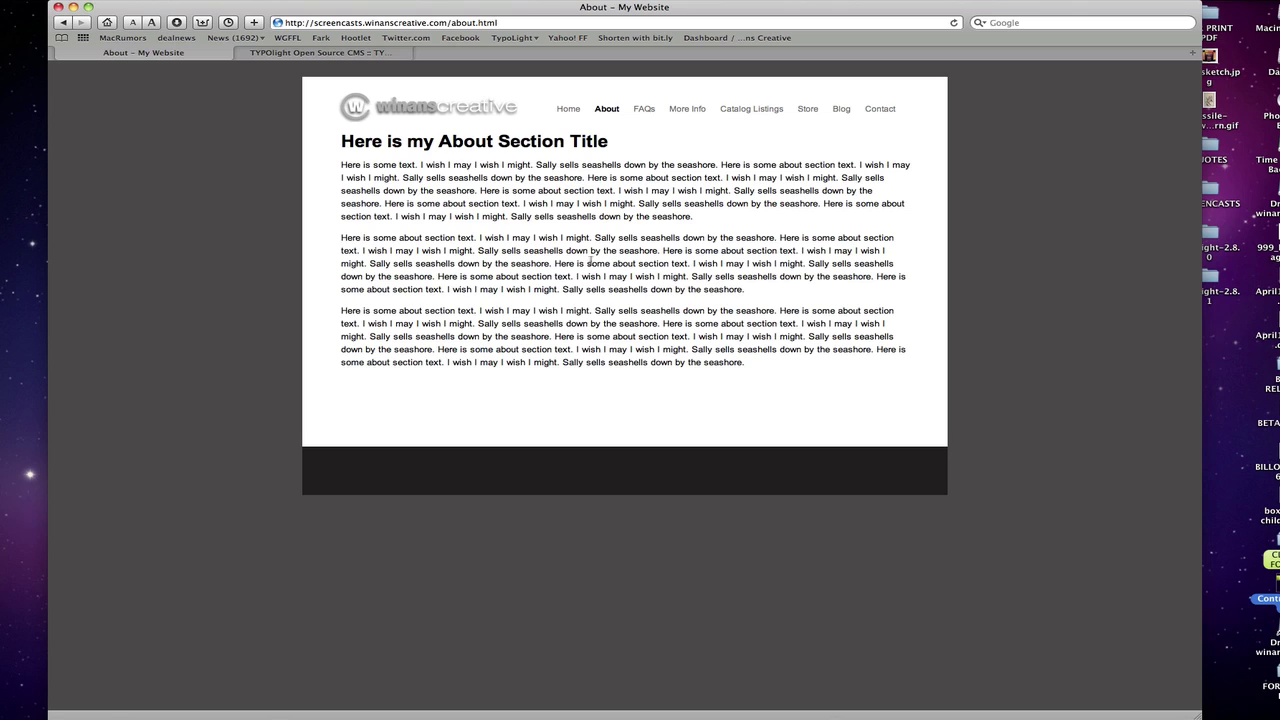
Open the About article's Text element (ID 3) for editing, comparing it with the live About page
click(326, 53)
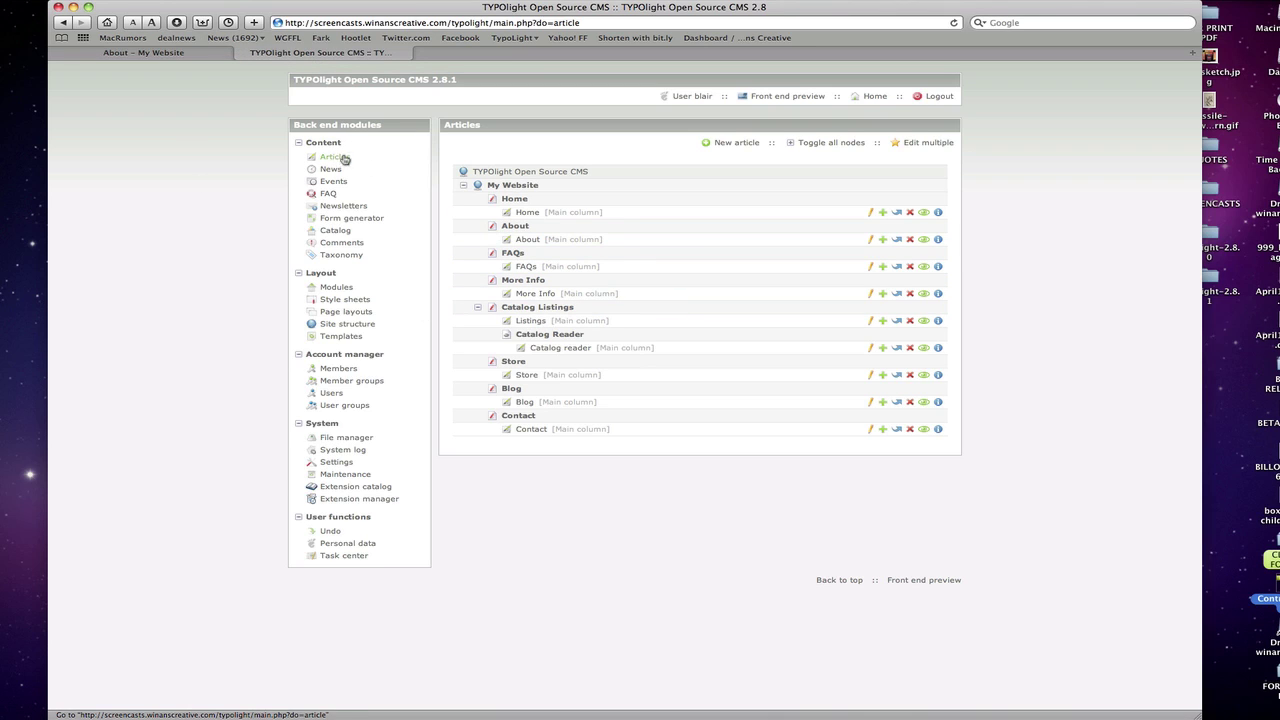
click(870, 241)
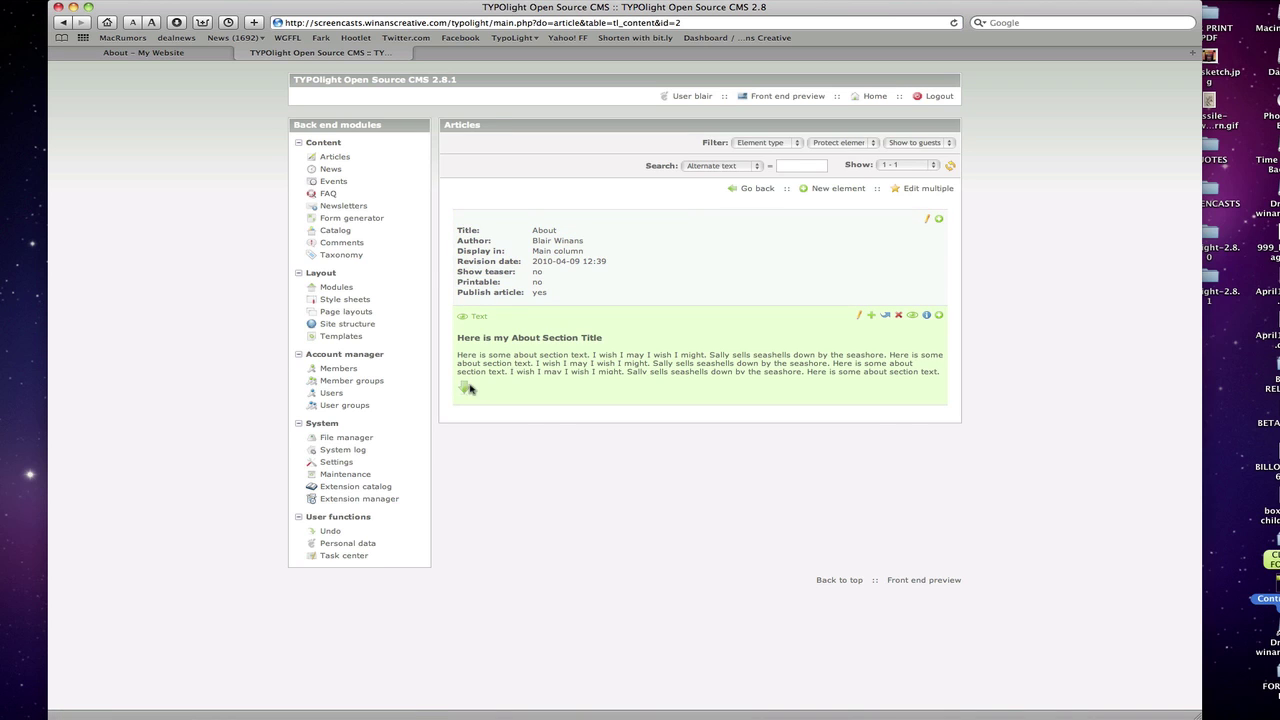
click(472, 389)
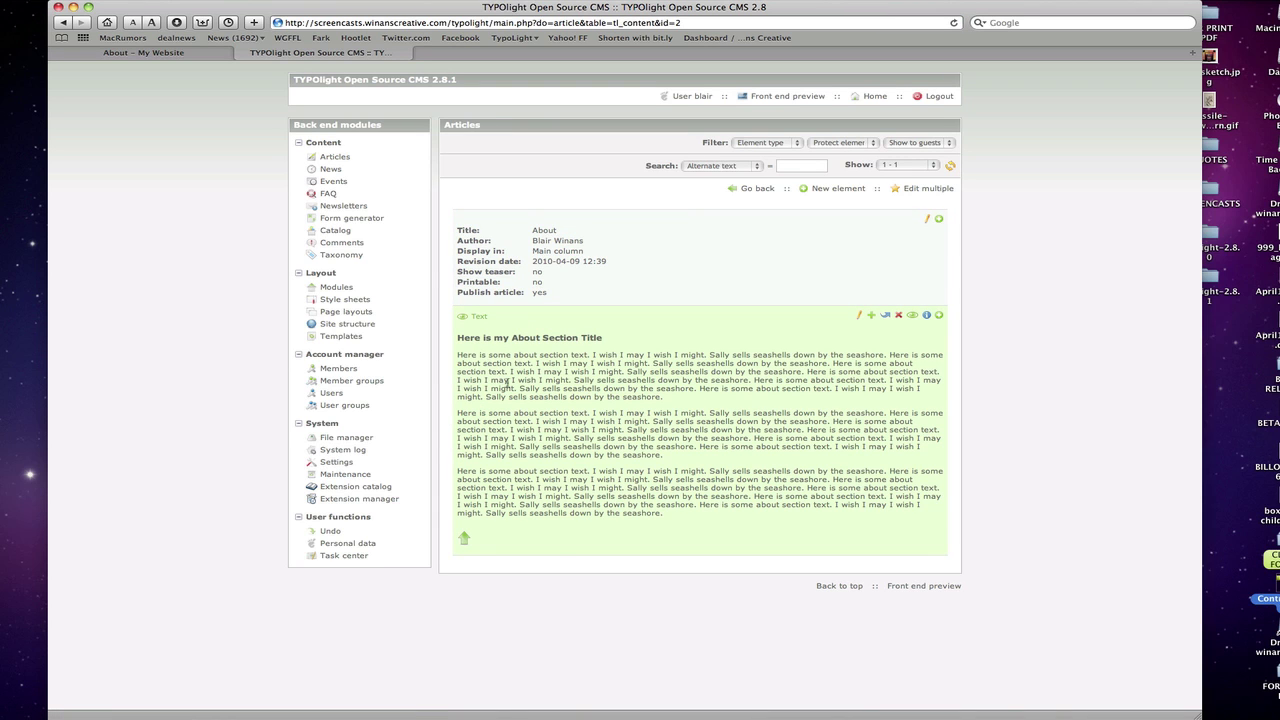
click(143, 53)
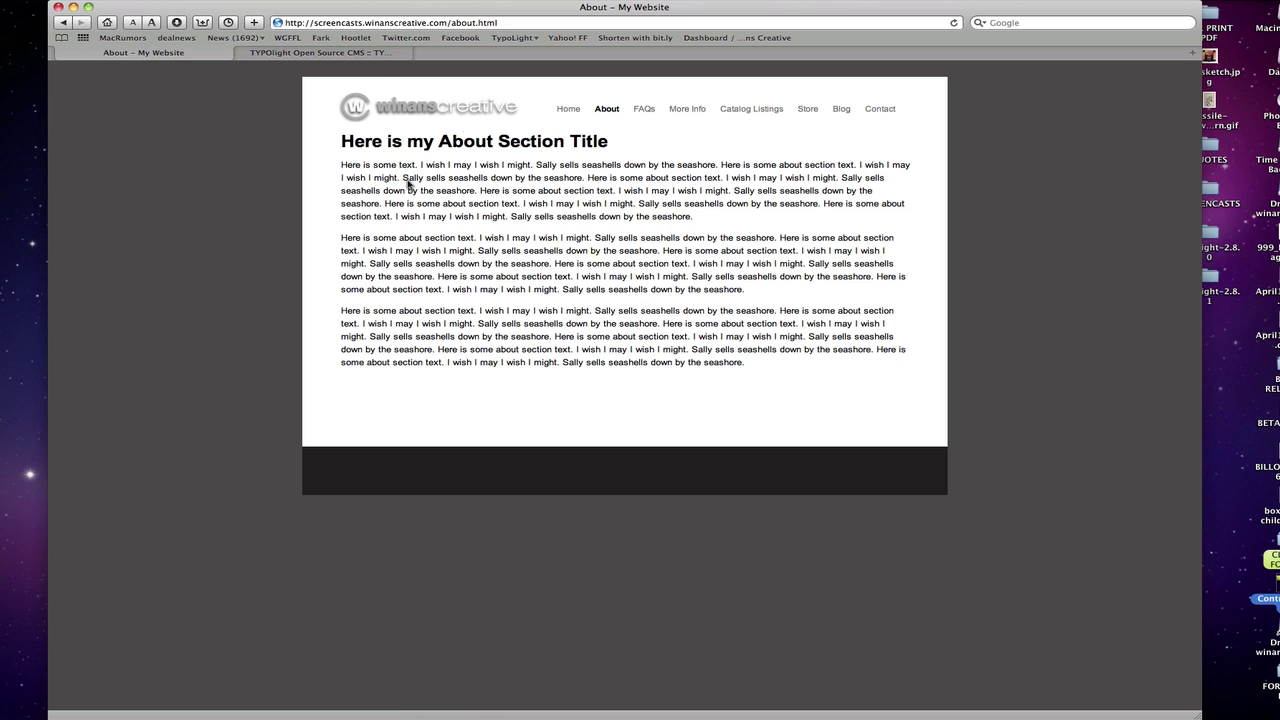
click(344, 53)
click(859, 316)
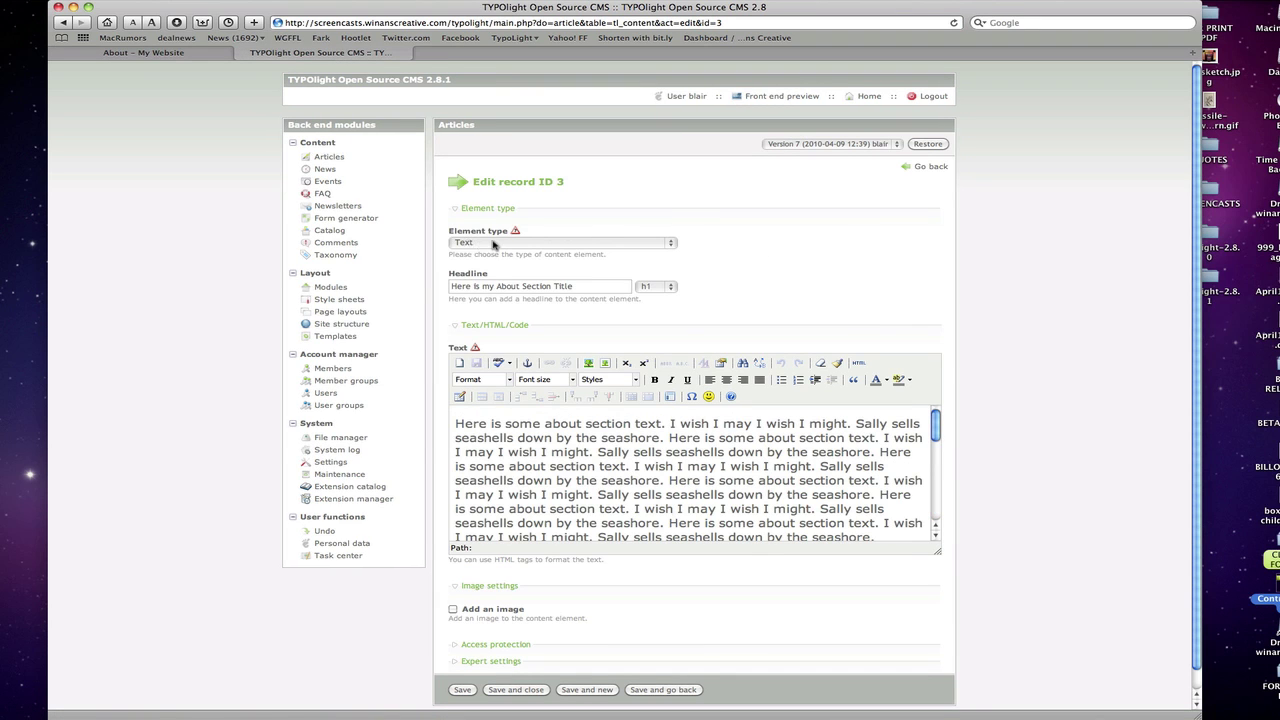
click(492, 243)
click(520, 243)
scroll(1000, 400, down, 1)
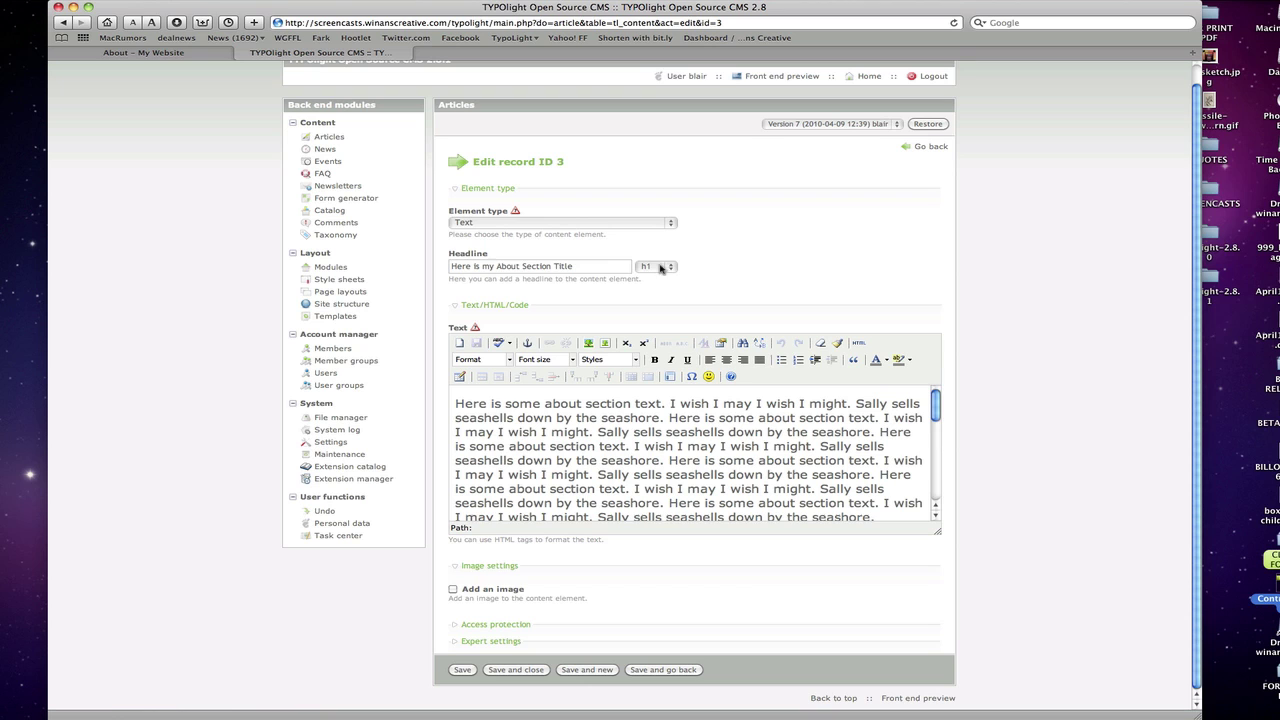
click(203, 53)
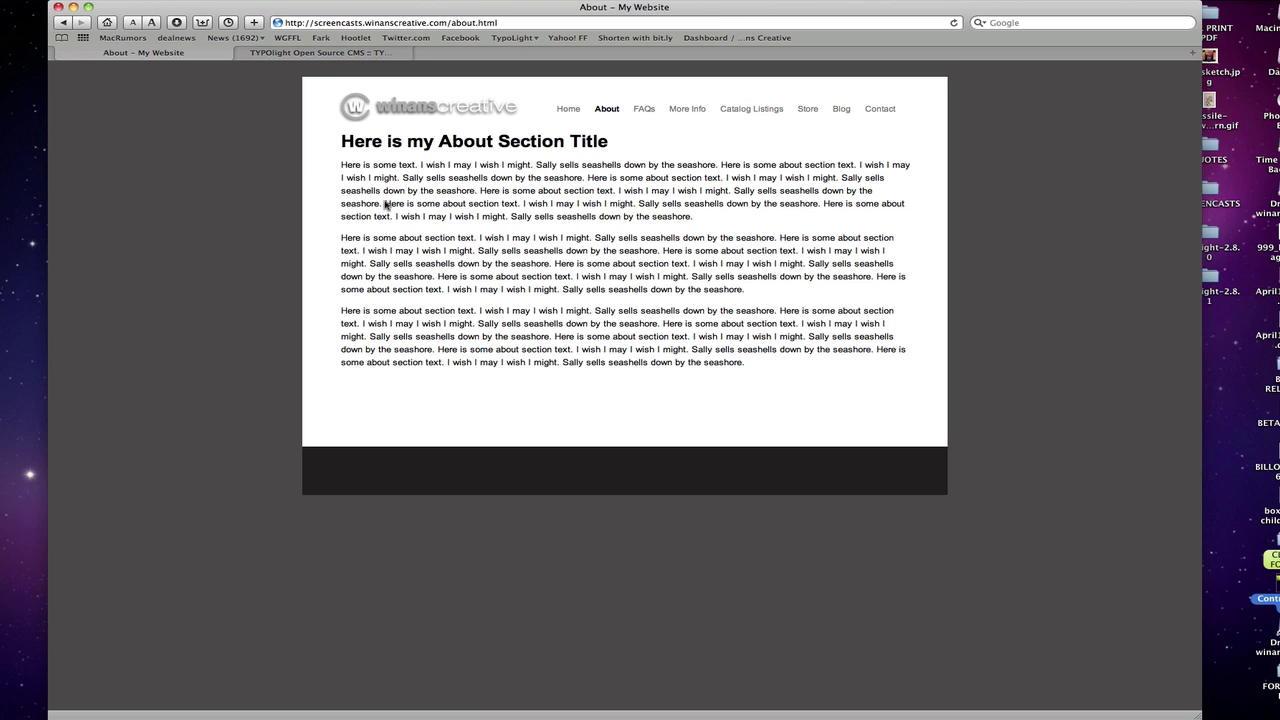
click(325, 53)
click(660, 267)
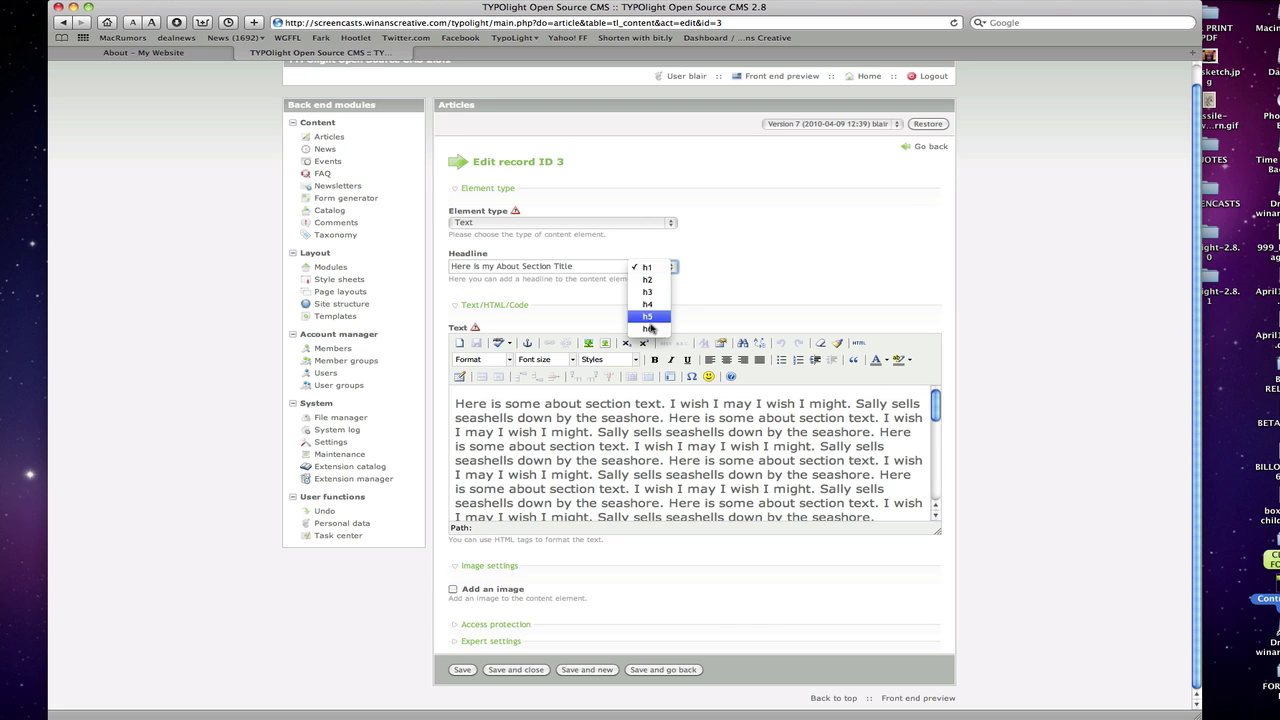
click(664, 270)
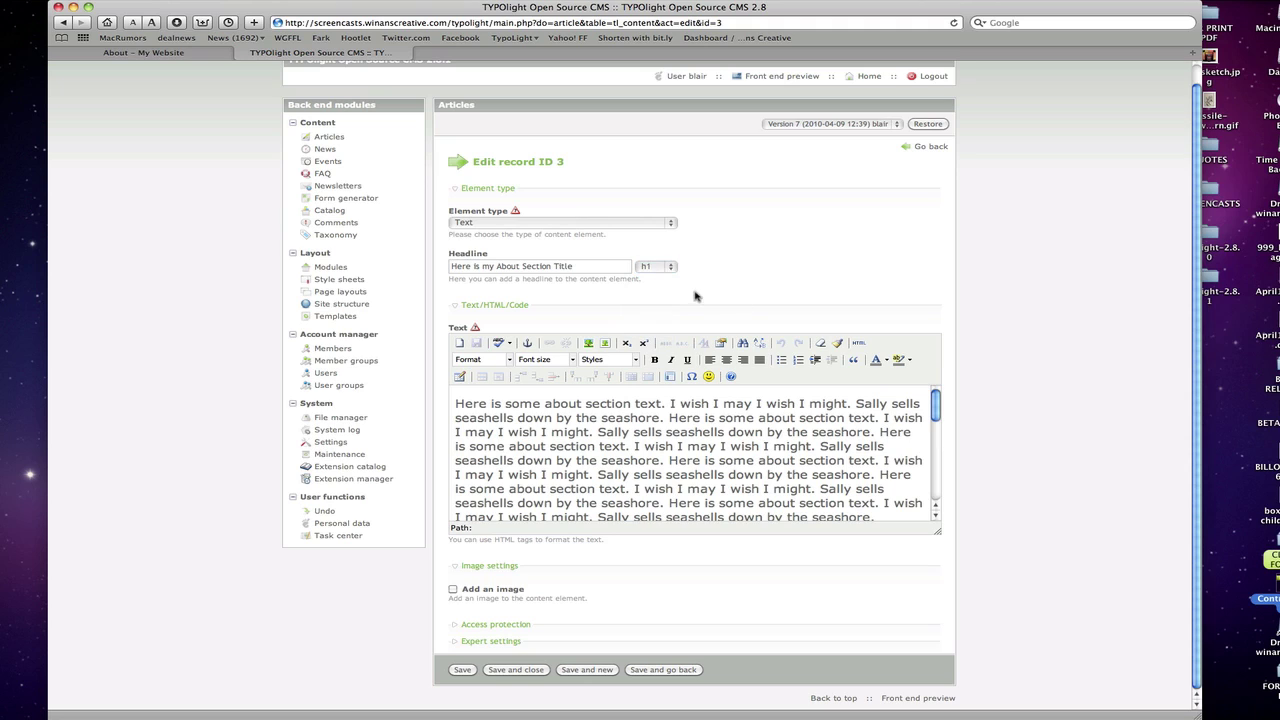
click(646, 270)
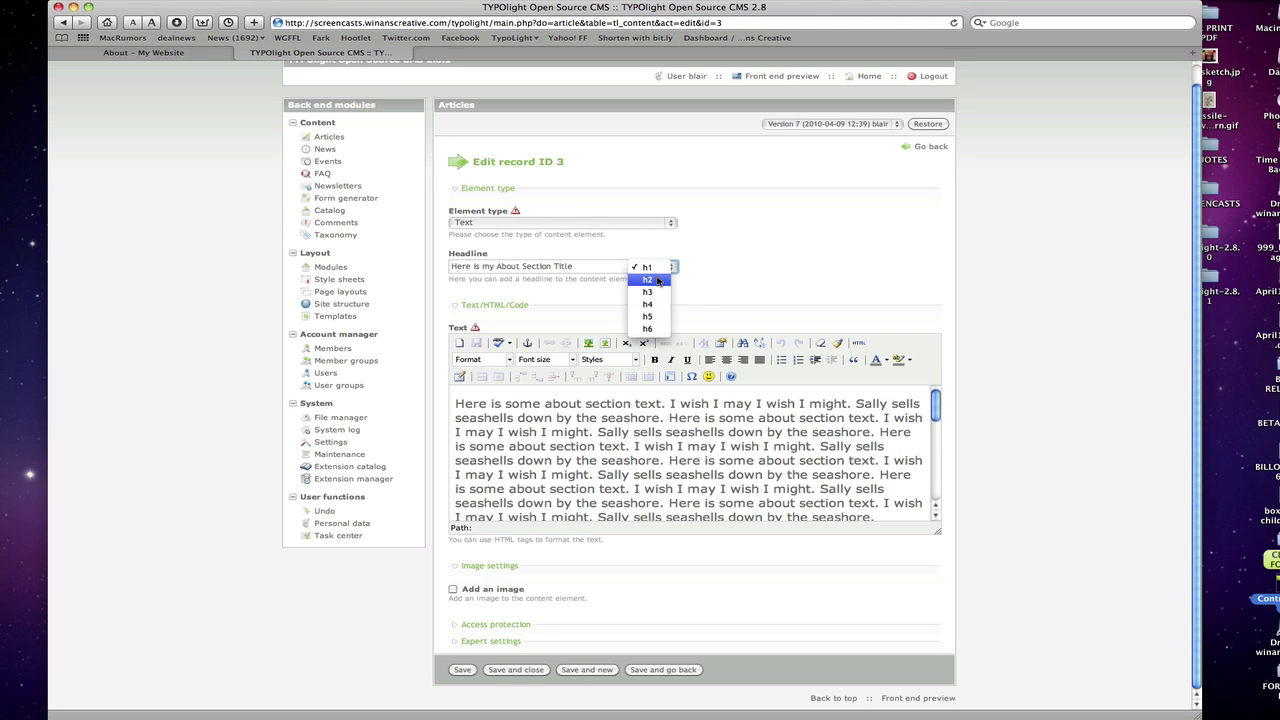
click(714, 259)
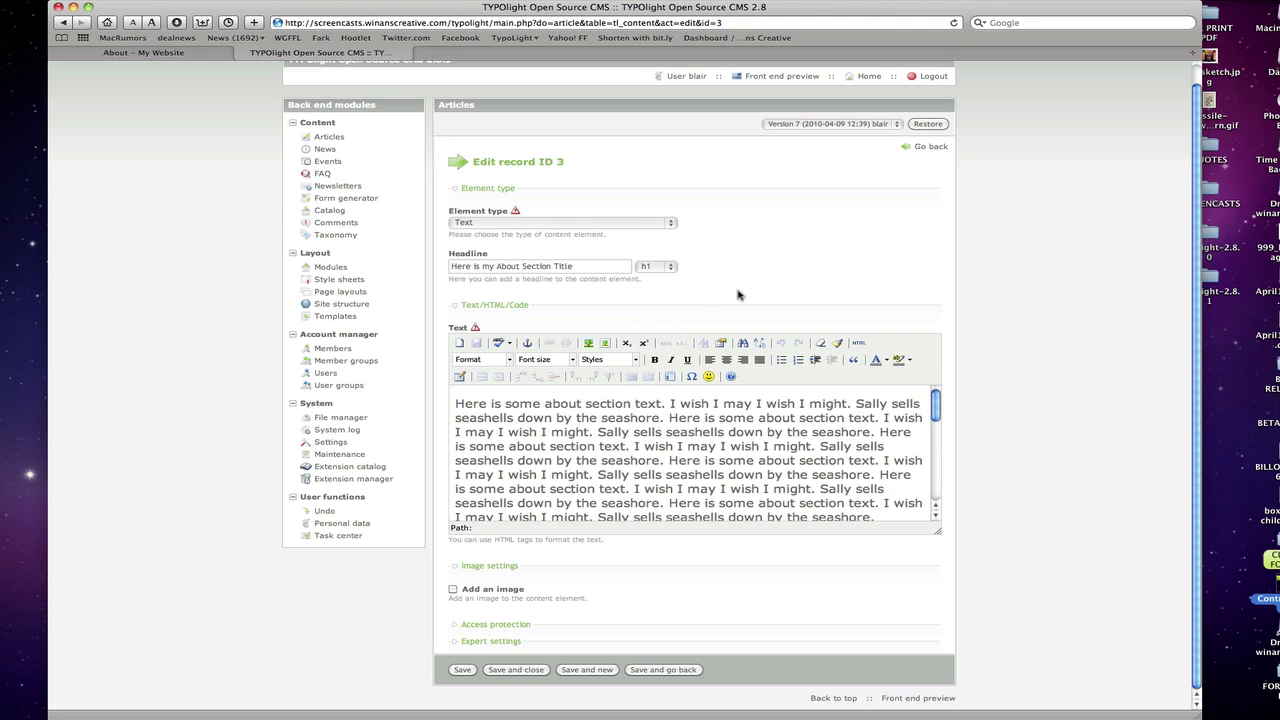
scroll(638, 441, down, 10)
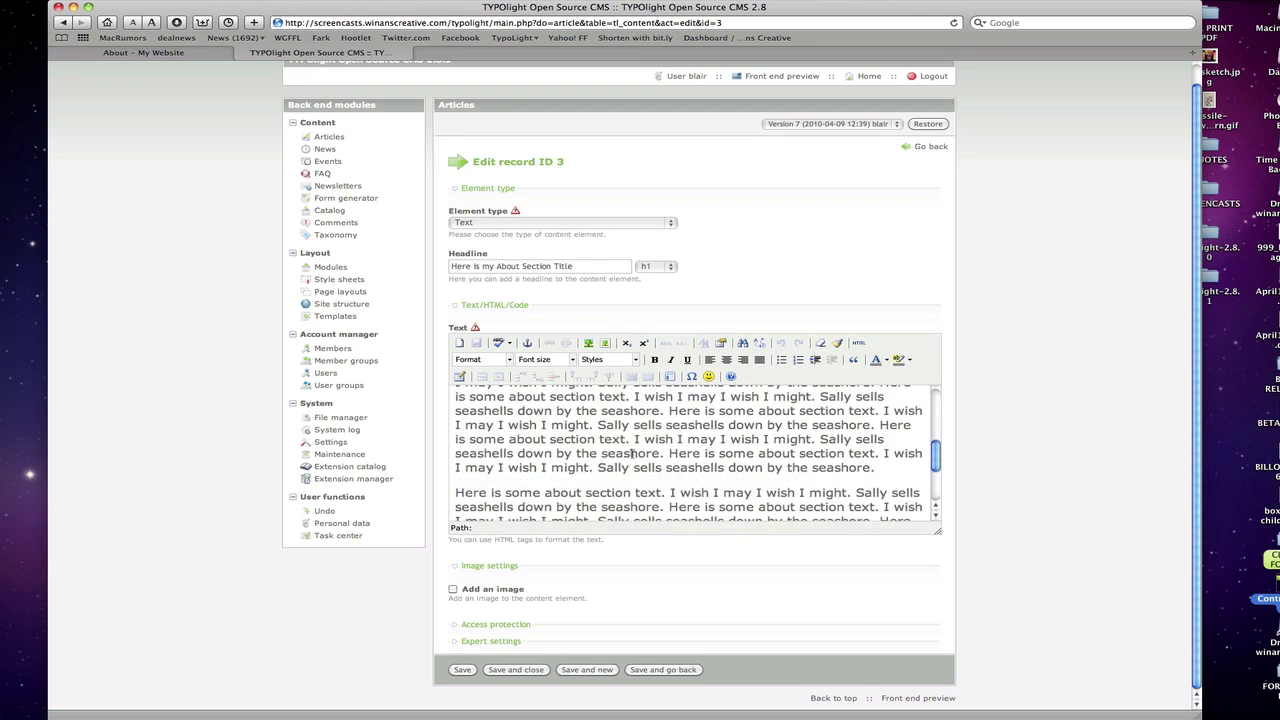
drag(936, 486, 933, 392)
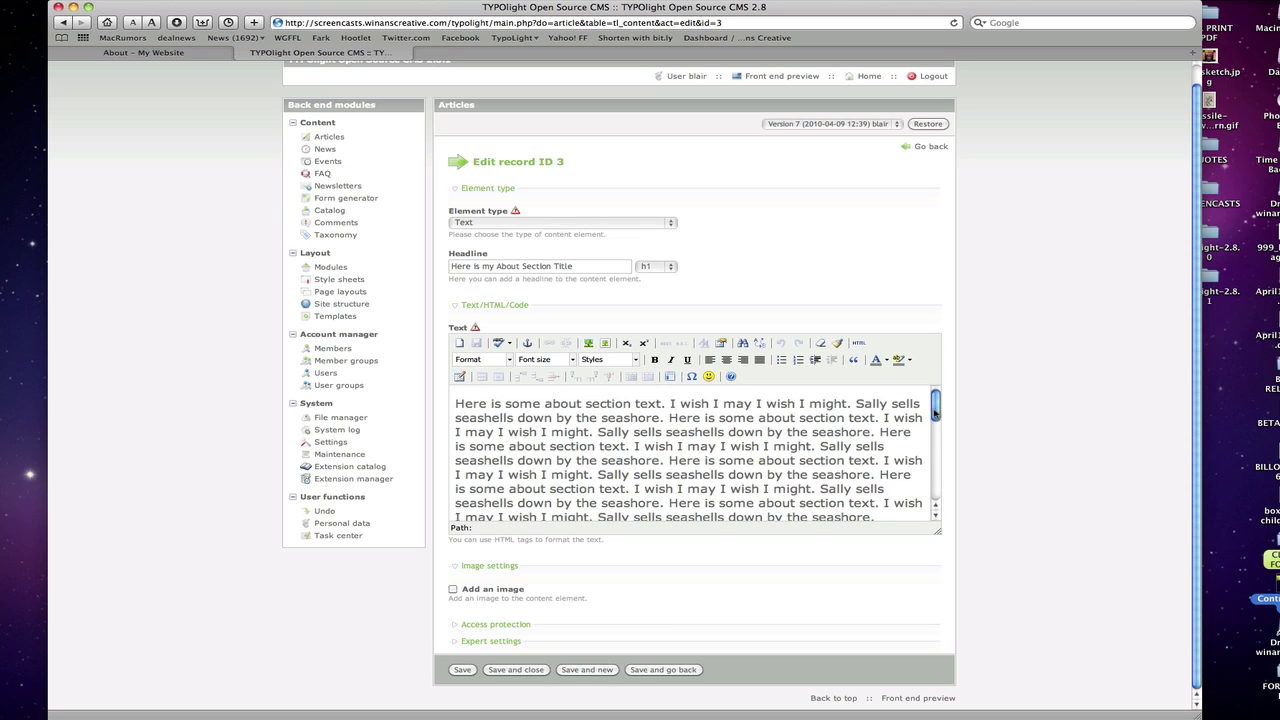
mouse_move(937, 412)
mouse_down()
mouse_move(937, 480)
mouse_move(935, 400)
mouse_up()
Replace the opening sentence with 'Here is my new text!' and save the element
click(168, 56)
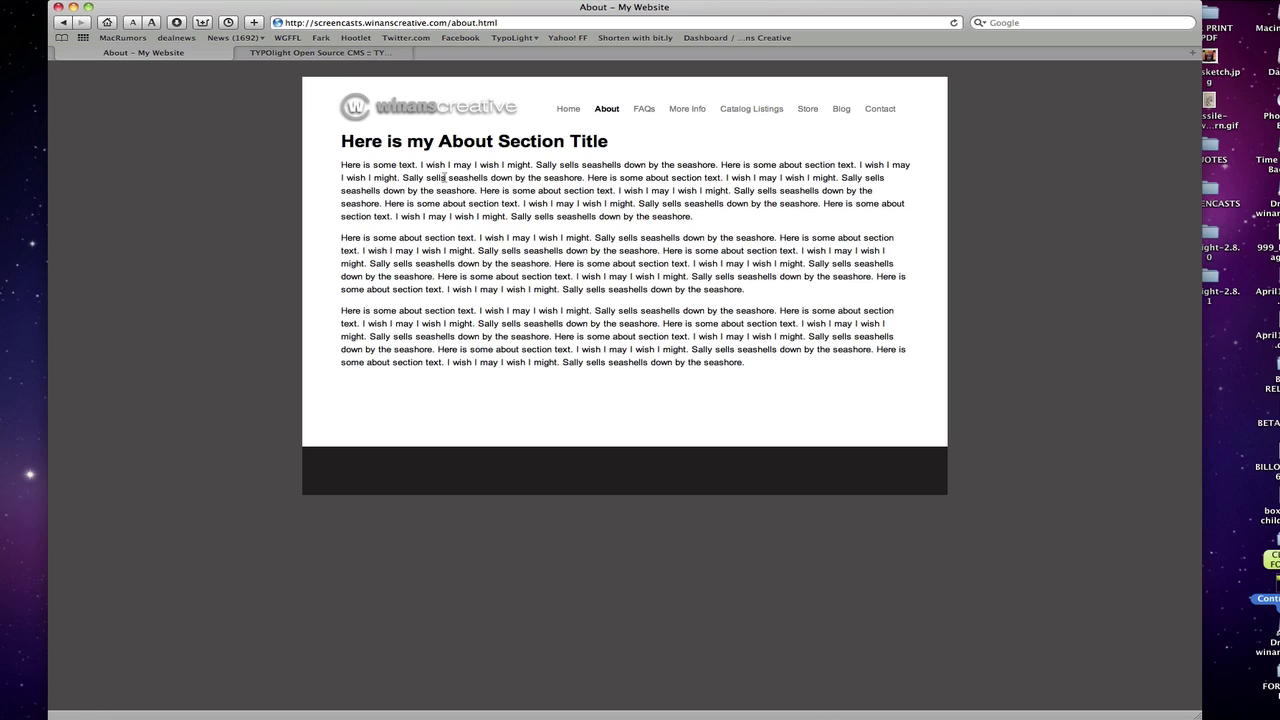
click(316, 53)
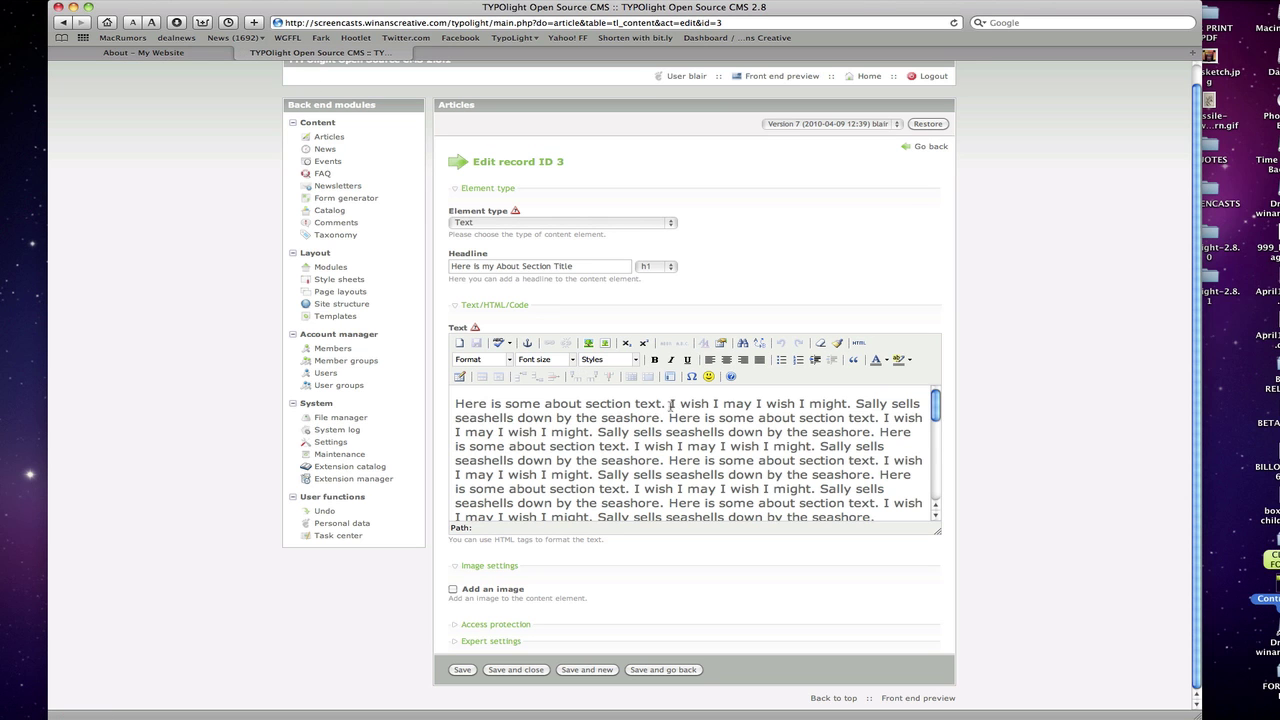
drag(670, 404, 451, 404)
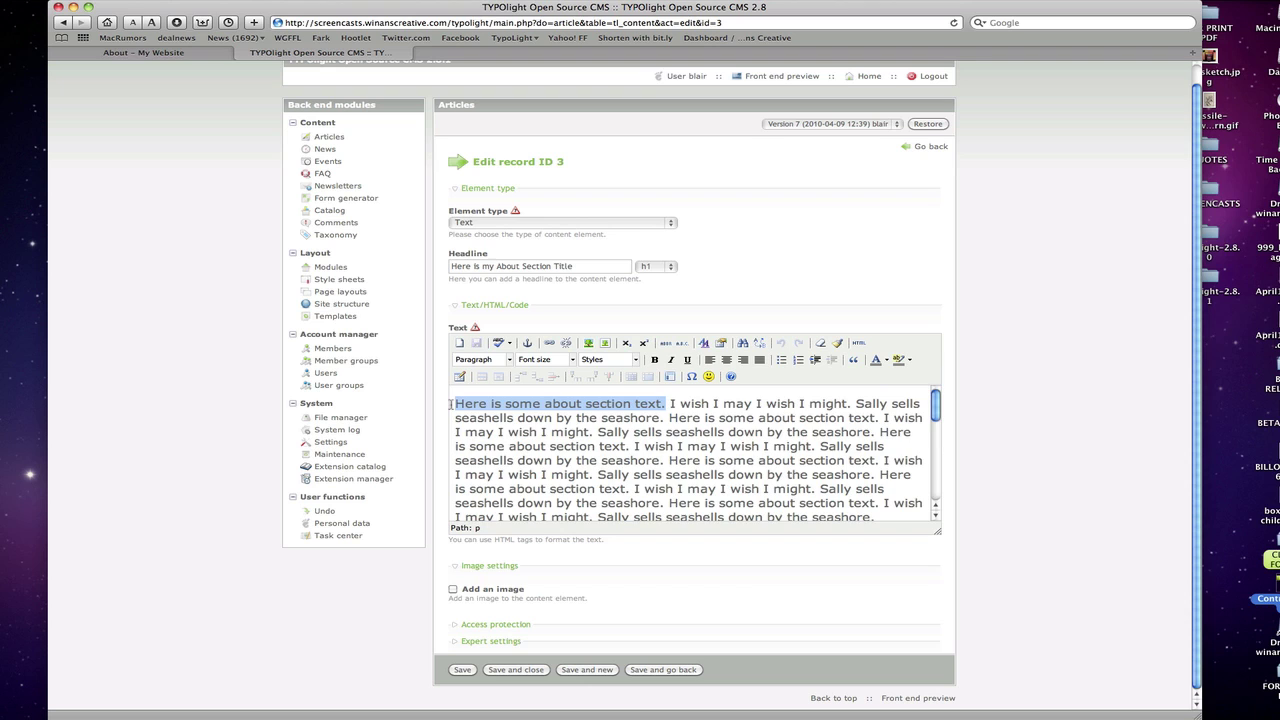
text(Here is my new )
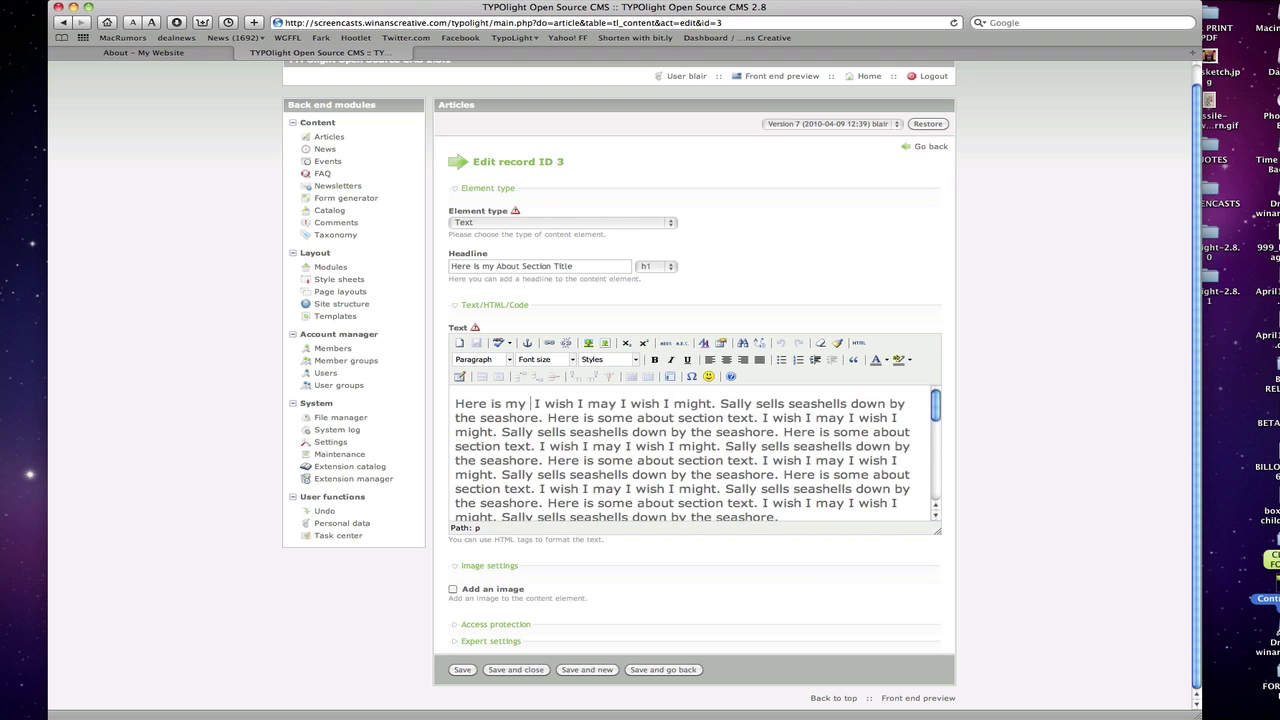
text(text)
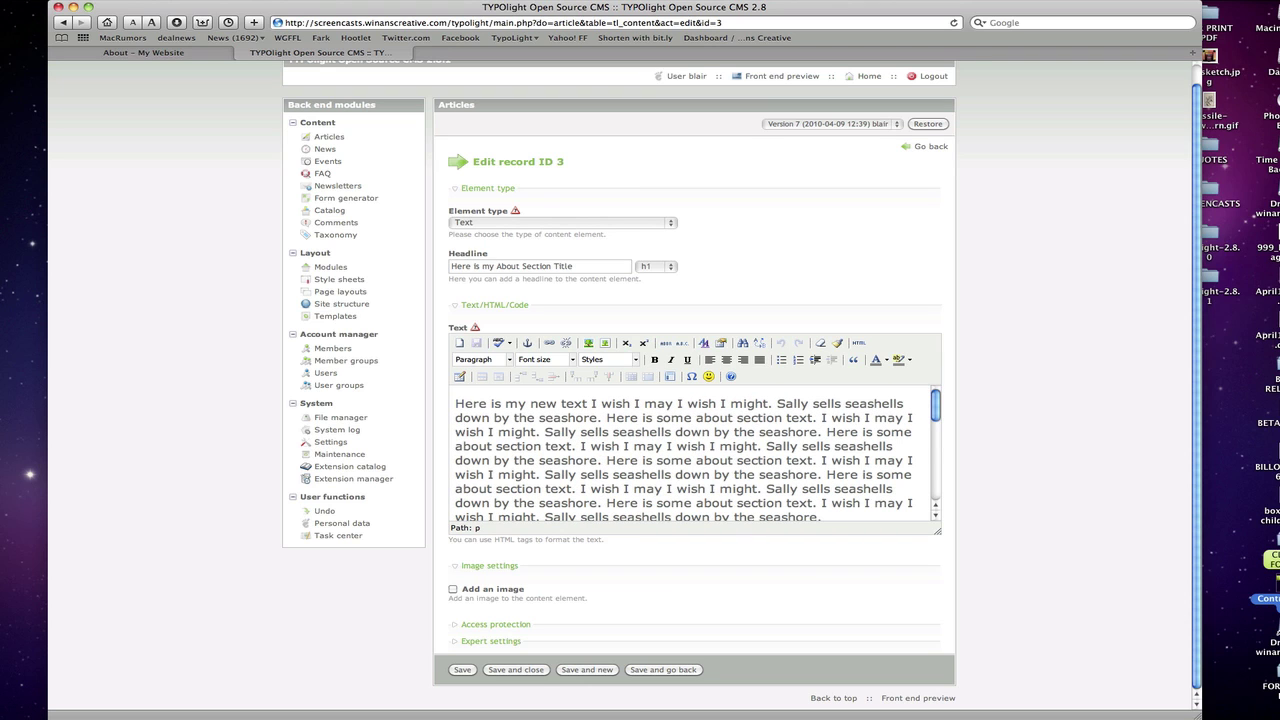
text(!)
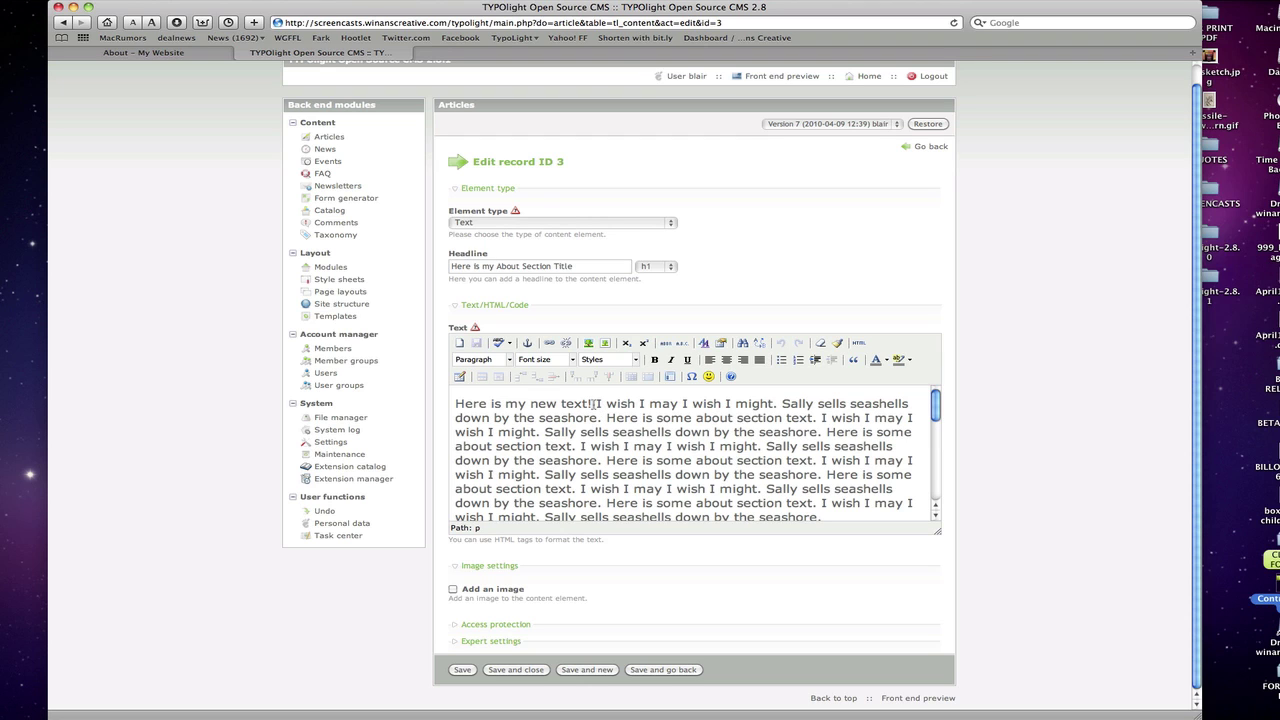
click(462, 669)
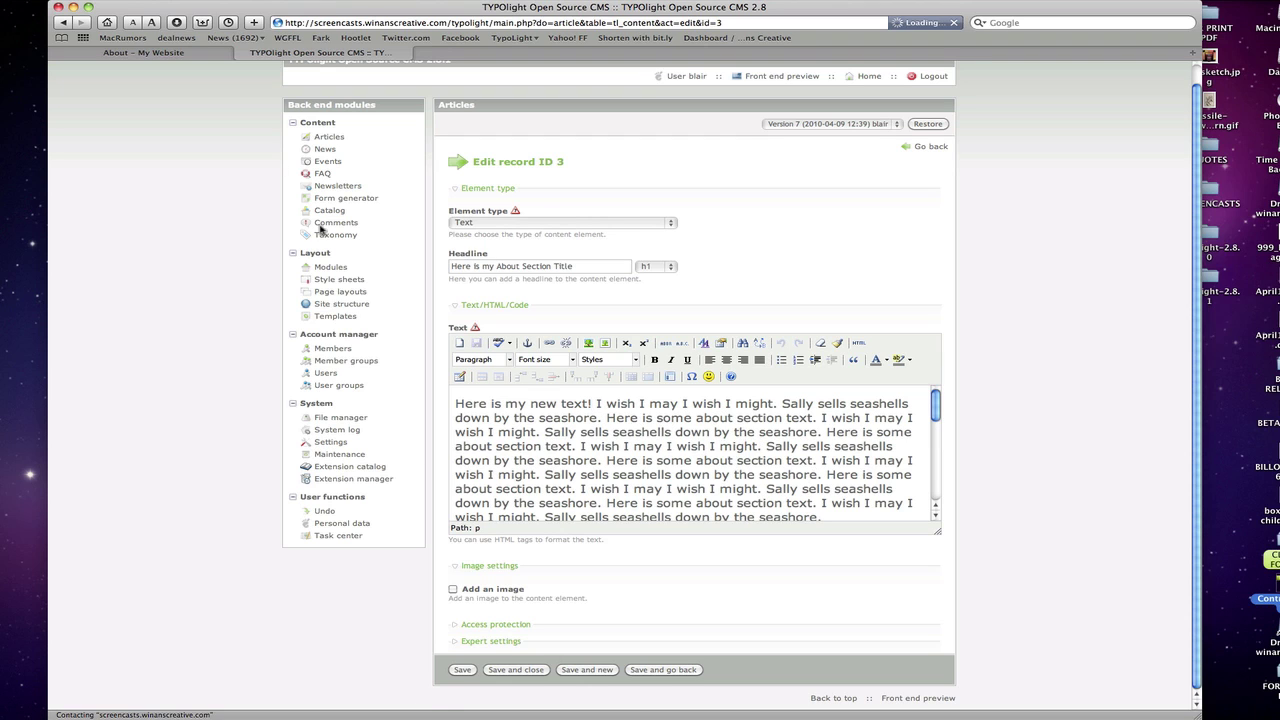
Reload the live About page to confirm the new opening sentence
click(171, 52)
click(953, 22)
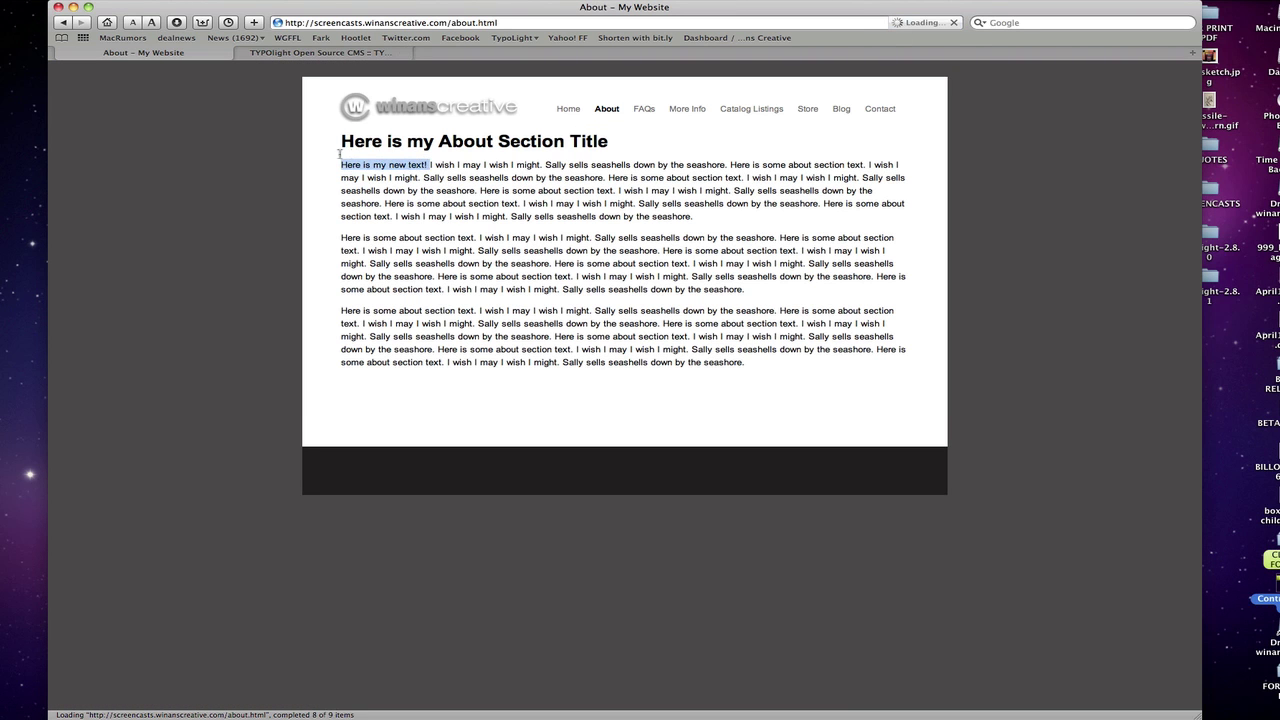
click(359, 55)
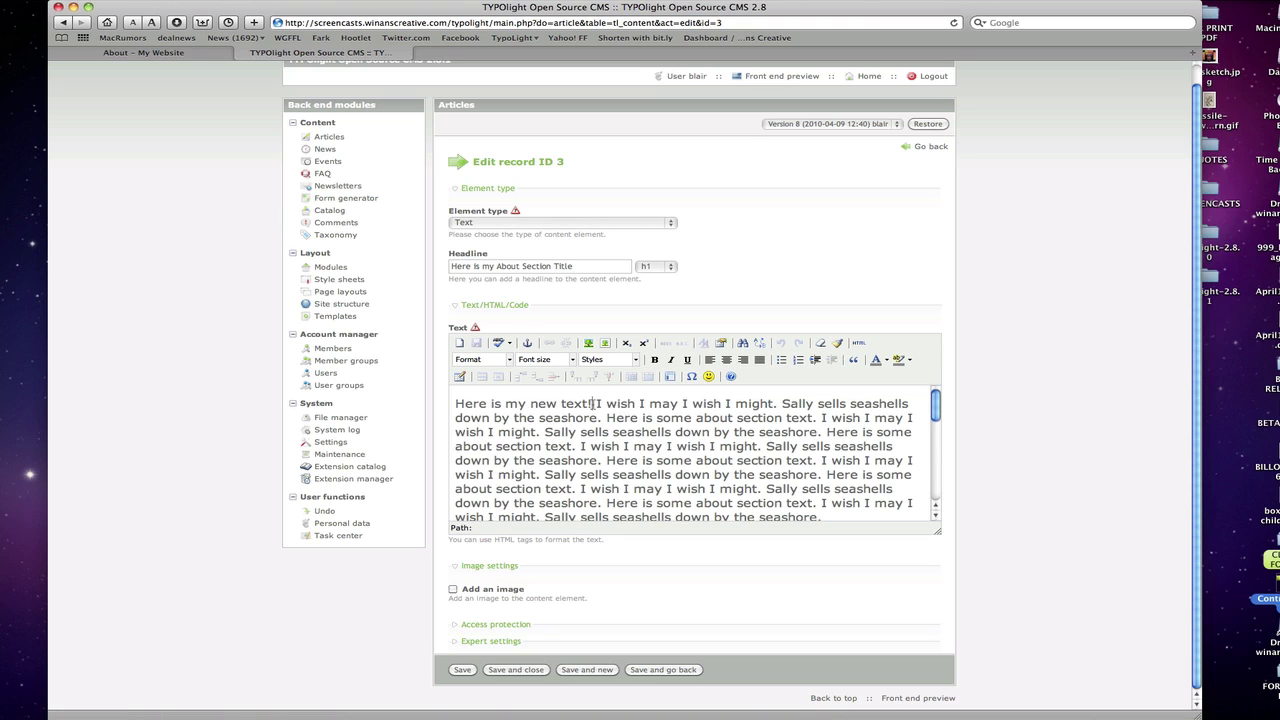
Select 'Here is my new text!' and browse the page and file link targets without choosing one
drag(596, 403, 437, 396)
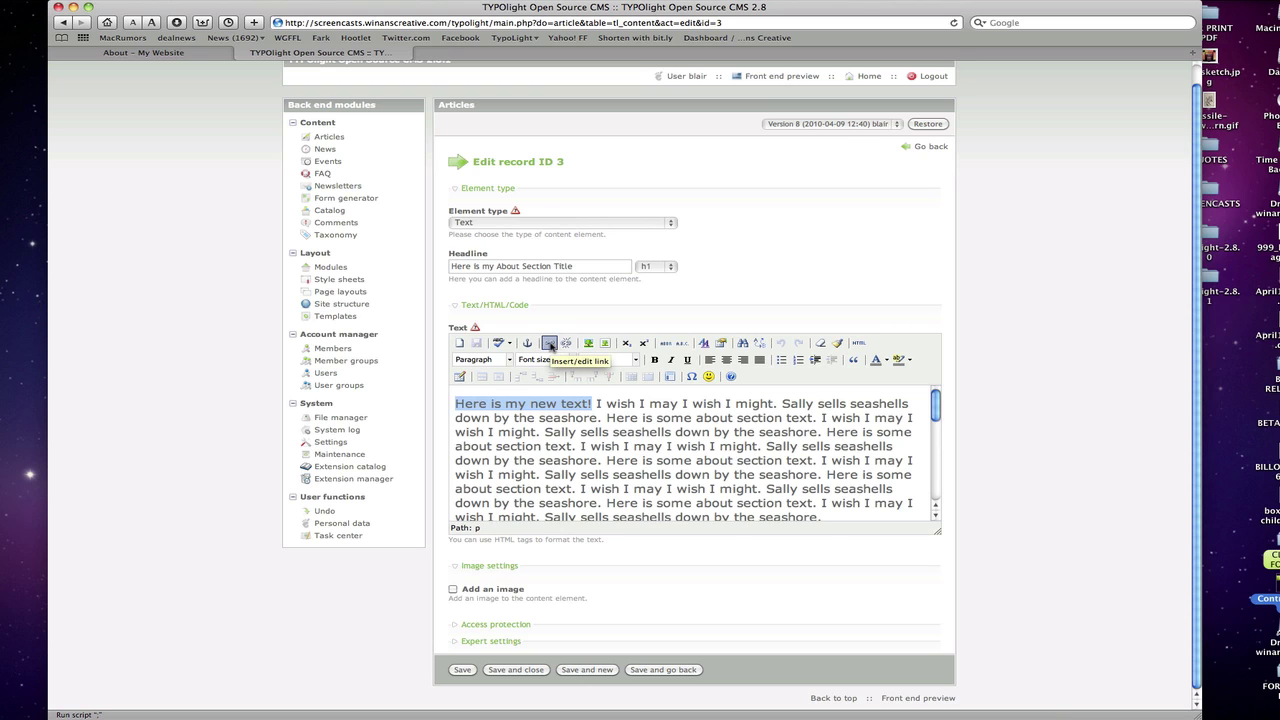
click(549, 343)
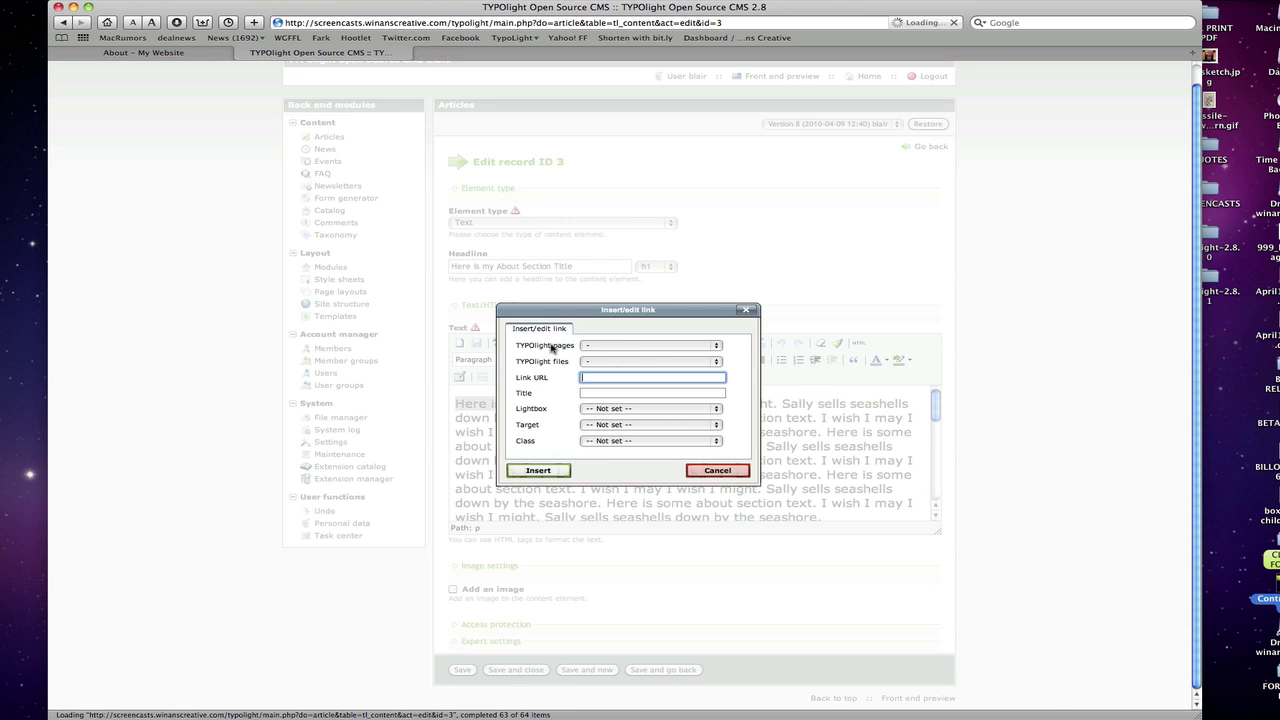
click(630, 345)
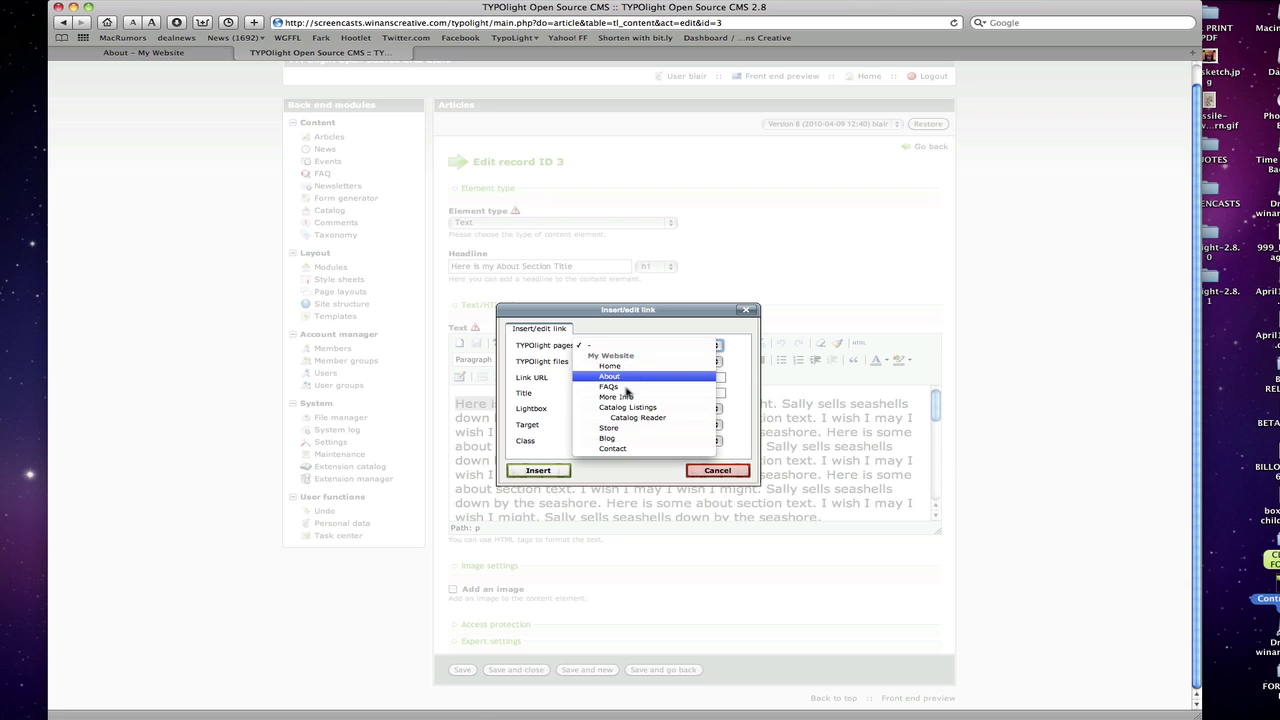
click(531, 403)
click(612, 363)
scroll(661, 459, down, 3)
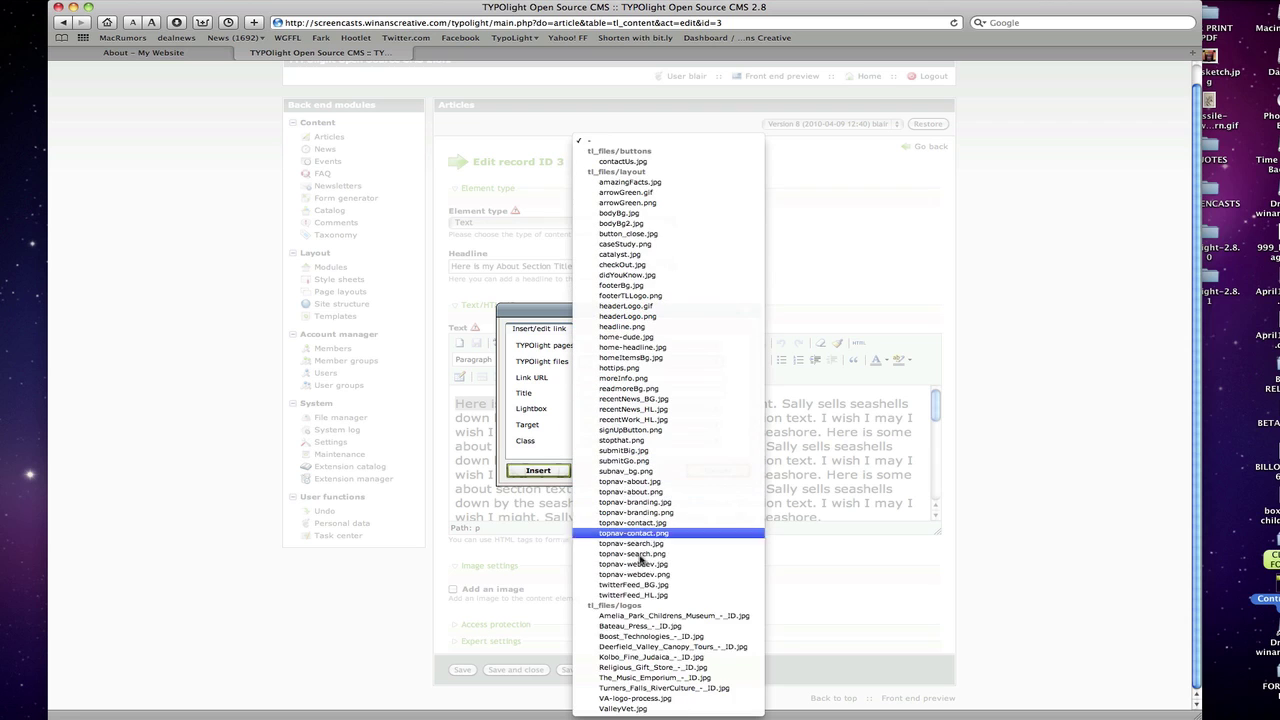
click(542, 352)
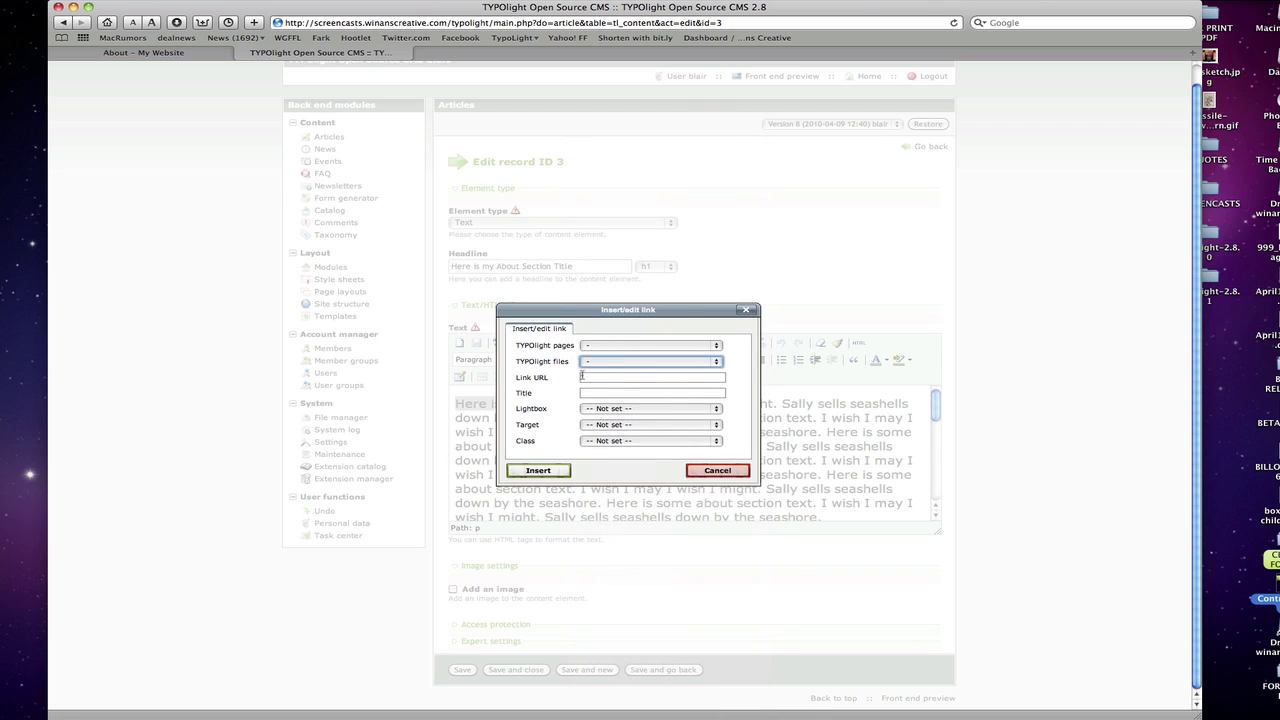
click(603, 377)
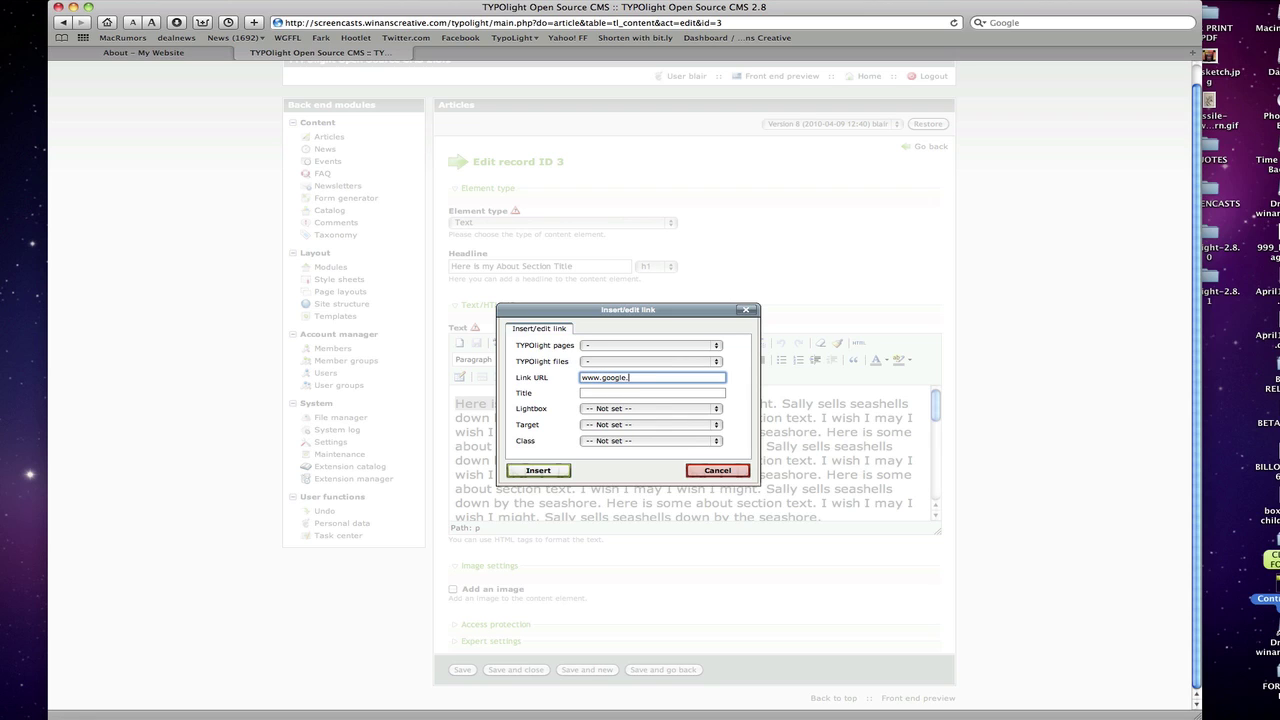
click(638, 407)
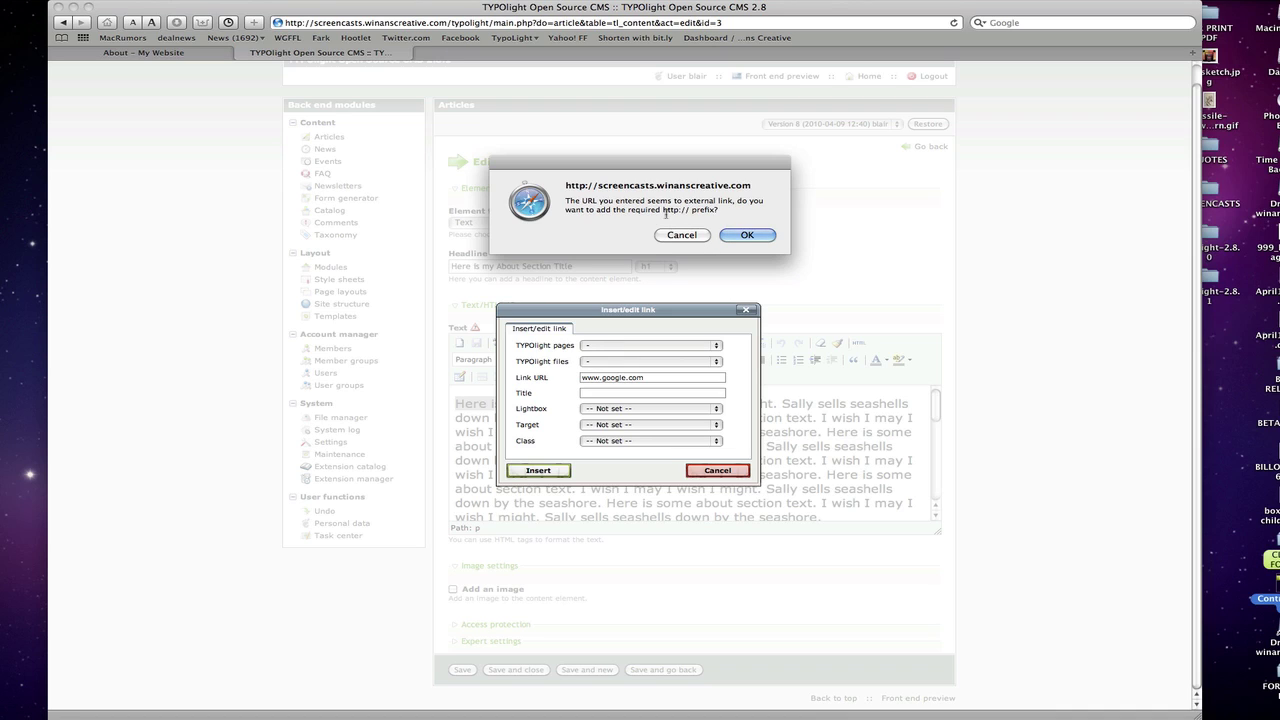
click(752, 235)
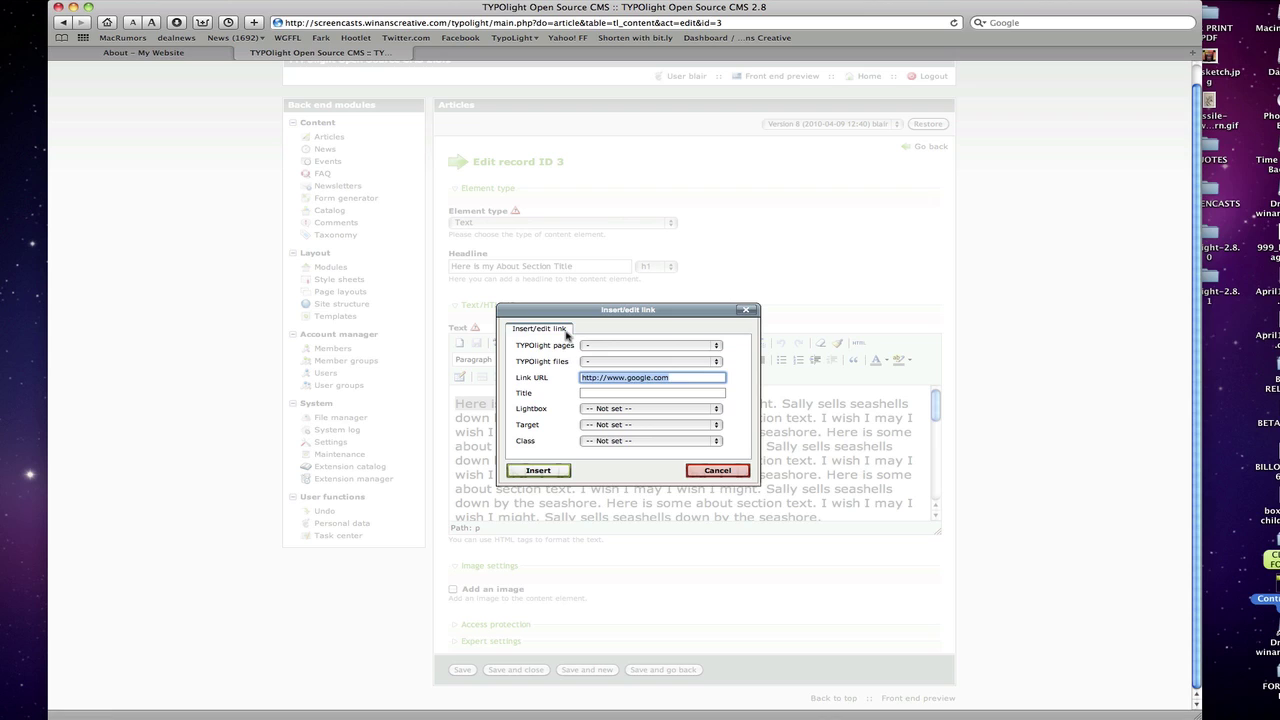
text(me@me)
key(Return)
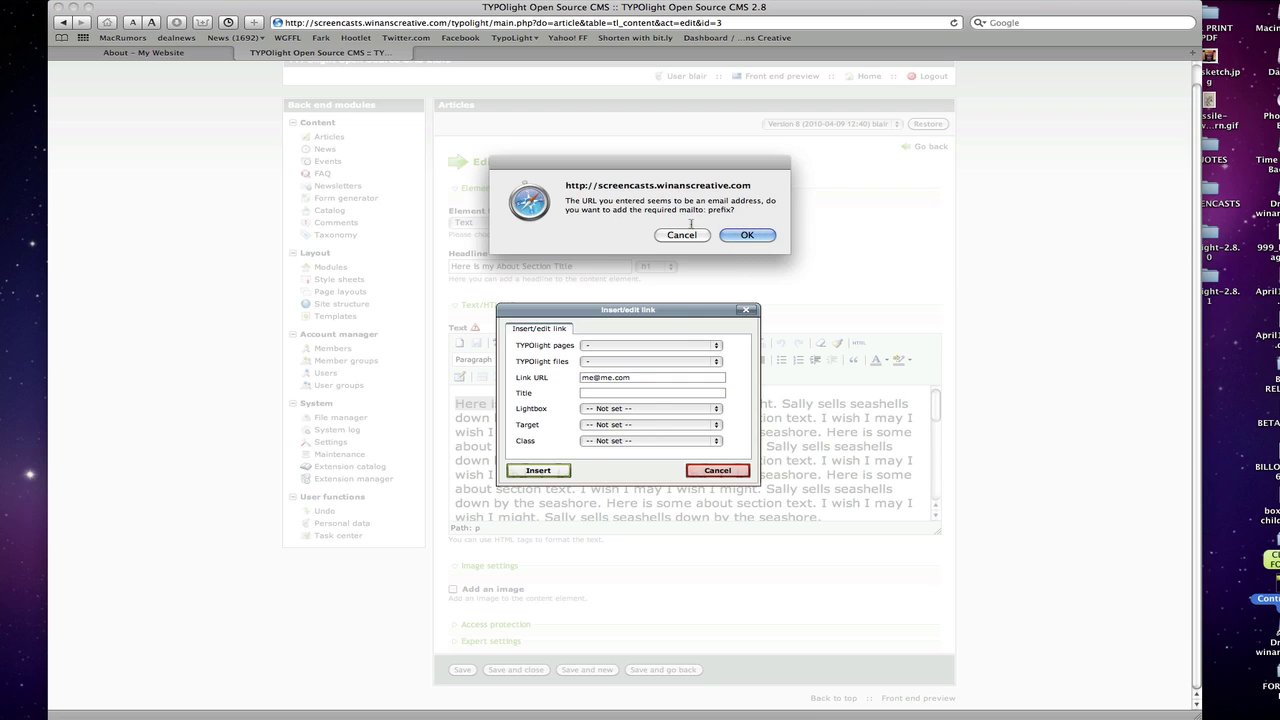
click(735, 242)
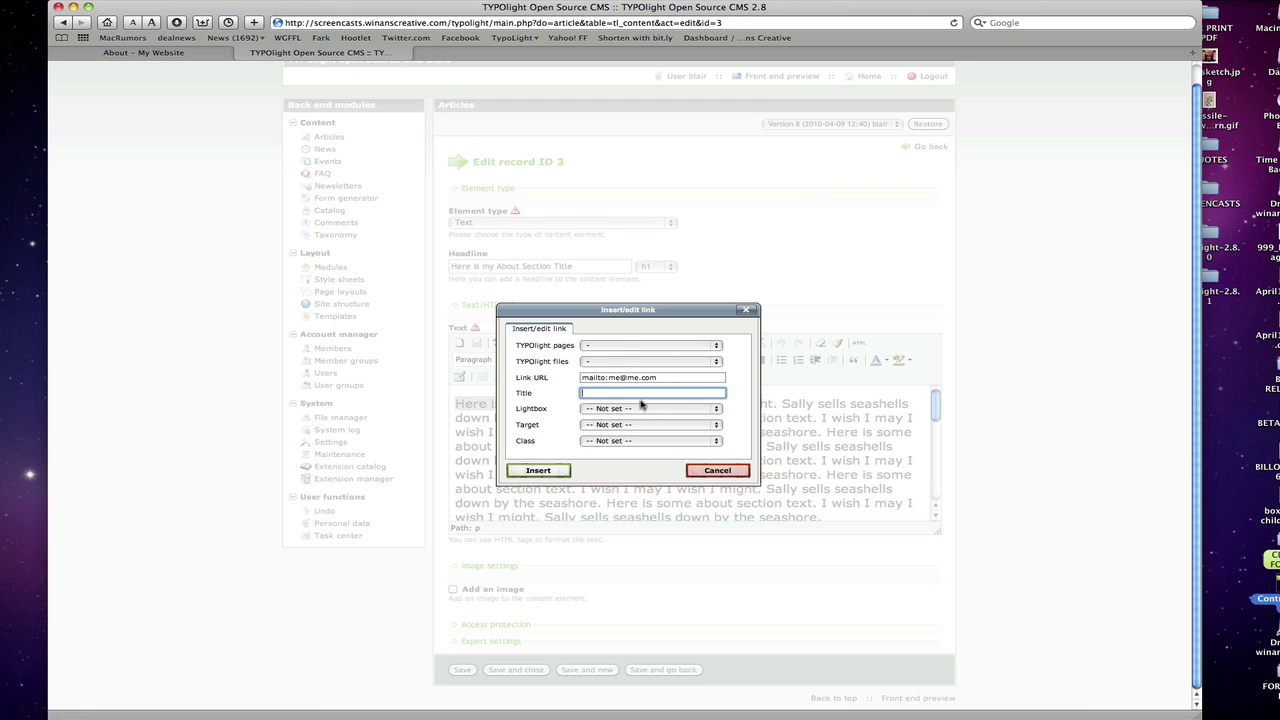
Link the sentence to Turners_Falls_RiverCulture_-_ID.jpg, opening as a single-element lightbox
triple_click(662, 379)
key(BackSpace)
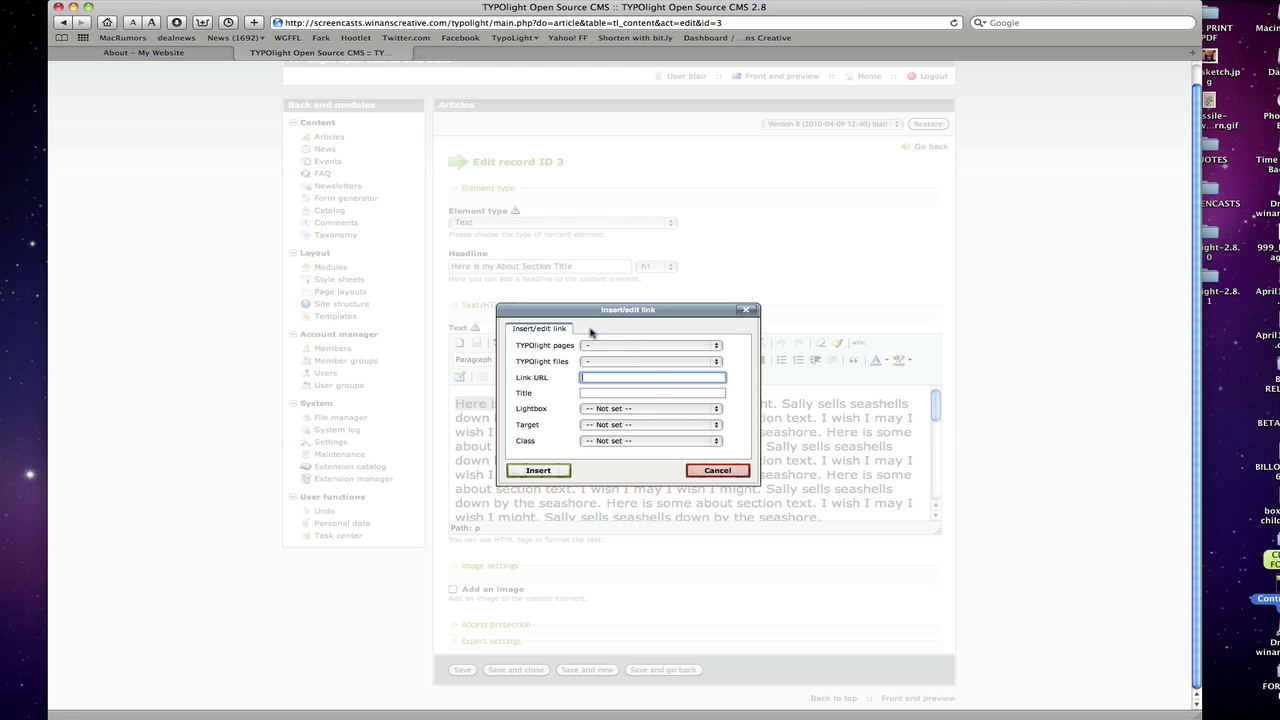
click(600, 361)
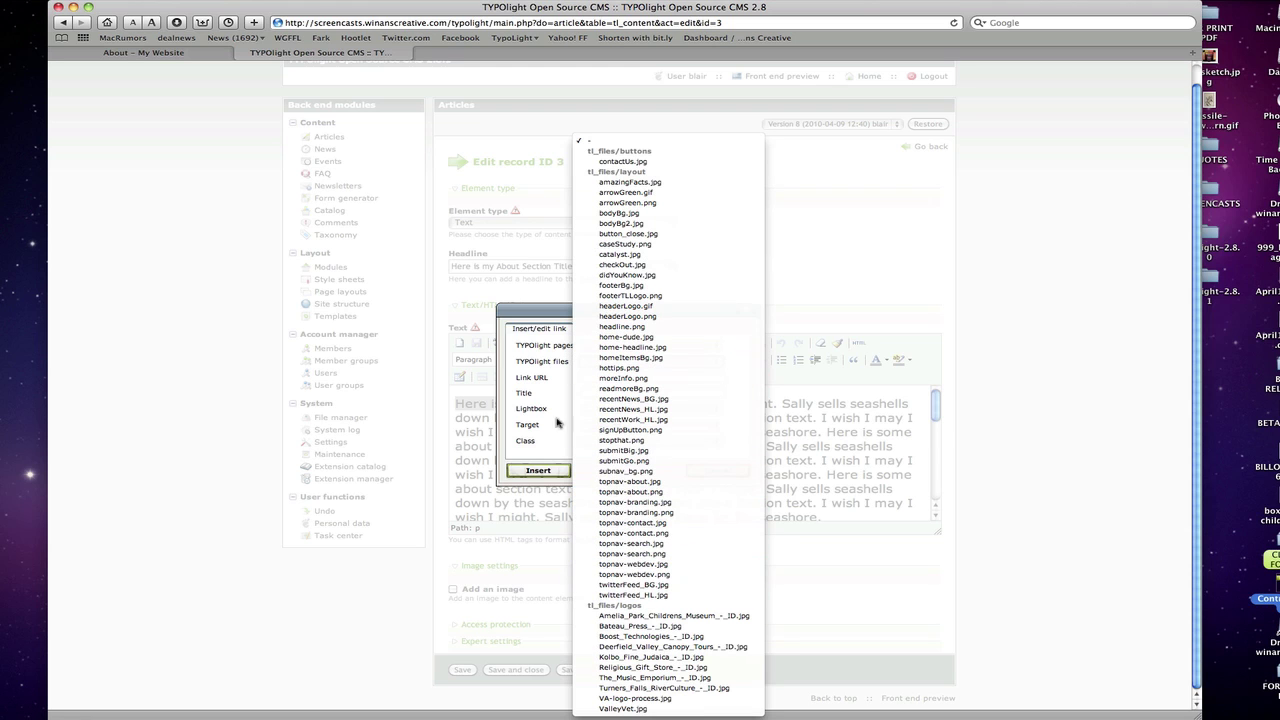
click(675, 690)
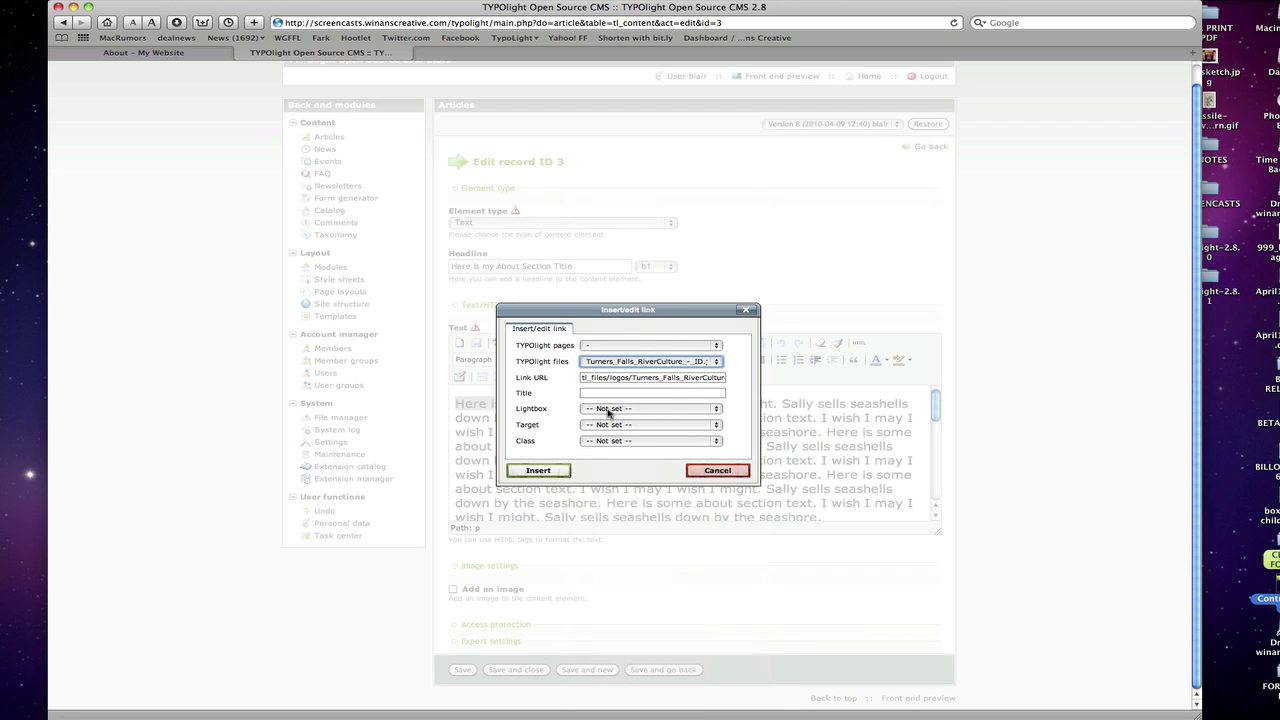
click(607, 410)
click(607, 421)
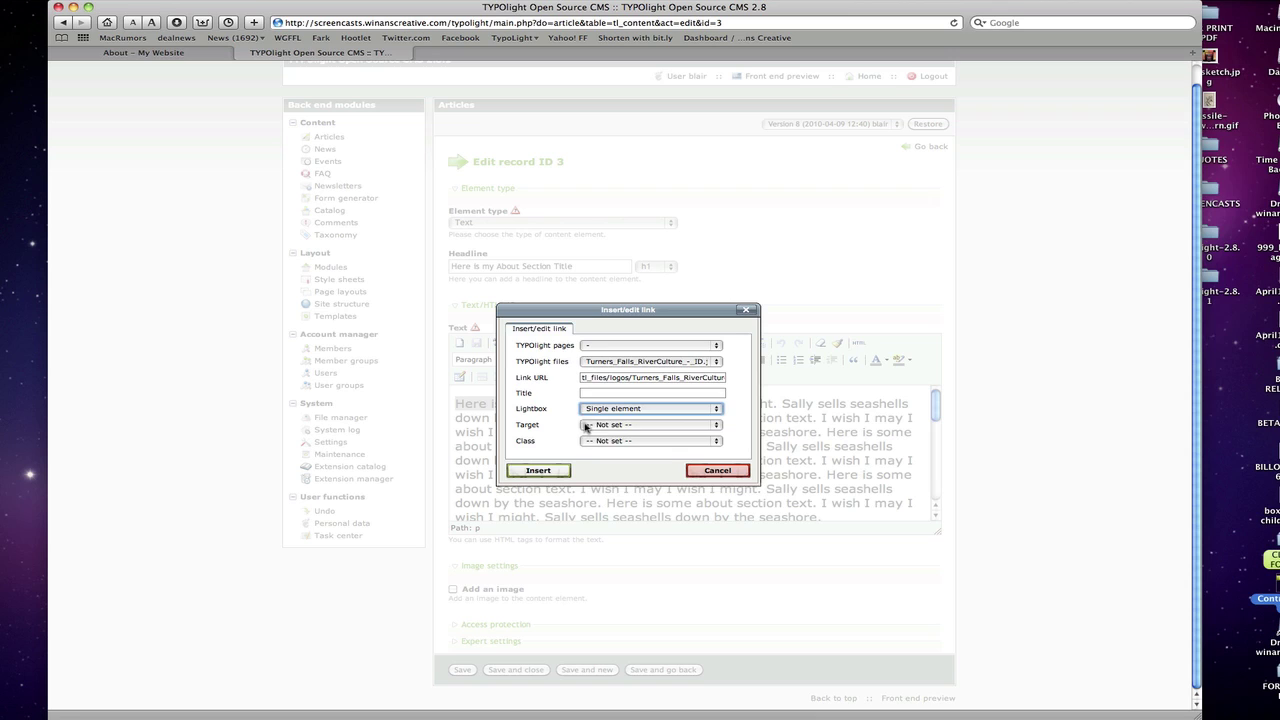
click(607, 425)
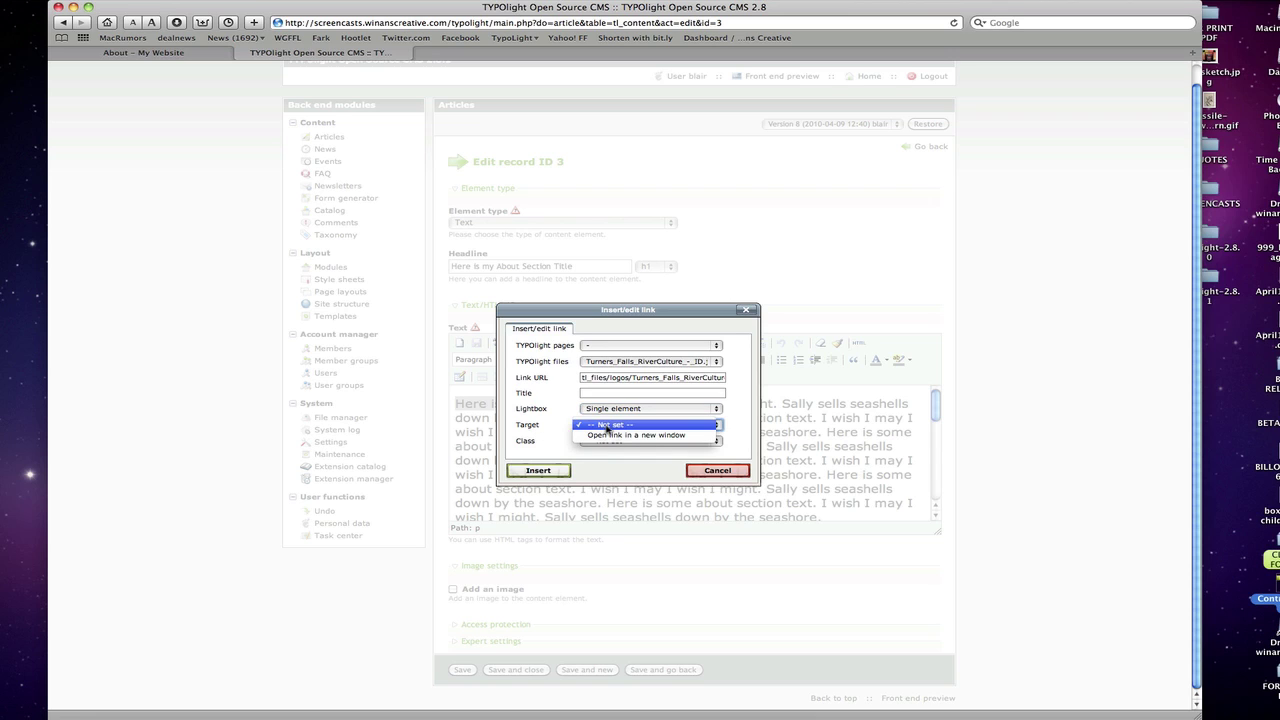
click(607, 425)
click(619, 441)
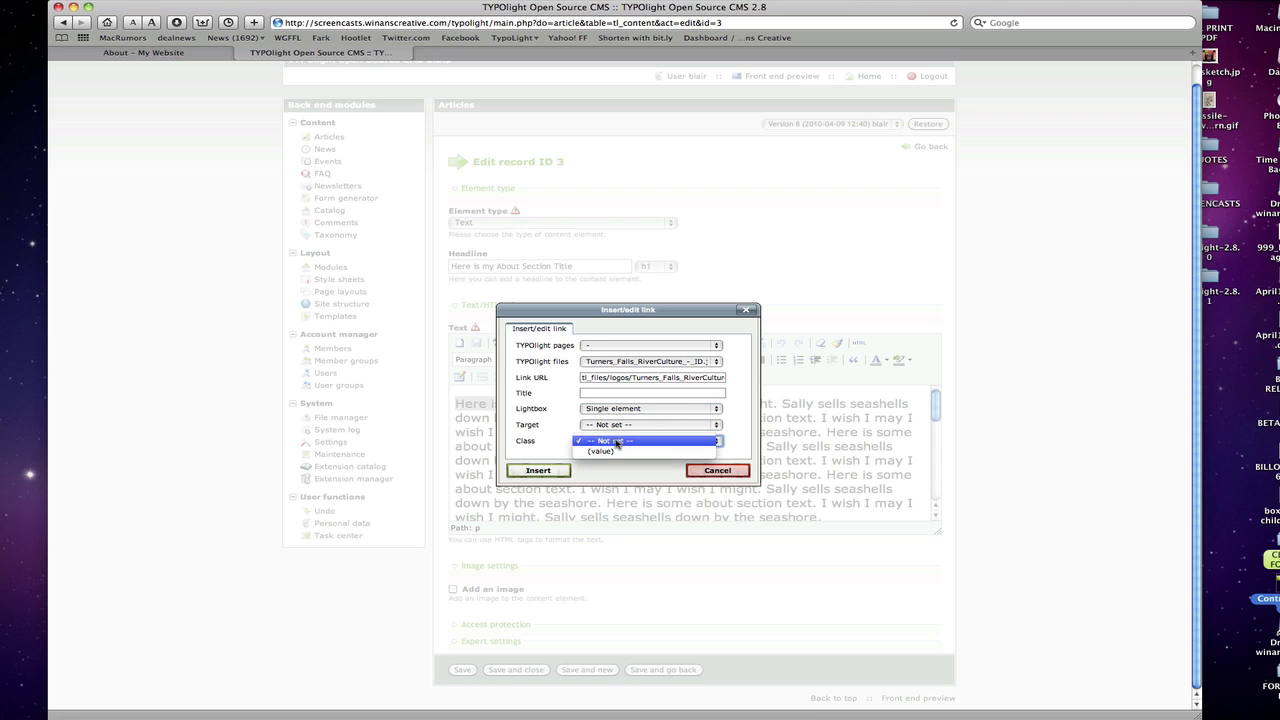
click(529, 437)
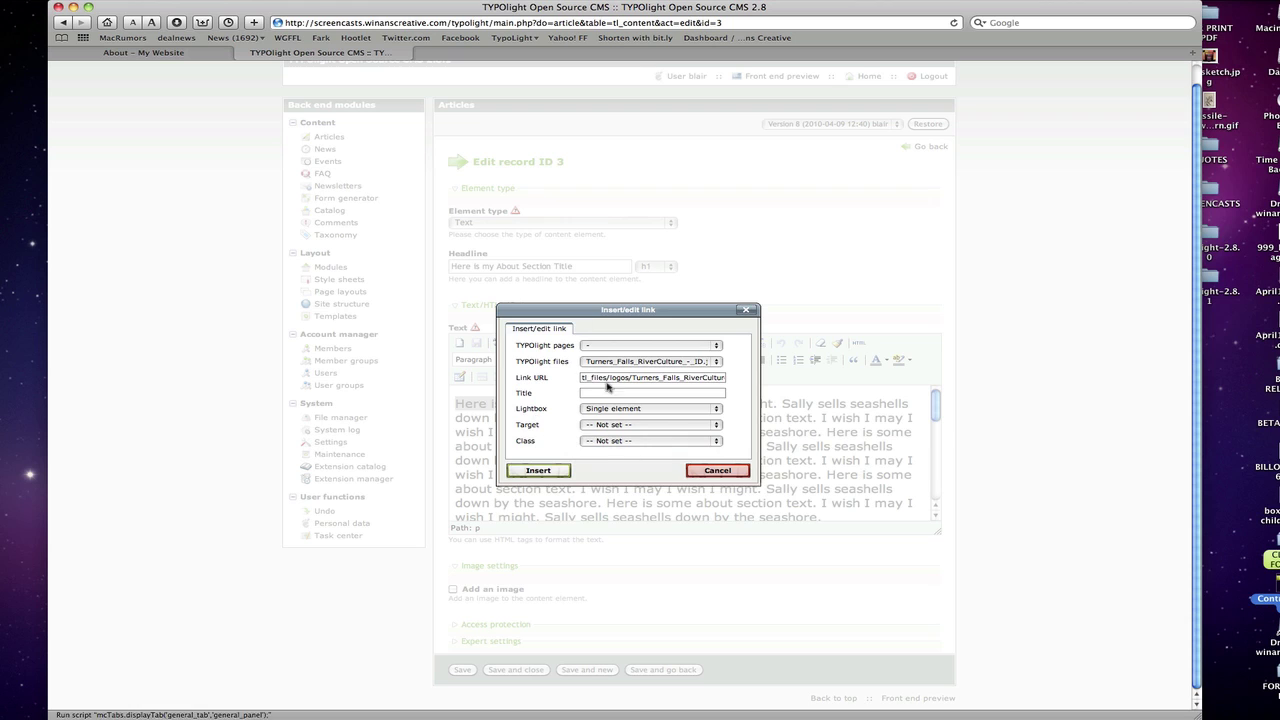
click(540, 471)
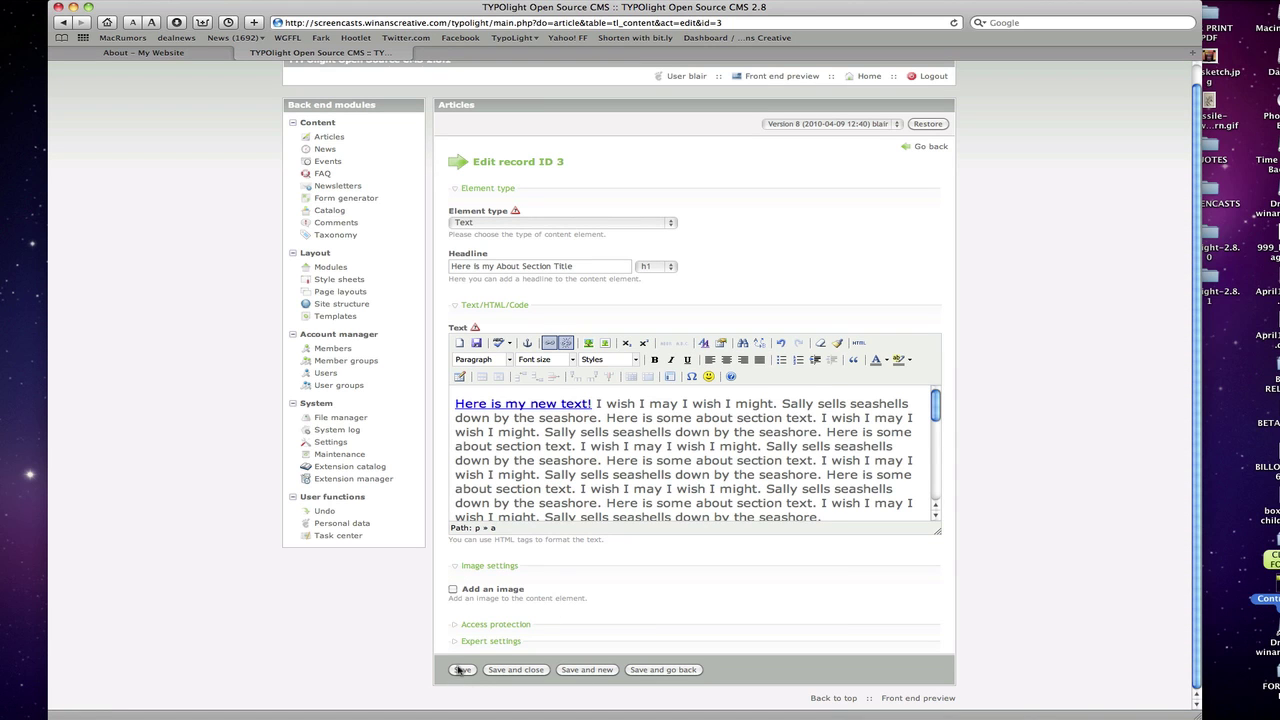
Save the element and reload the live About page to see the link
click(462, 669)
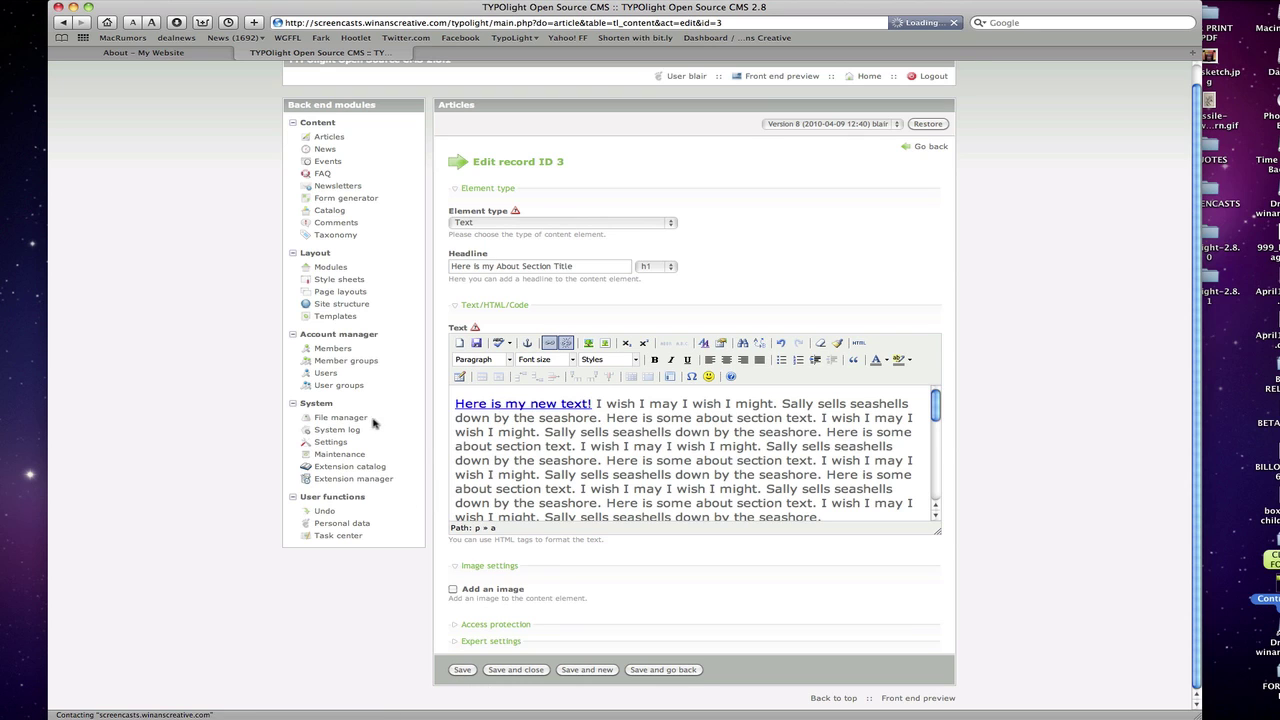
click(160, 55)
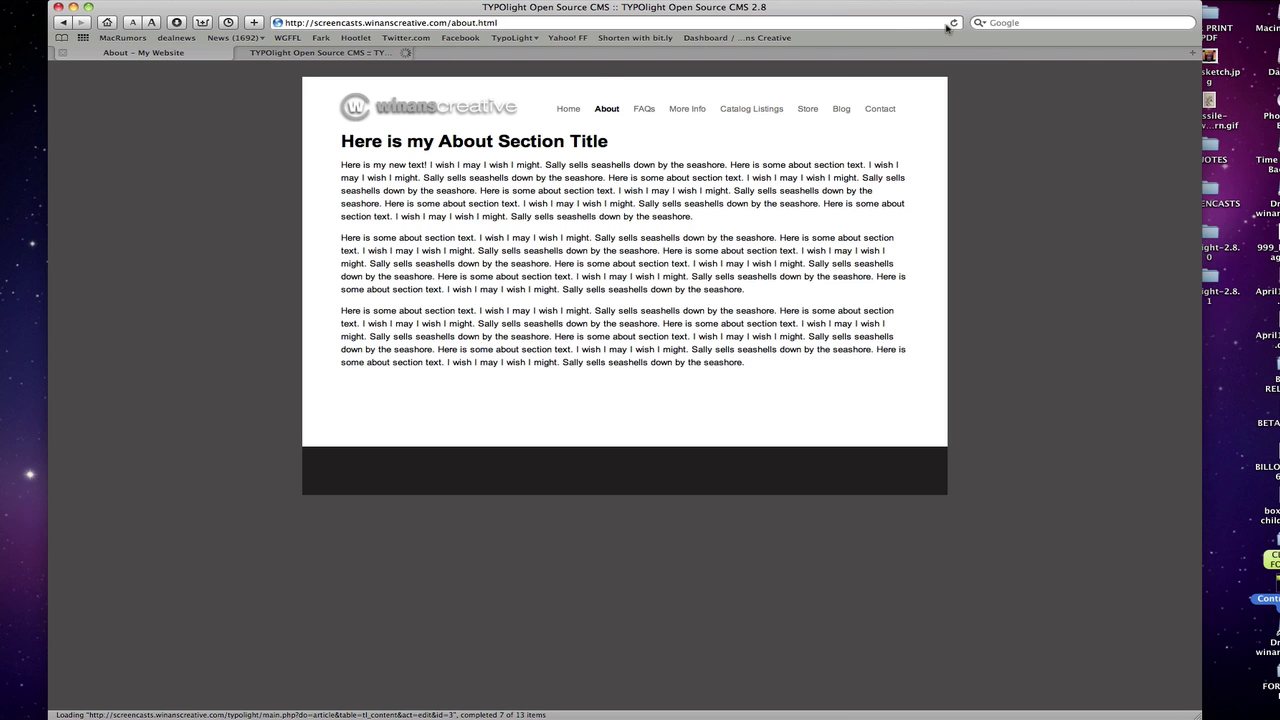
click(954, 22)
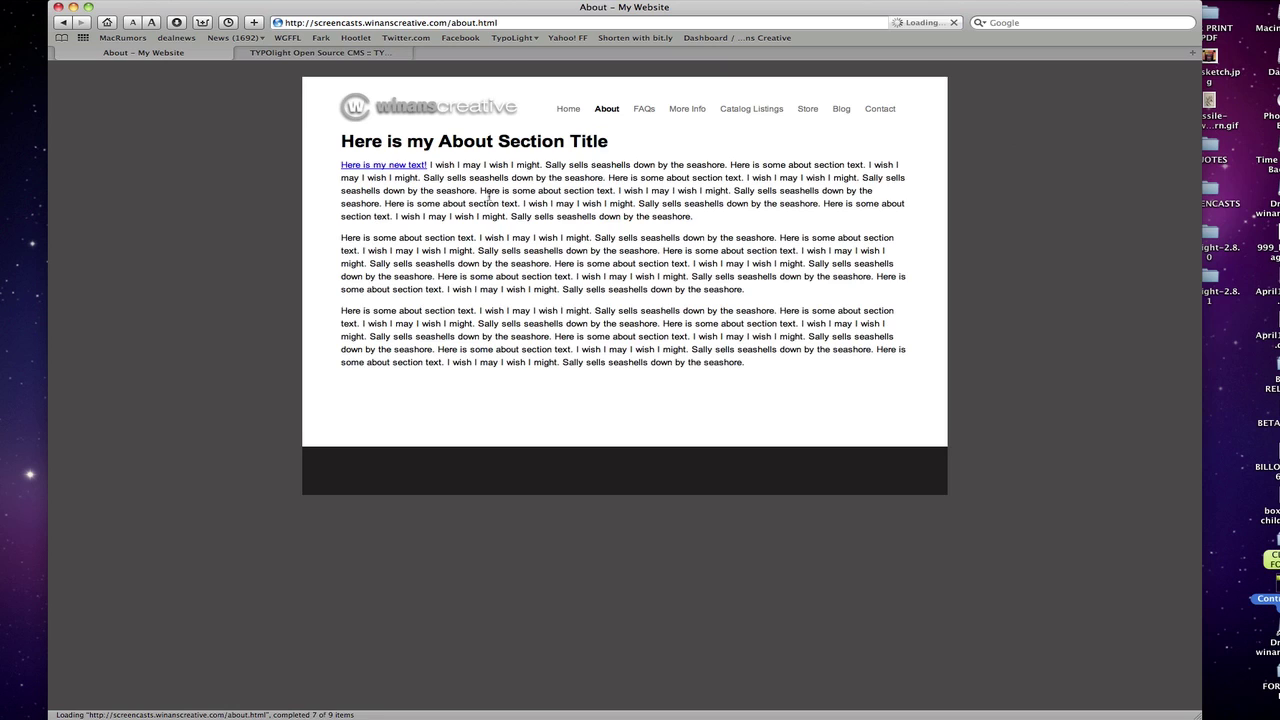
Test the sentence's link opening the logo lightbox on the live About page, then return to the editor
click(364, 166)
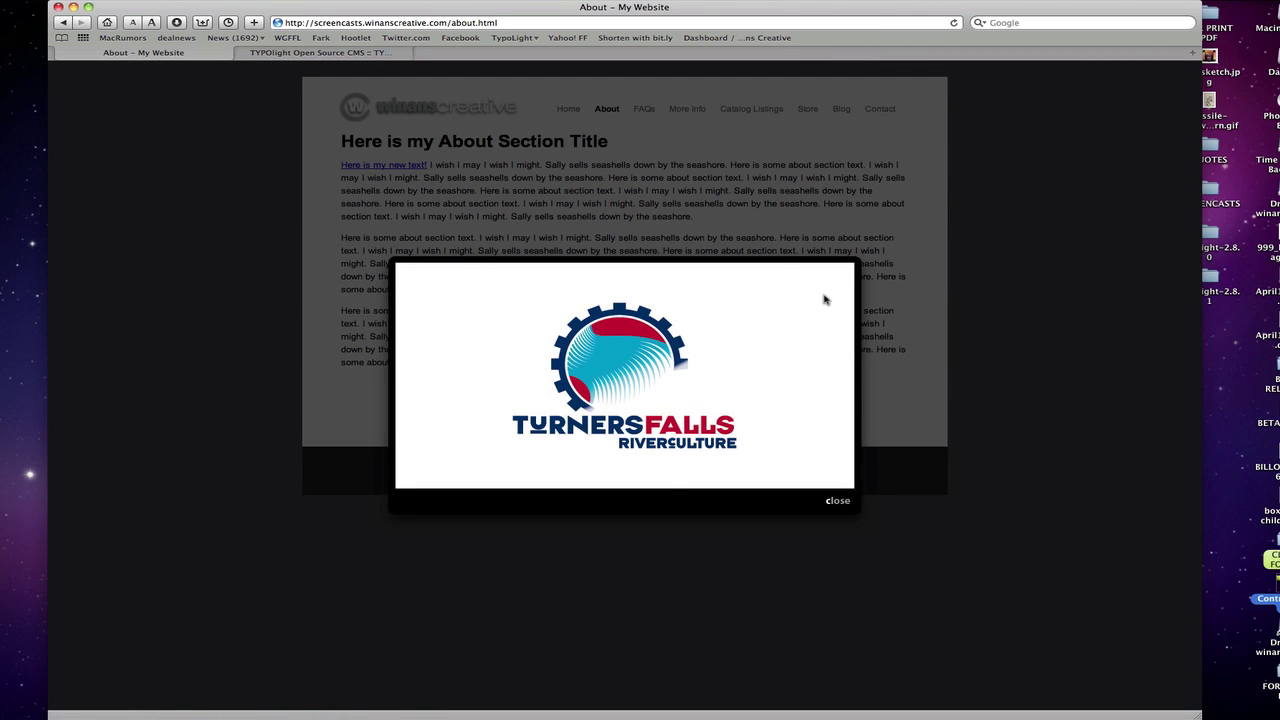
click(836, 501)
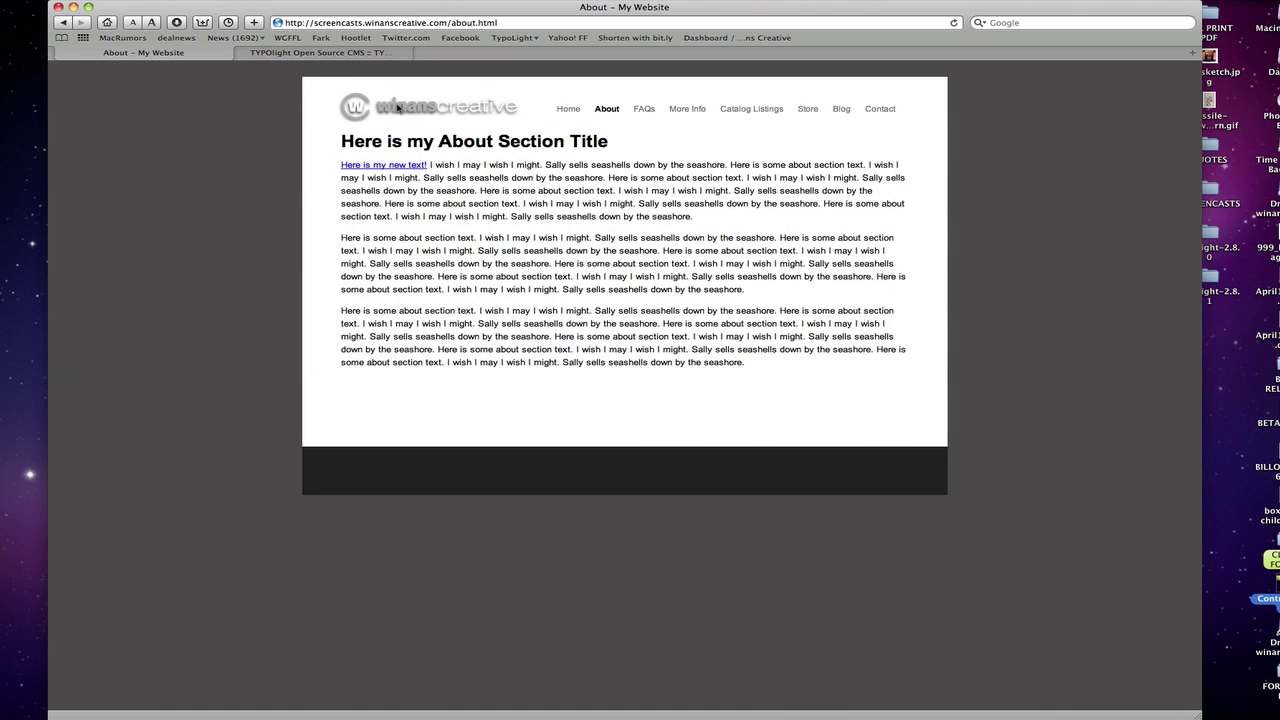
click(295, 54)
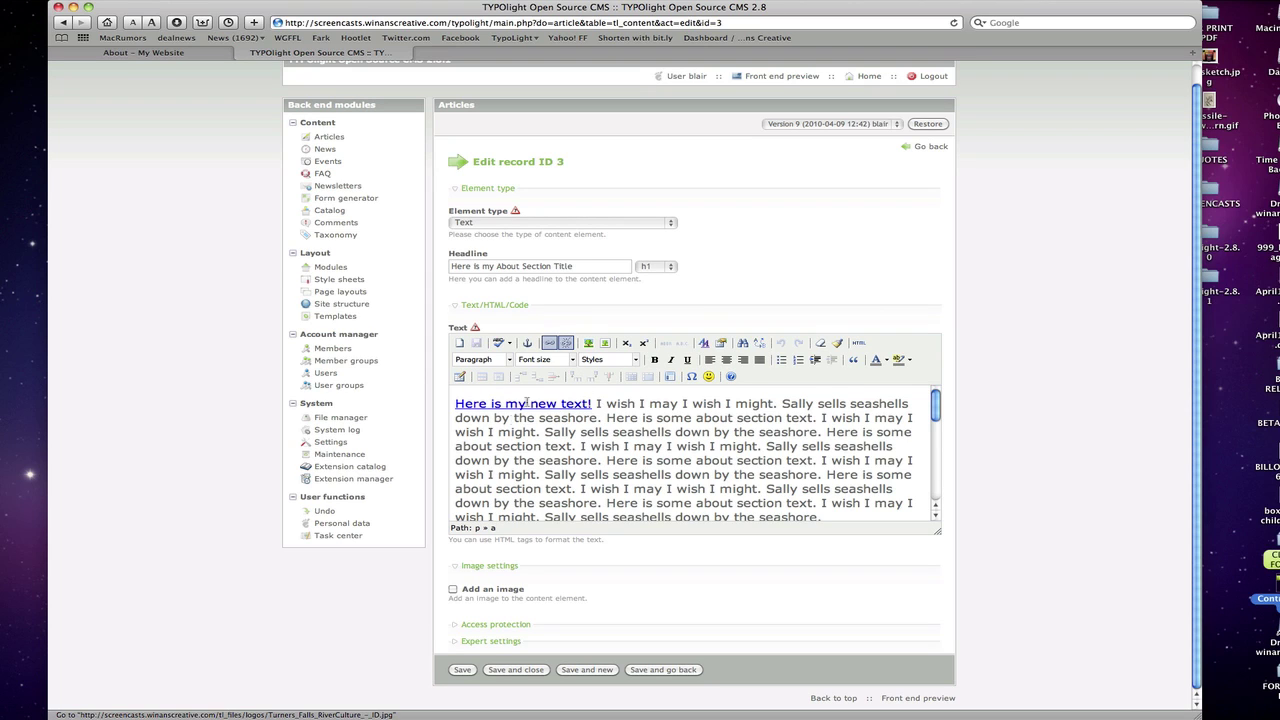
Select the whole link via the Path bar's 'a' element and unlink the opening sentence
drag(592, 403, 437, 403)
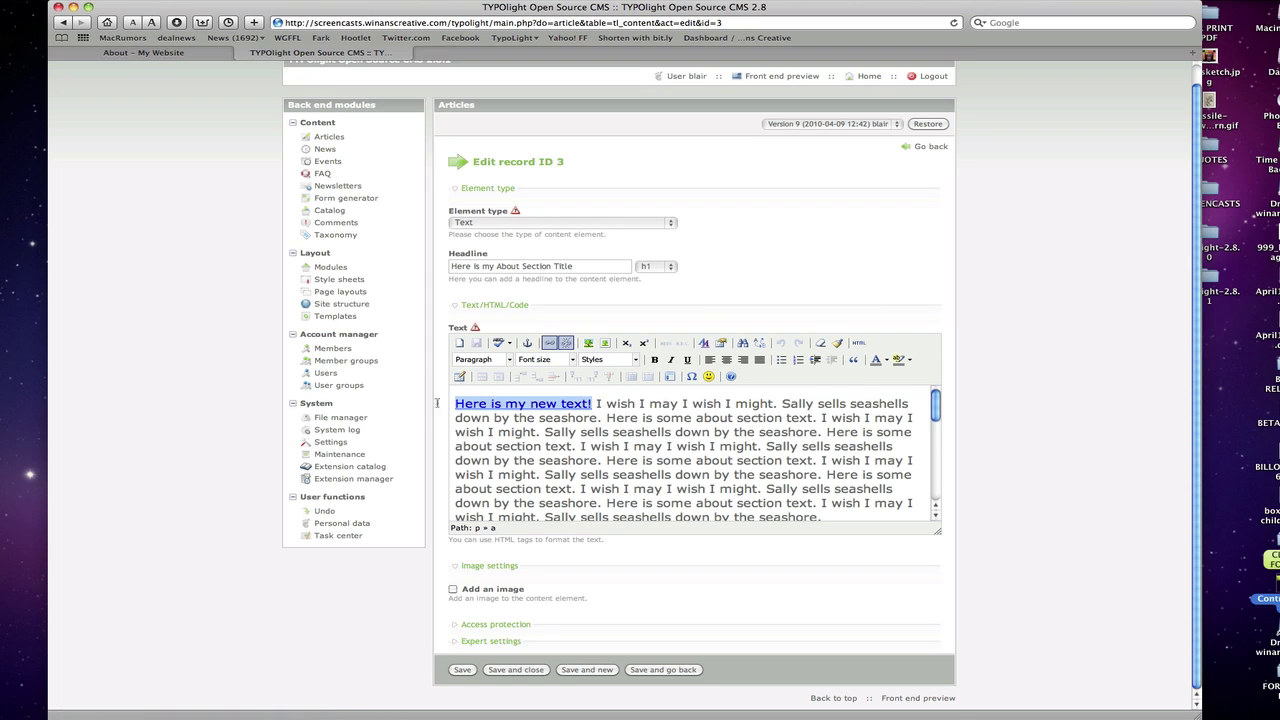
click(504, 404)
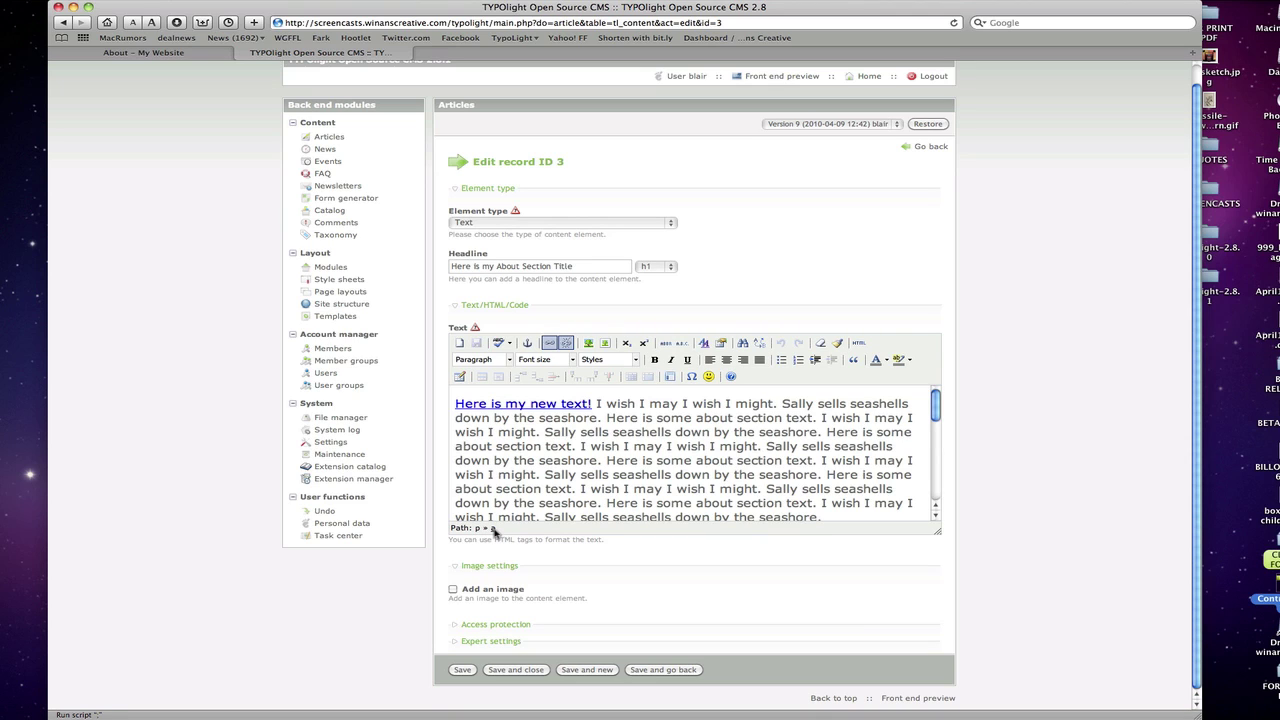
mouse_move(492, 530)
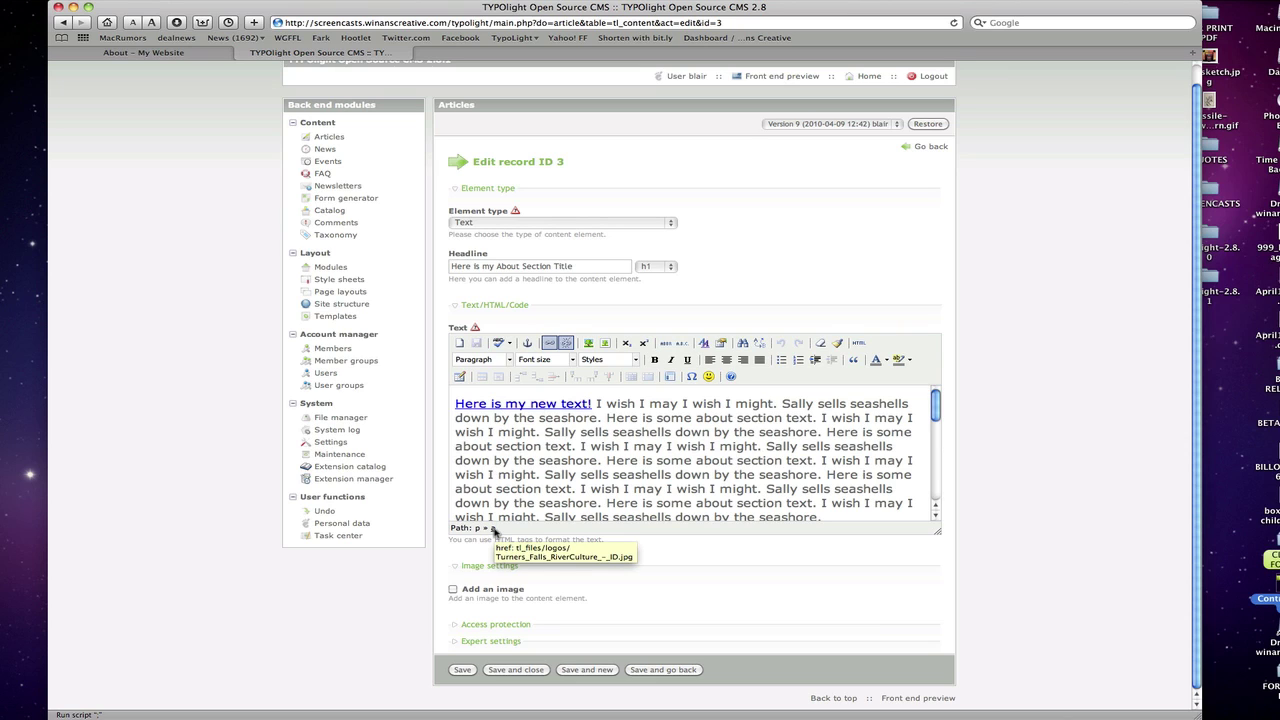
click(492, 530)
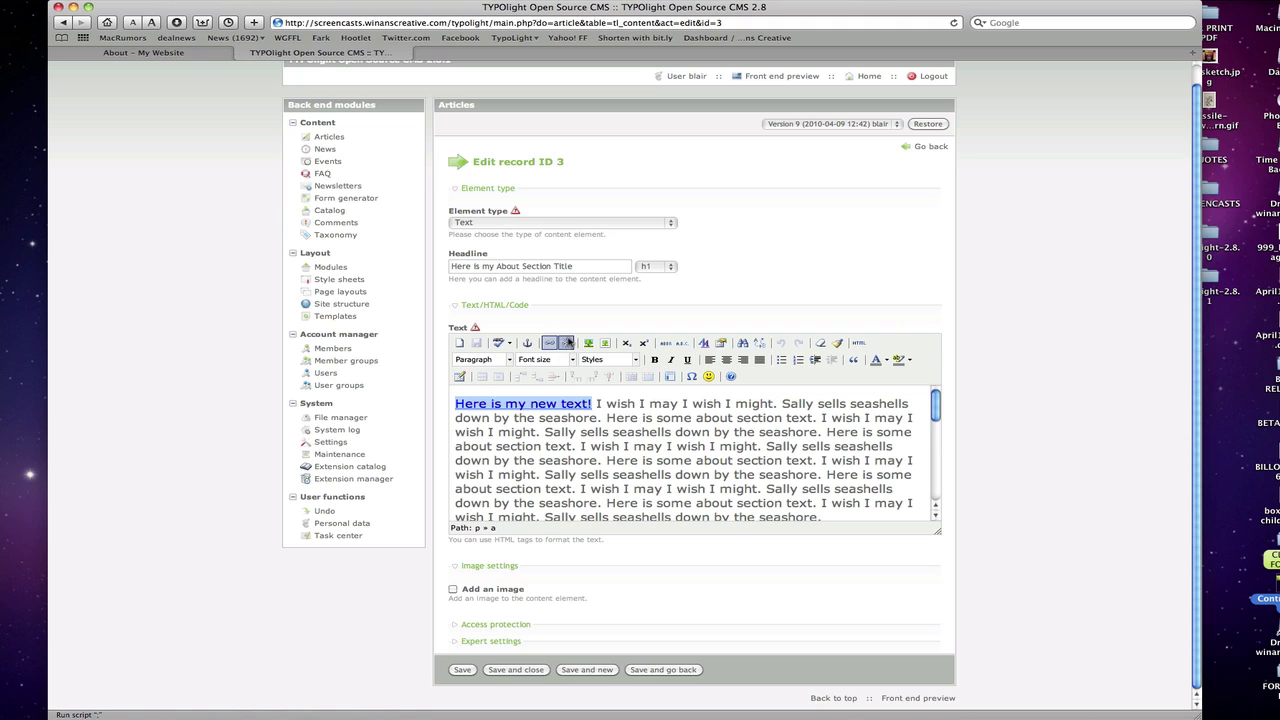
click(567, 343)
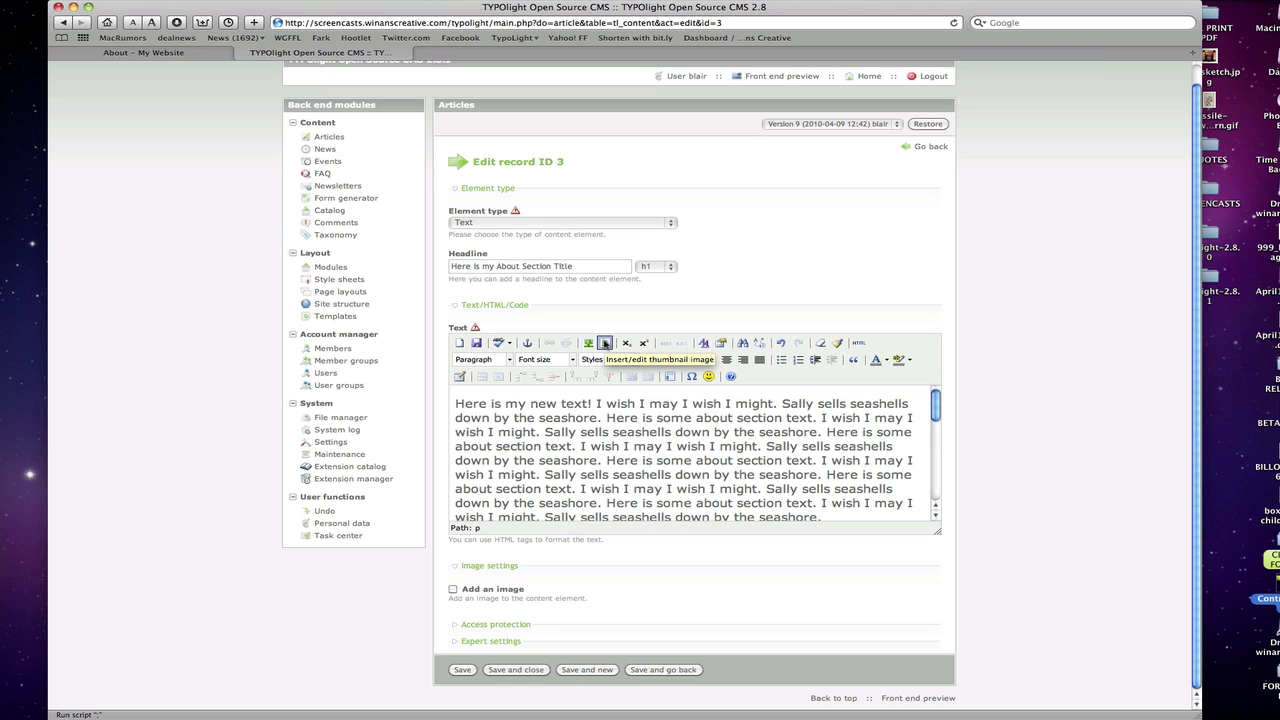
Insert a Turners Falls logo thumbnail tag at the text start, width 250, single-element lightbox
click(605, 344)
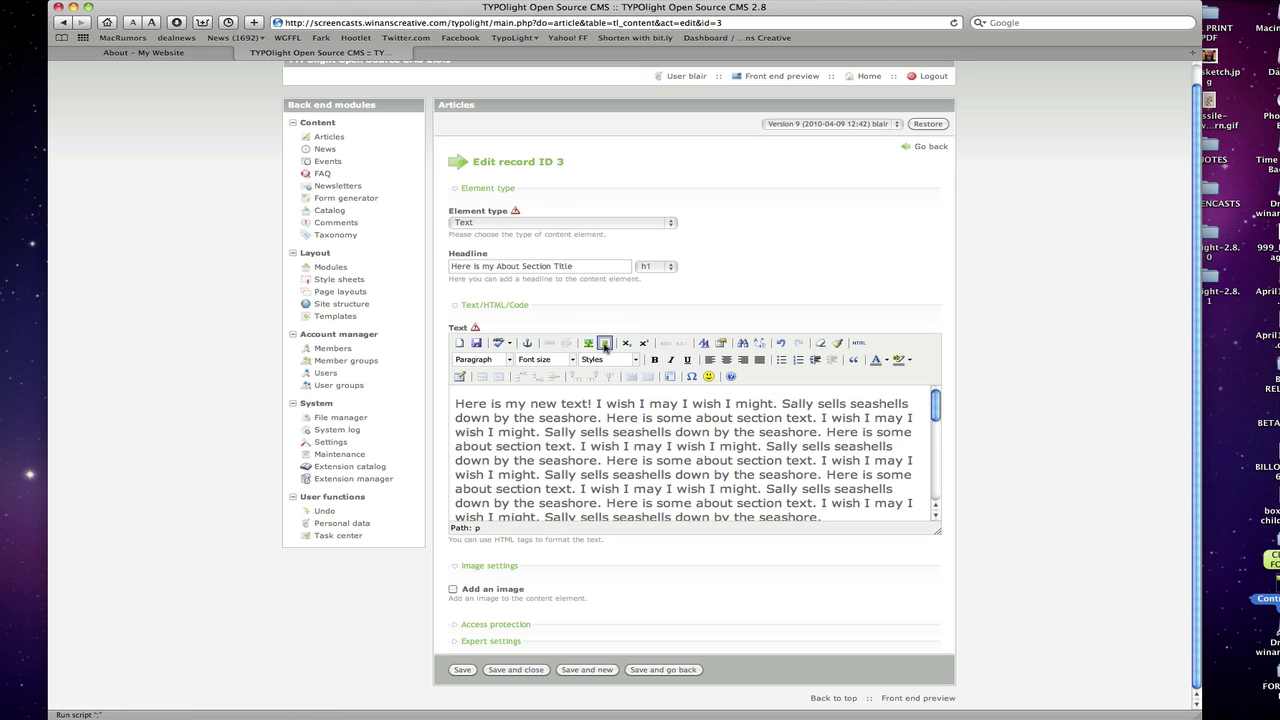
click(454, 404)
click(605, 344)
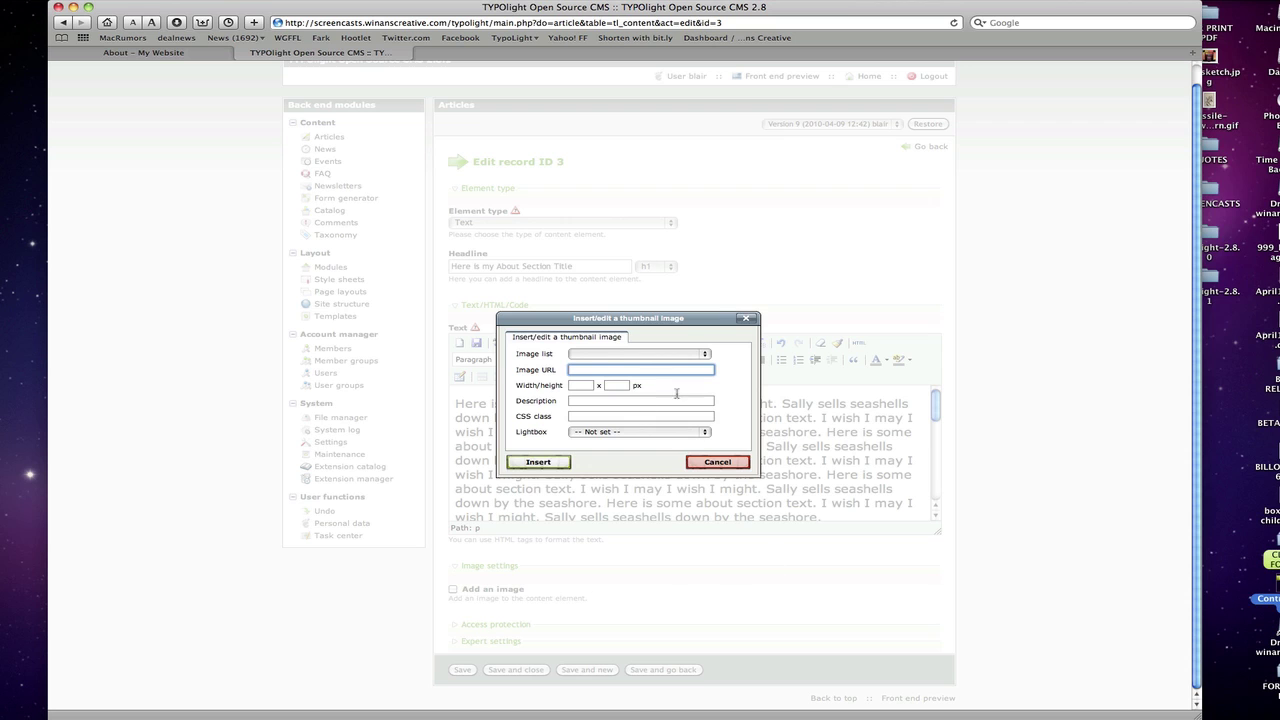
click(593, 354)
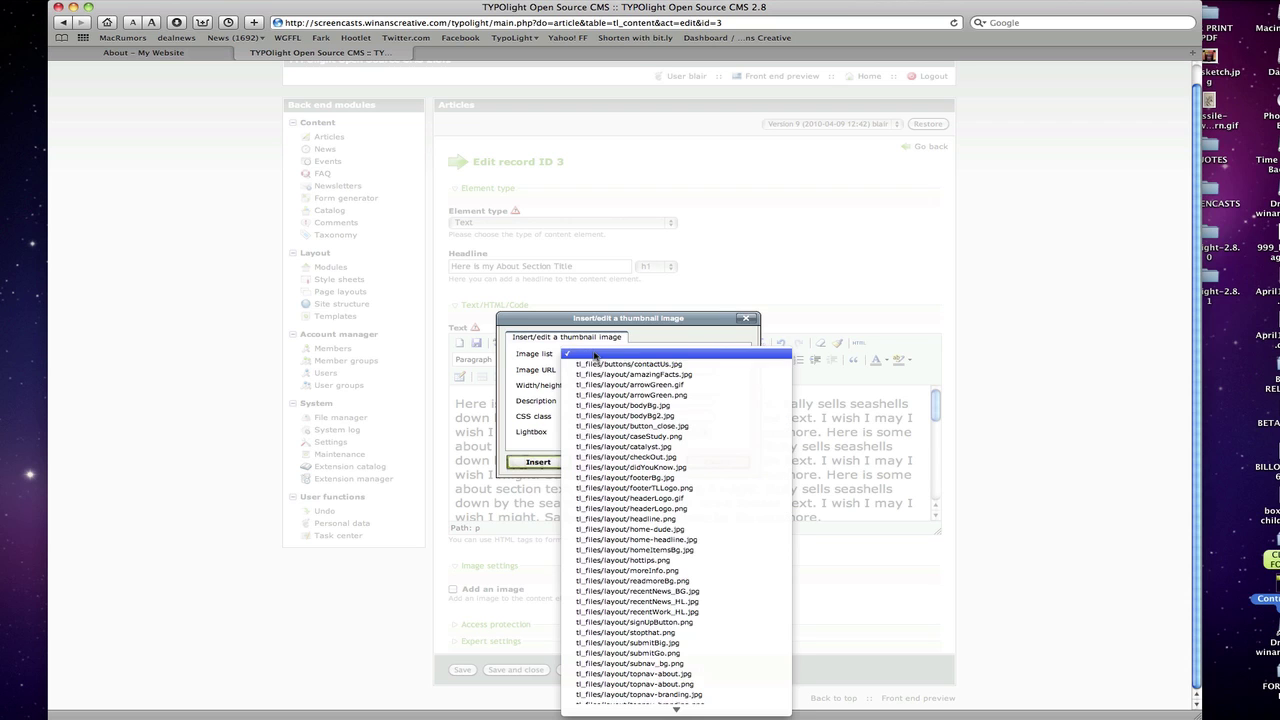
click(678, 688)
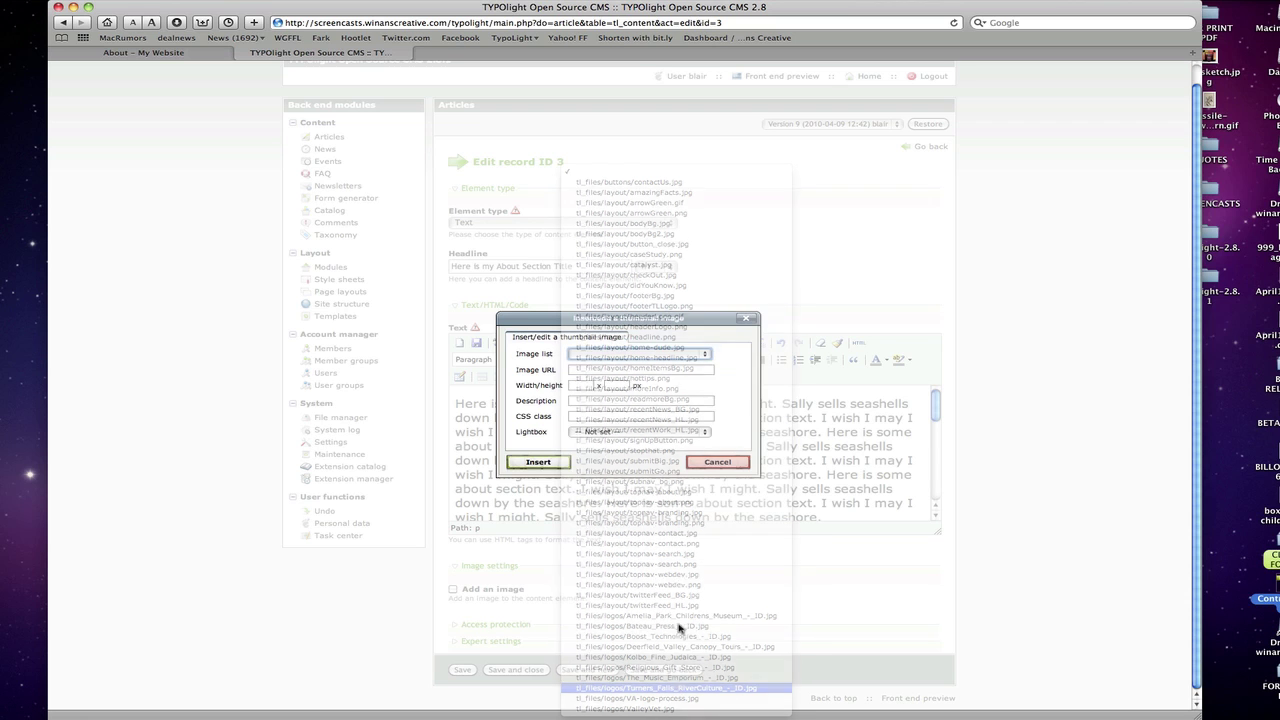
click(581, 386)
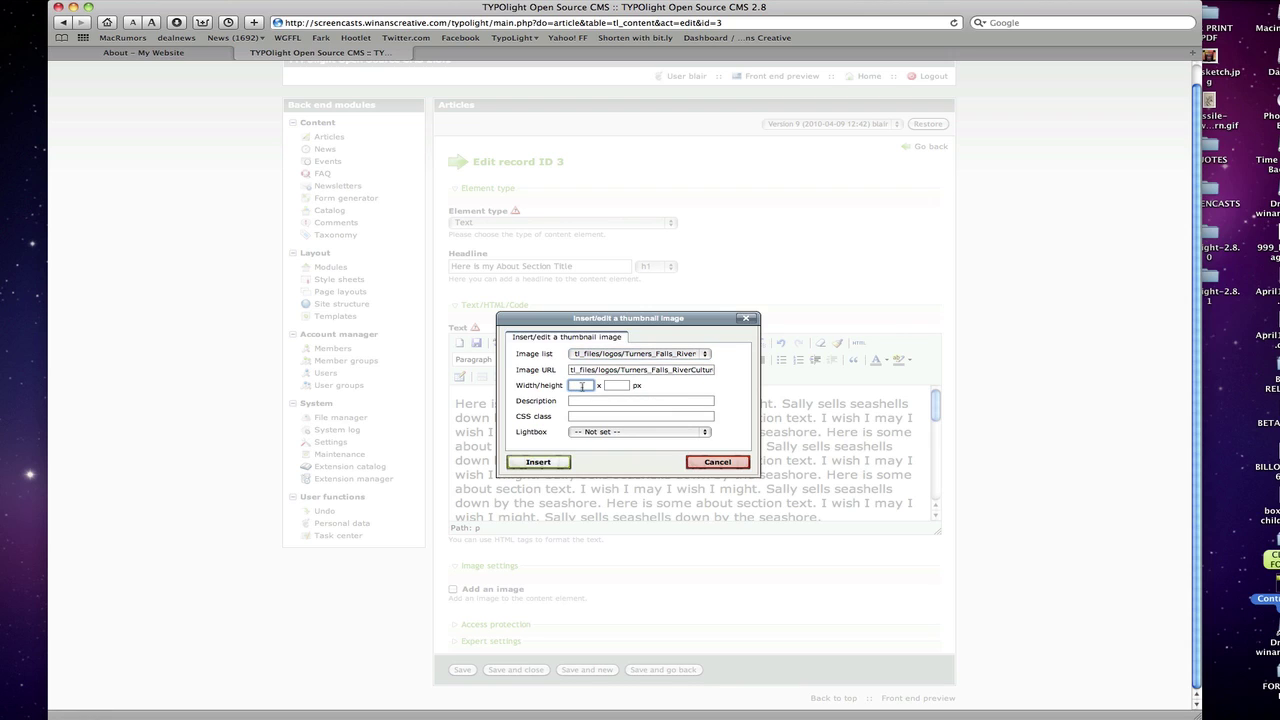
text(250)
click(648, 387)
click(589, 431)
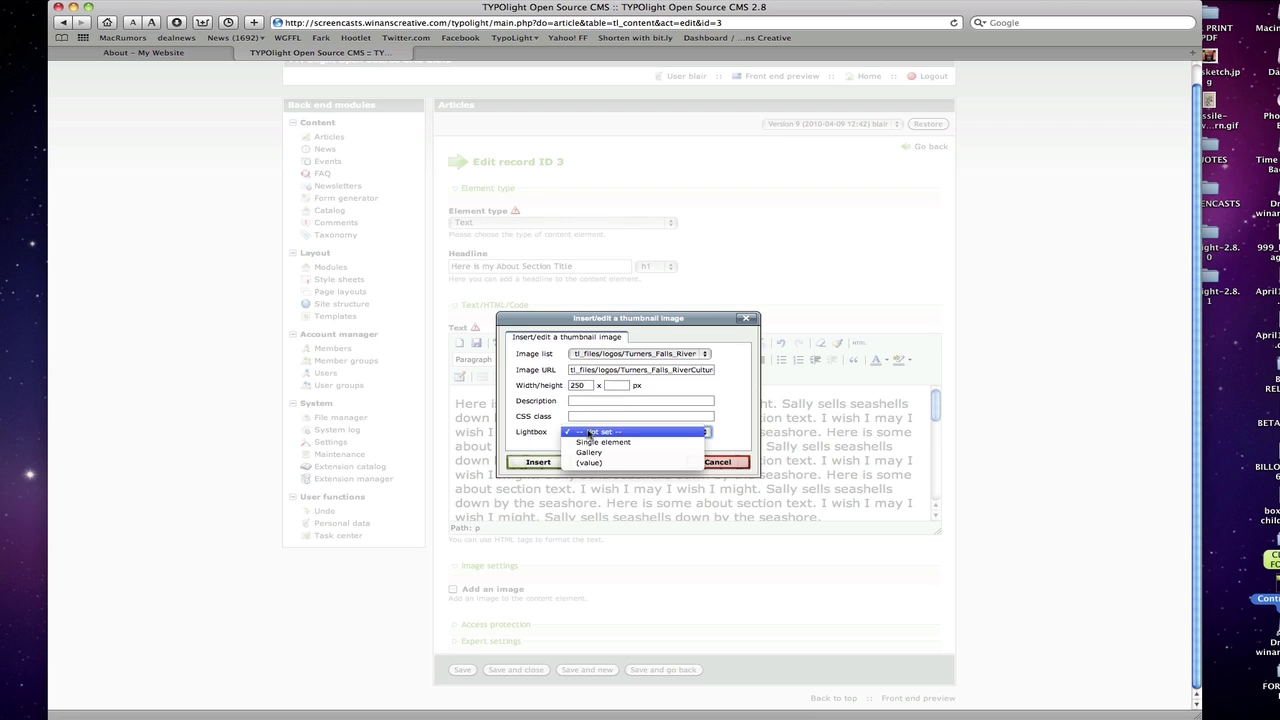
click(588, 445)
click(538, 462)
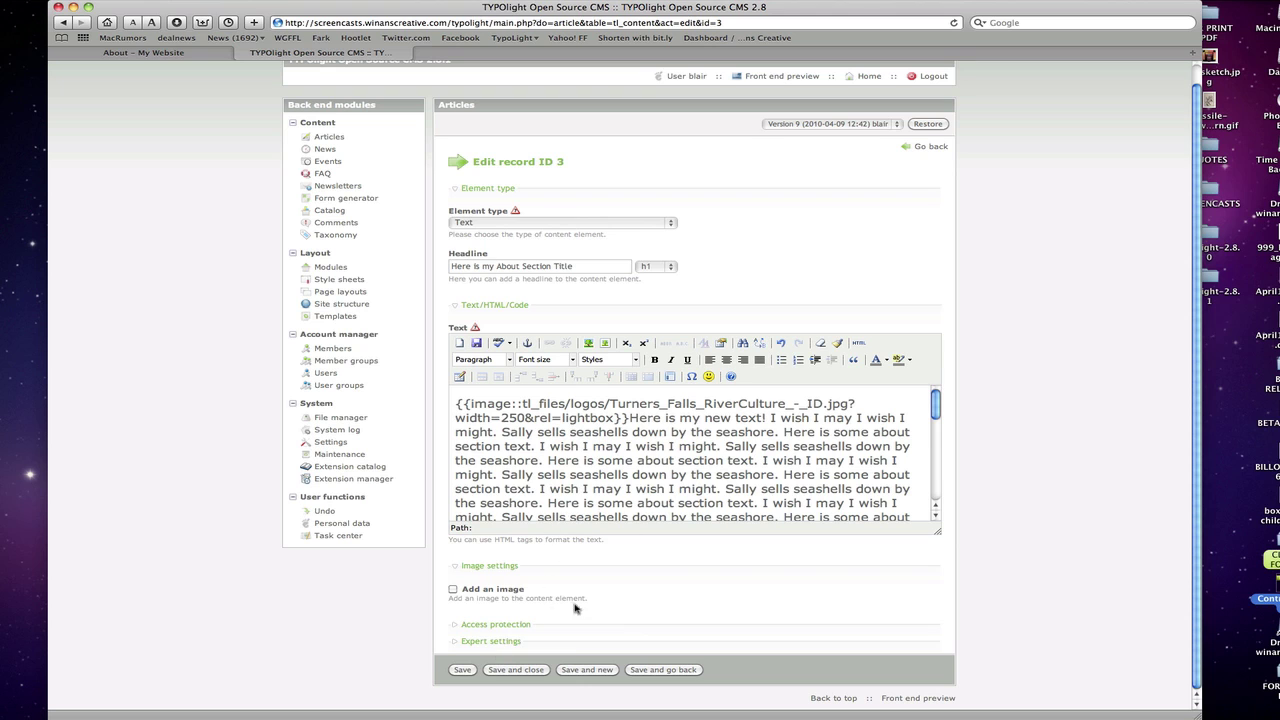
Save as version 10, then check the logo and its lightbox on the live About page
click(465, 669)
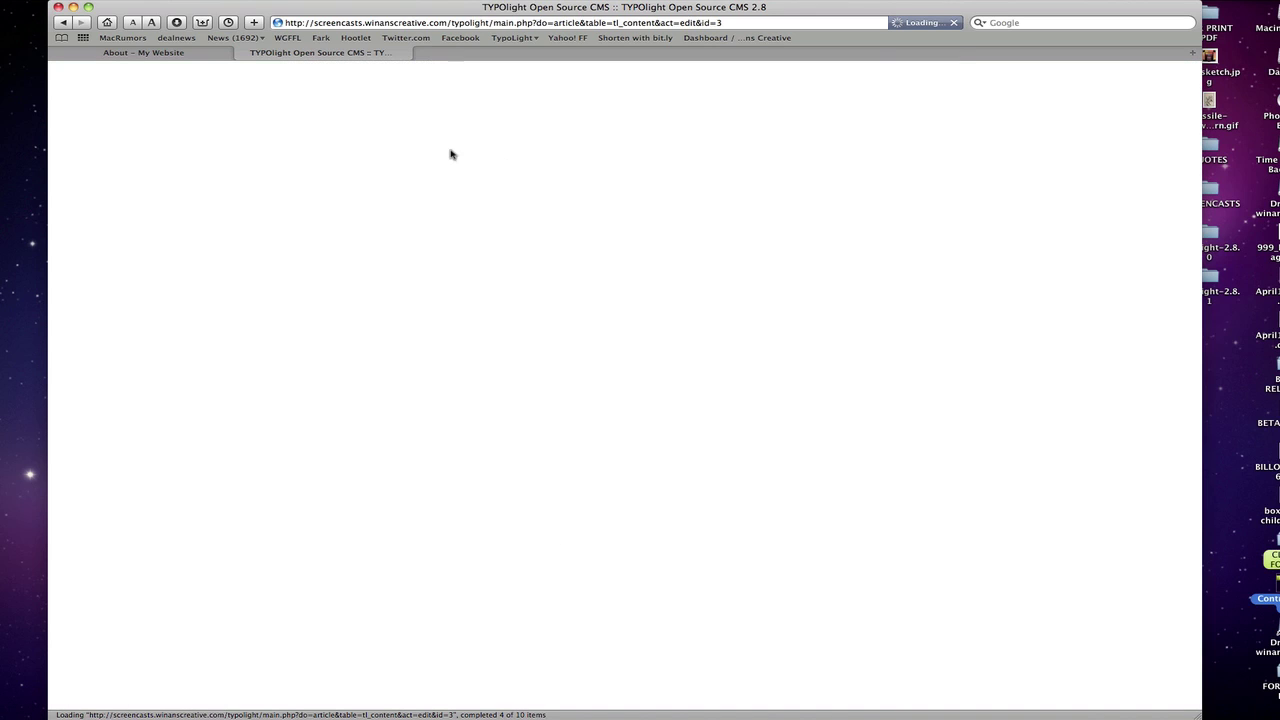
click(143, 52)
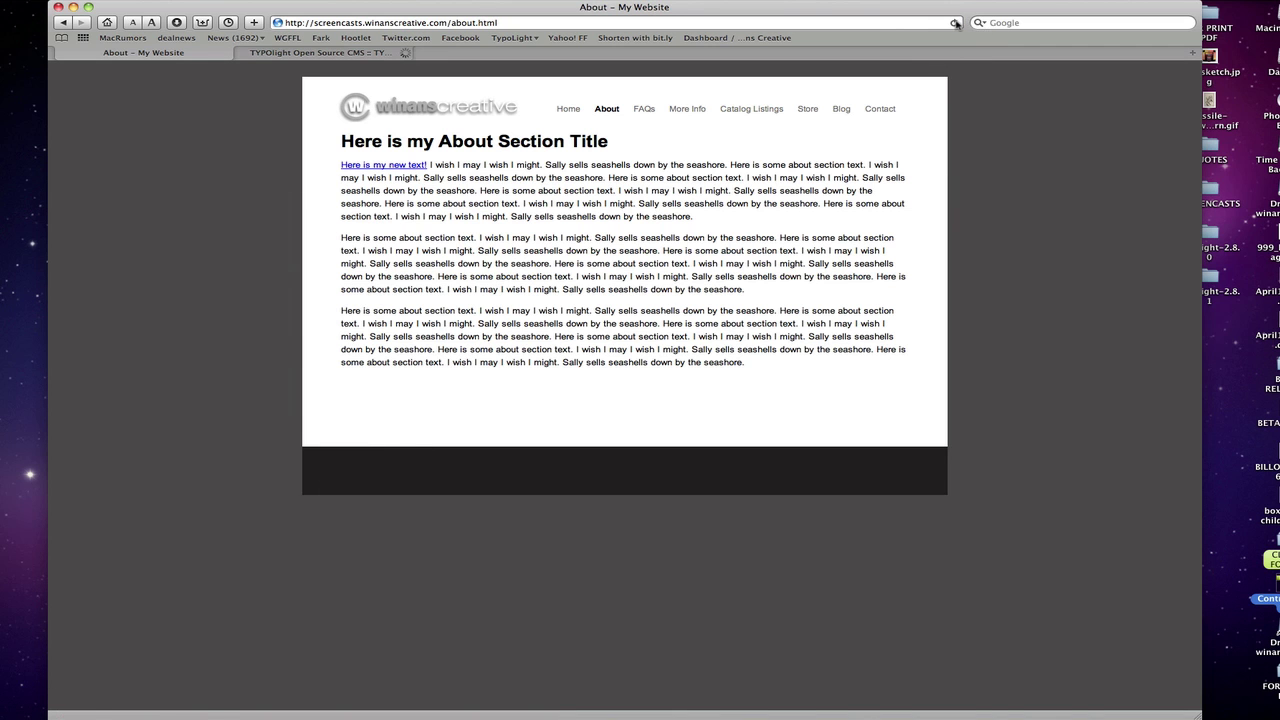
click(955, 22)
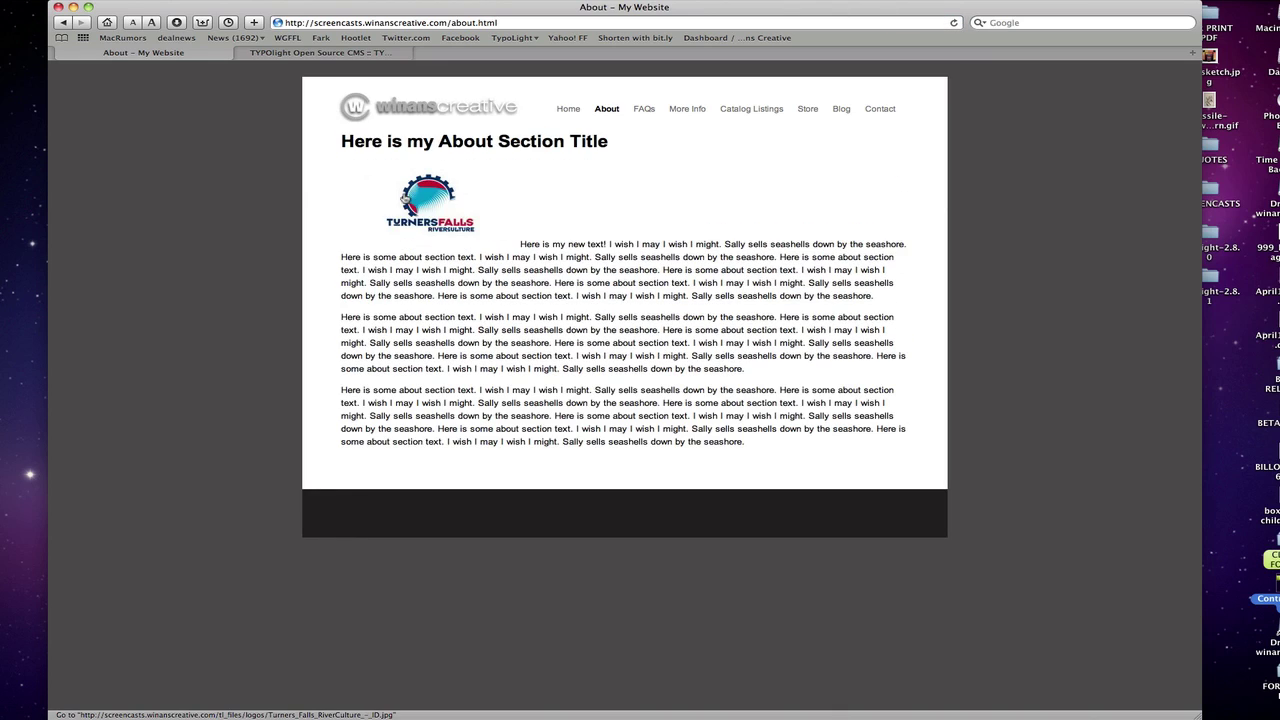
click(405, 198)
click(840, 507)
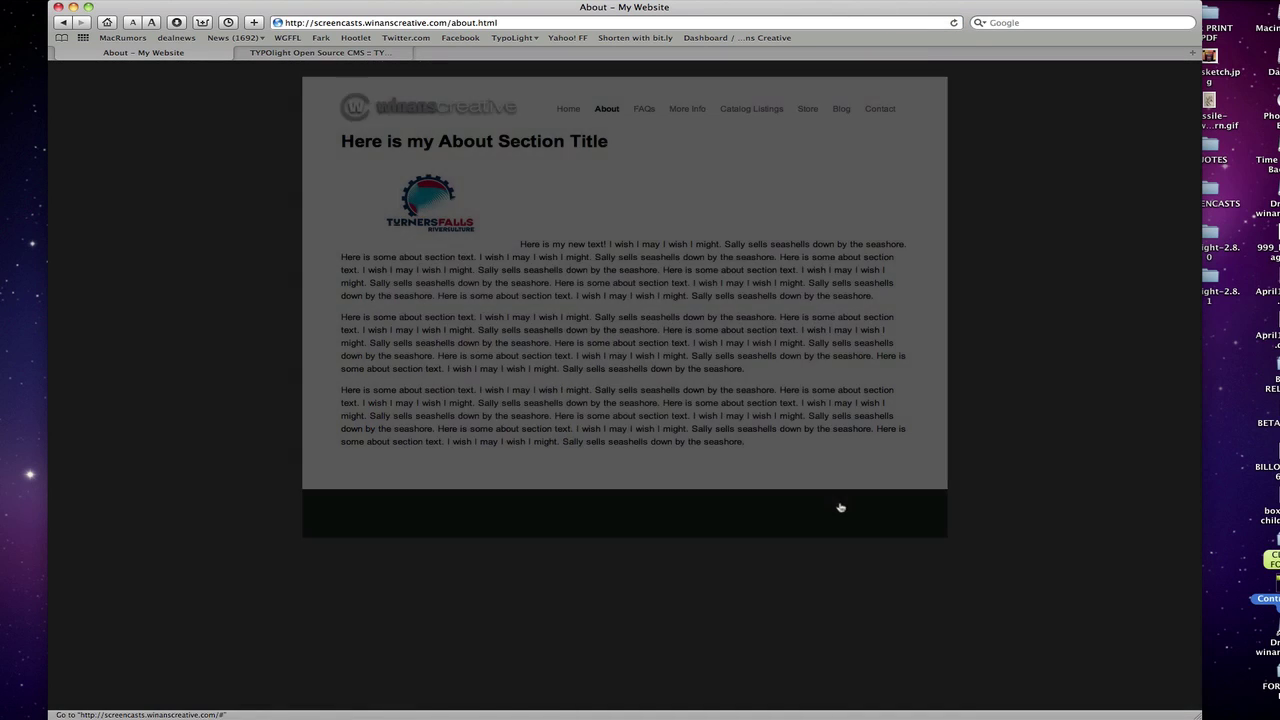
click(301, 53)
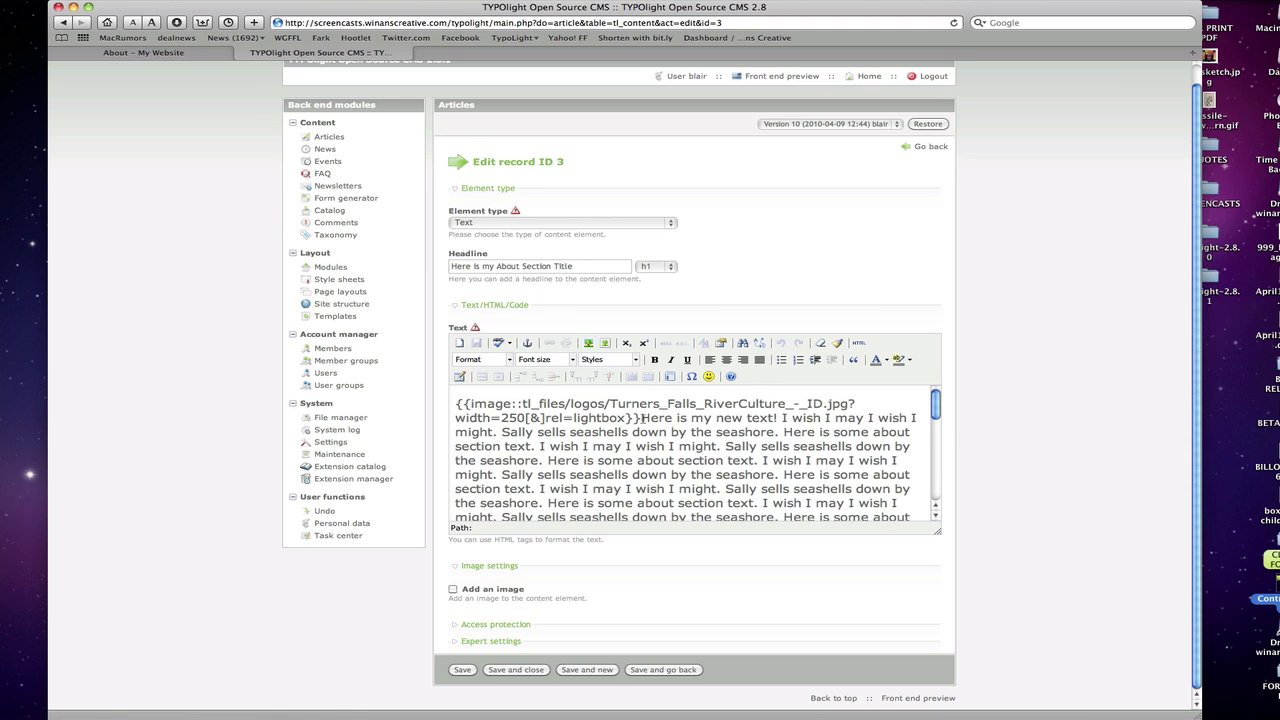
Delete the inline image tag and give the element its own image, the Turners Falls logo
drag(640, 418, 420, 397)
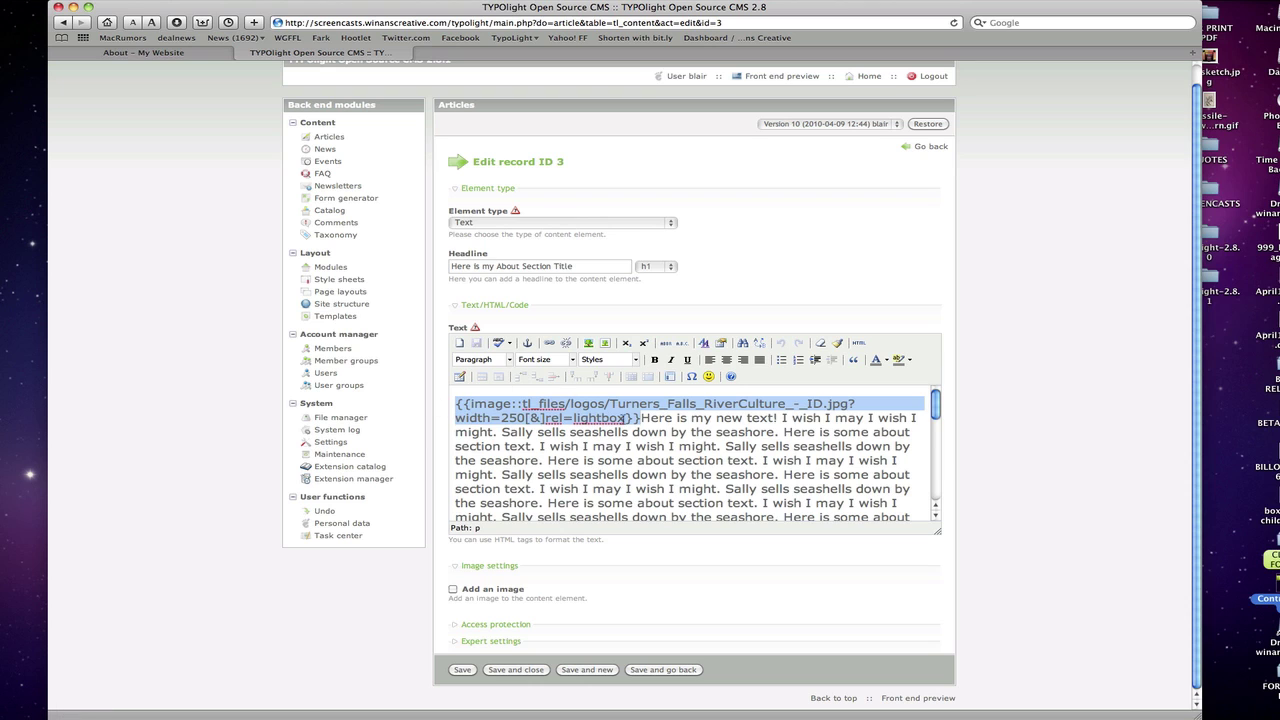
key(BackSpace)
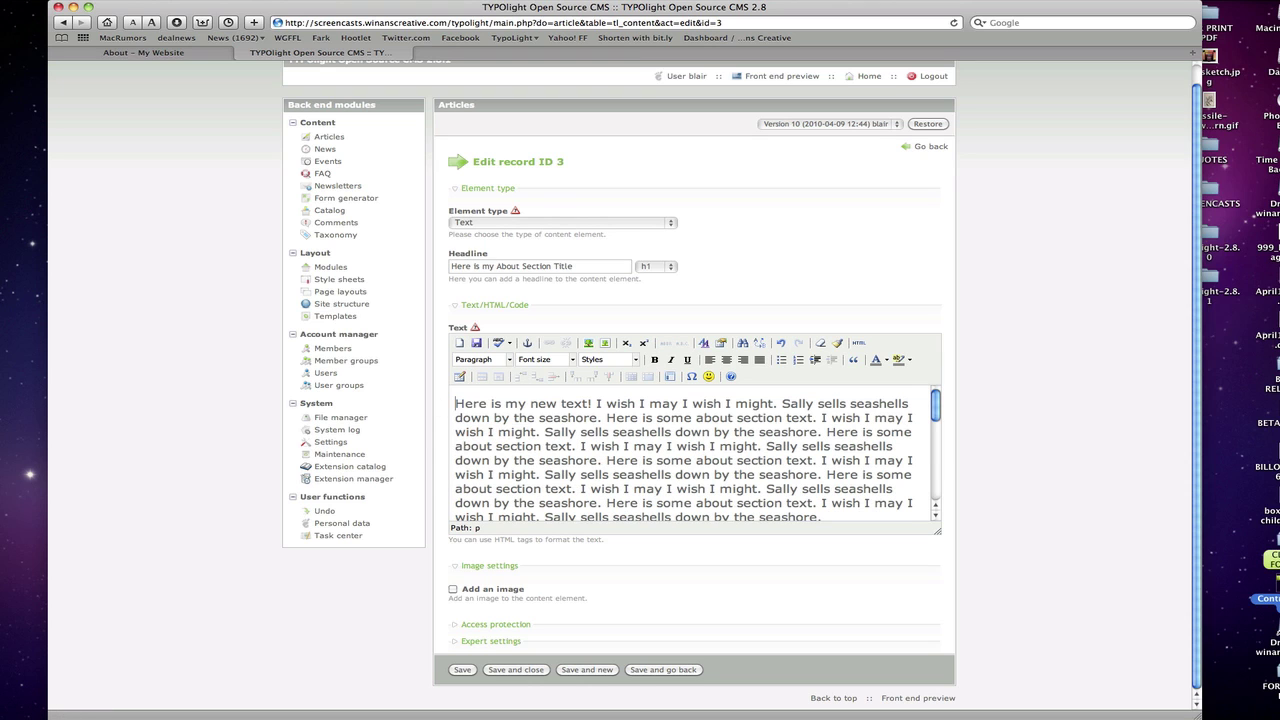
click(503, 591)
scroll(706, 546, down, 5)
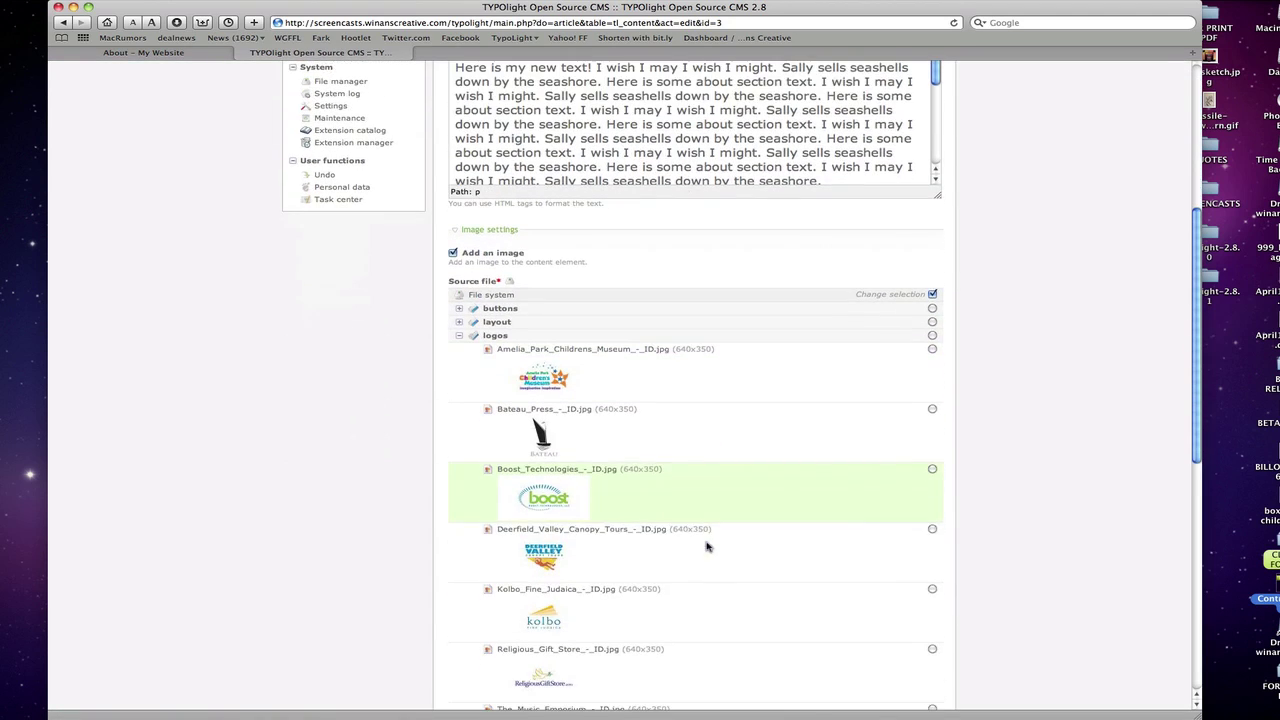
scroll(706, 546, down, 5)
click(932, 548)
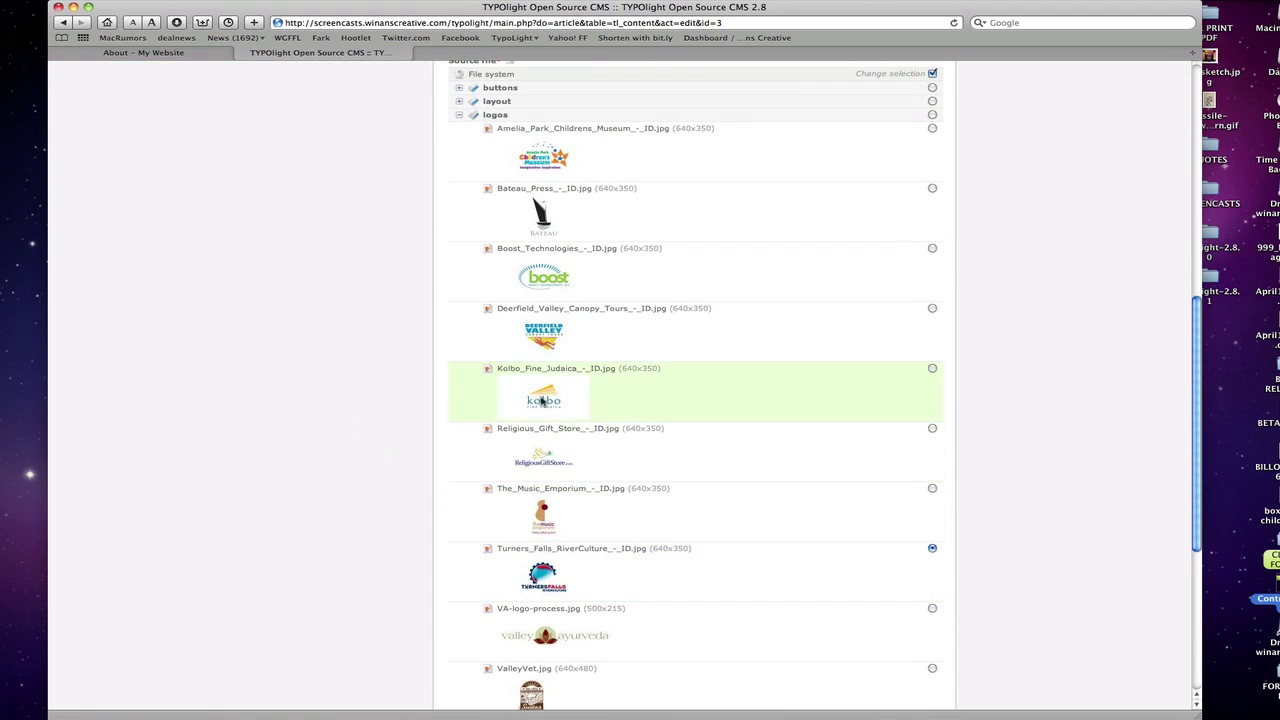
scroll(617, 657, down, 6)
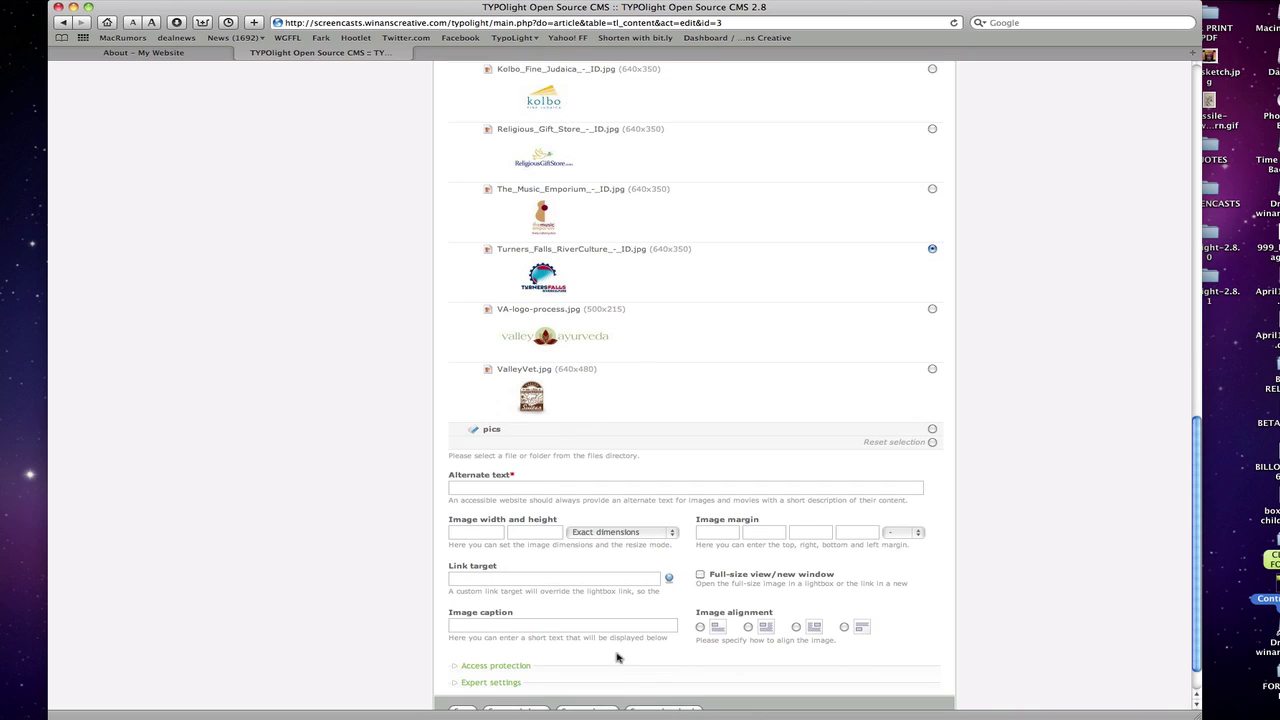
Set alt text 'My Logo', width 250, 25 px margins, full-size view and right float
click(491, 488)
text(My Logo)
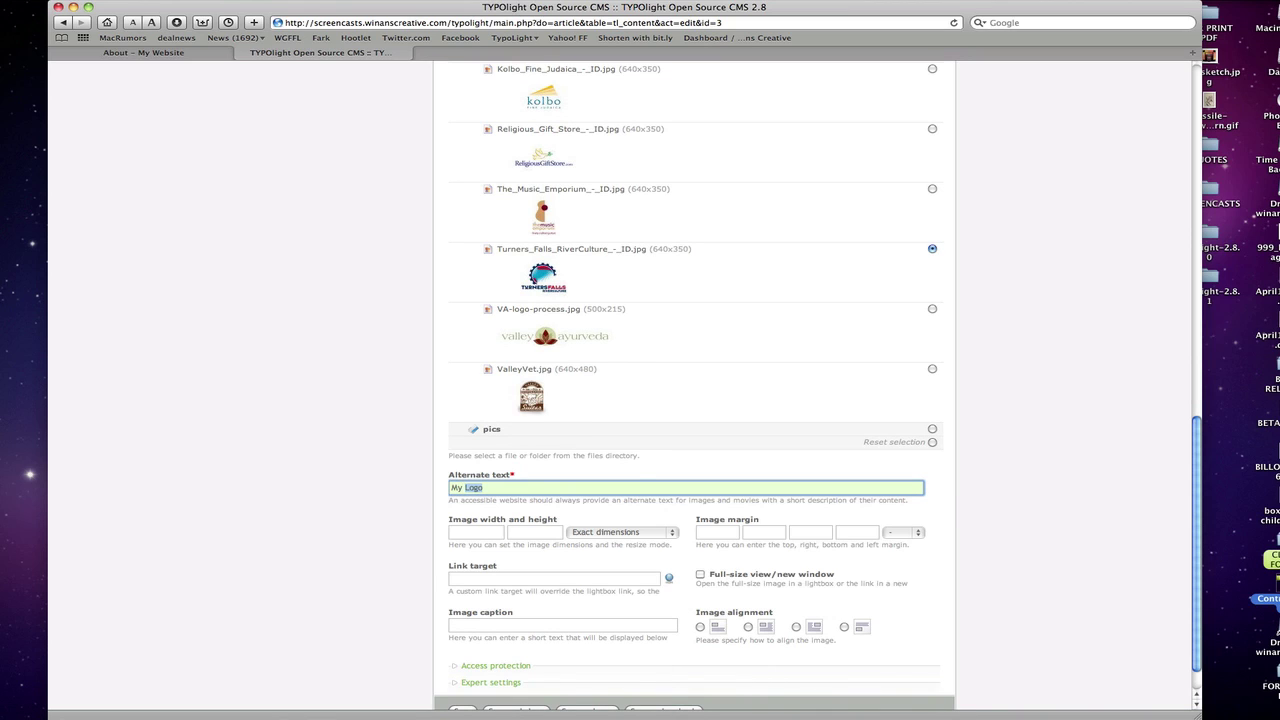
key(Right)
click(473, 538)
text(250)
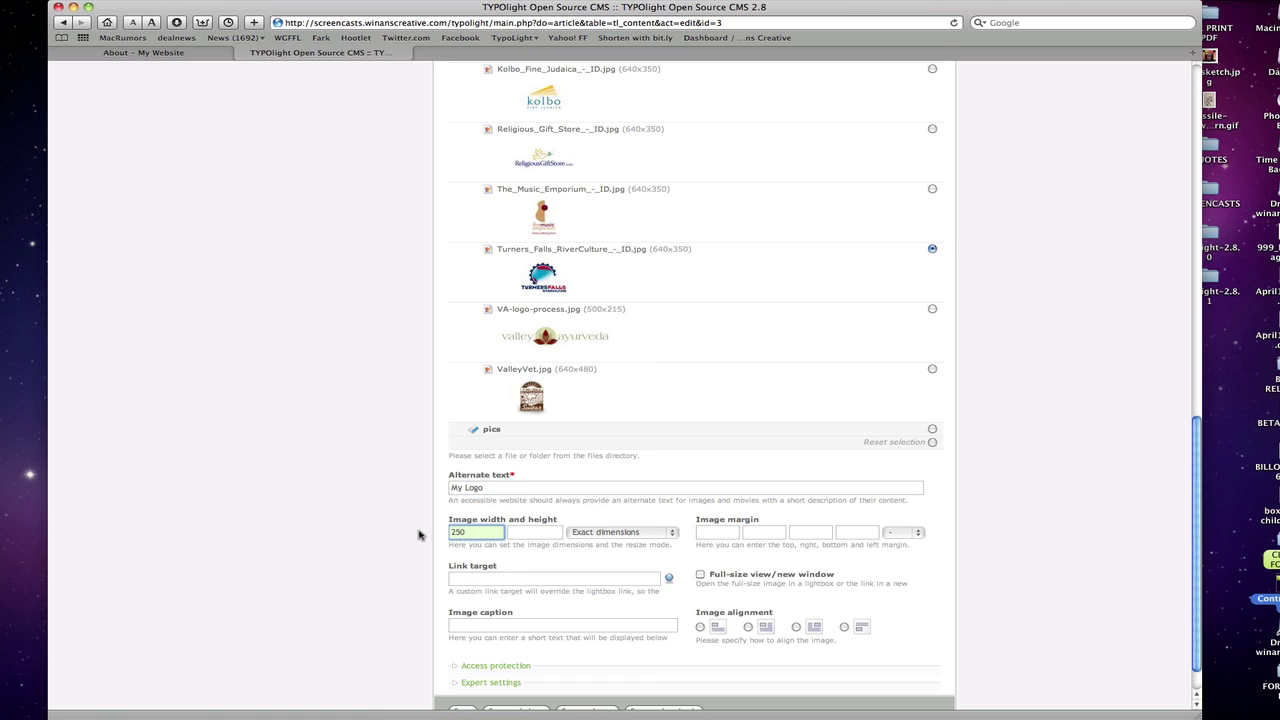
click(813, 539)
text(25)
key(Tab)
text(25)
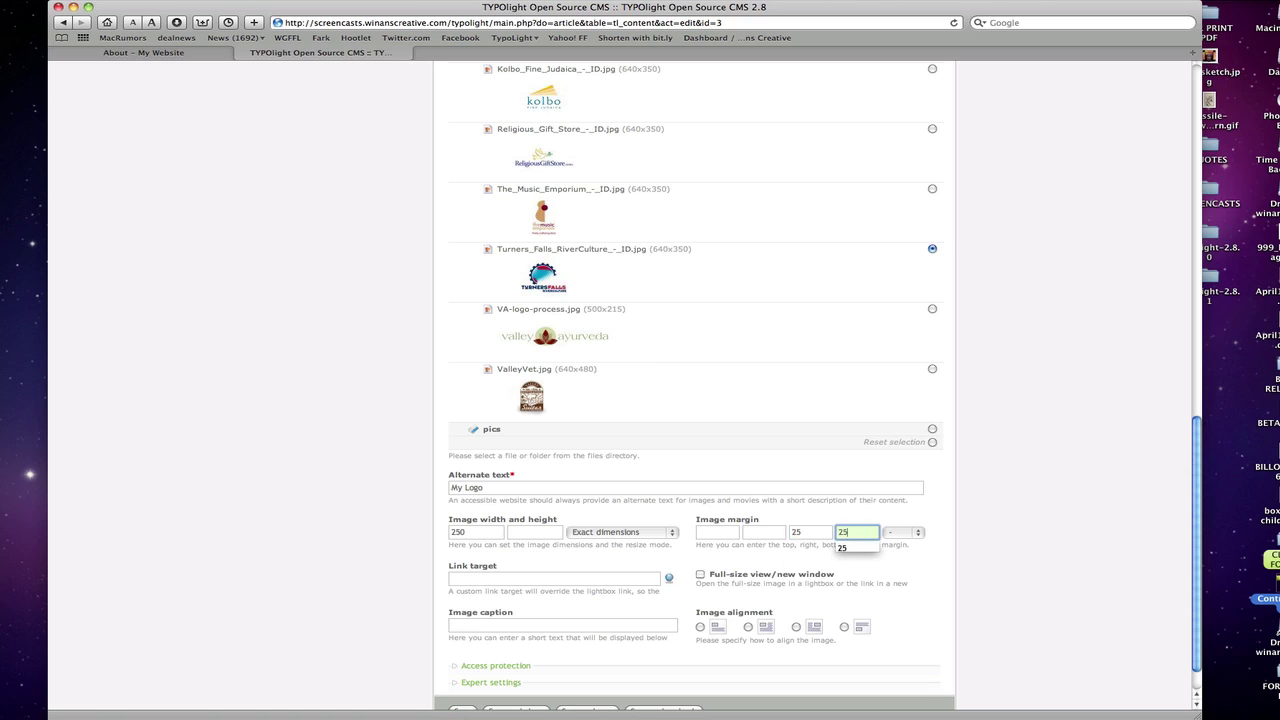
click(903, 532)
click(903, 542)
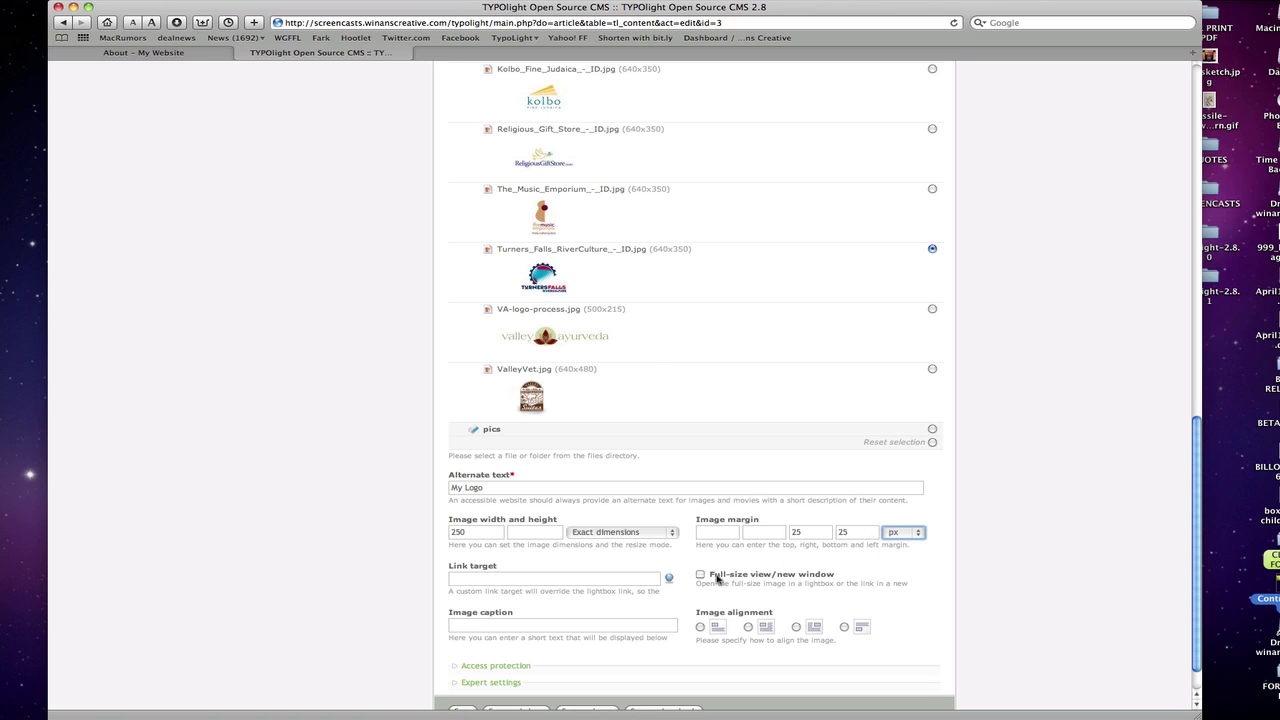
click(715, 578)
click(796, 627)
scroll(635, 635, down, 2)
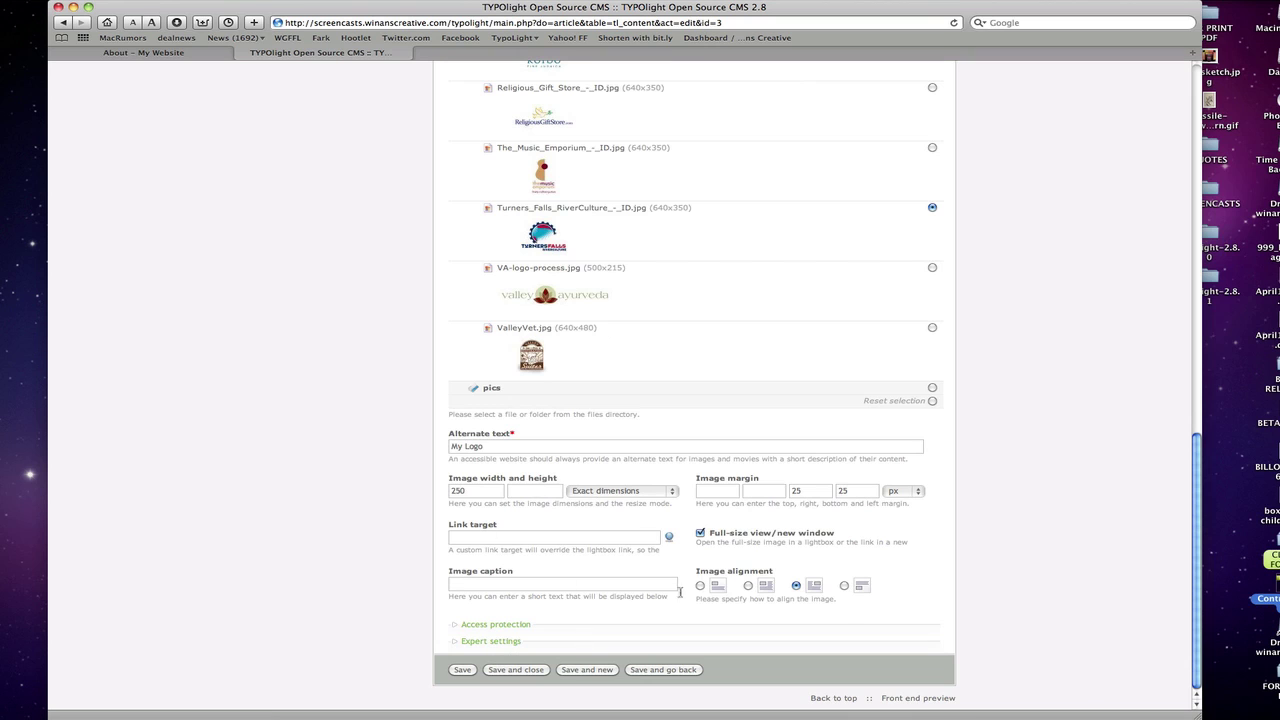
Save the image settings and verify the right-floated logo and its lightbox on the live About page
click(462, 669)
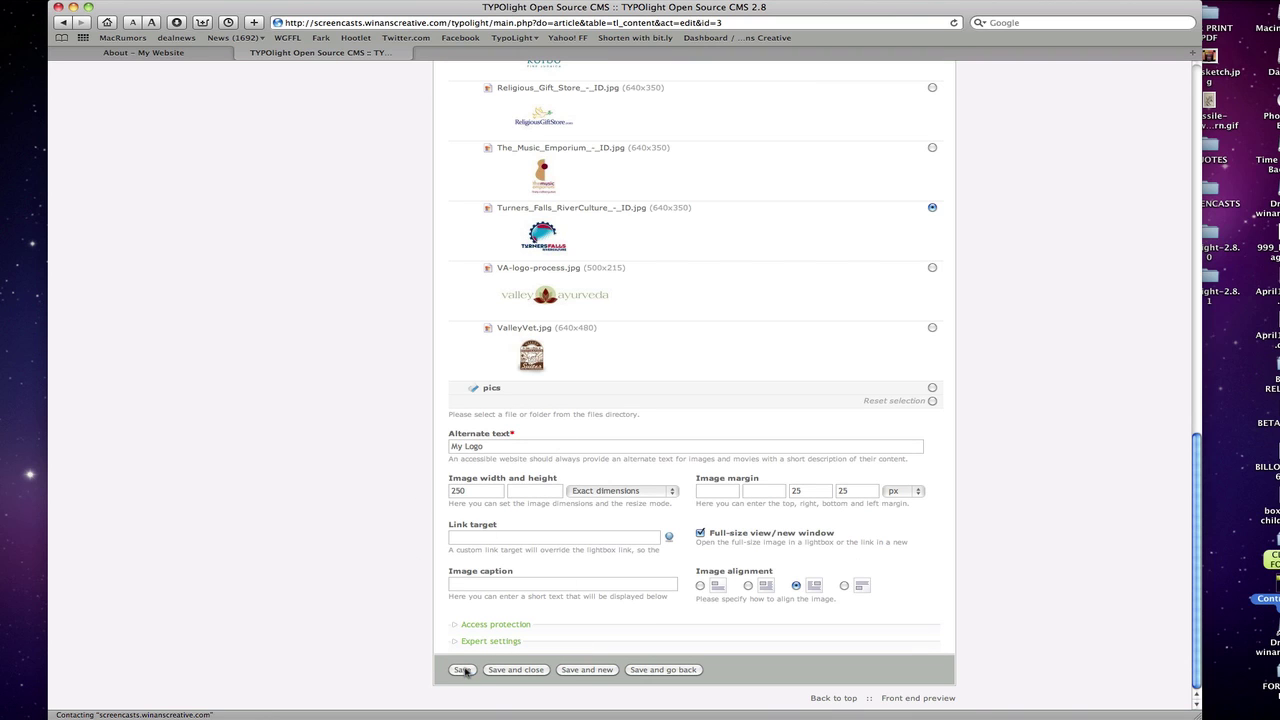
click(135, 54)
click(955, 23)
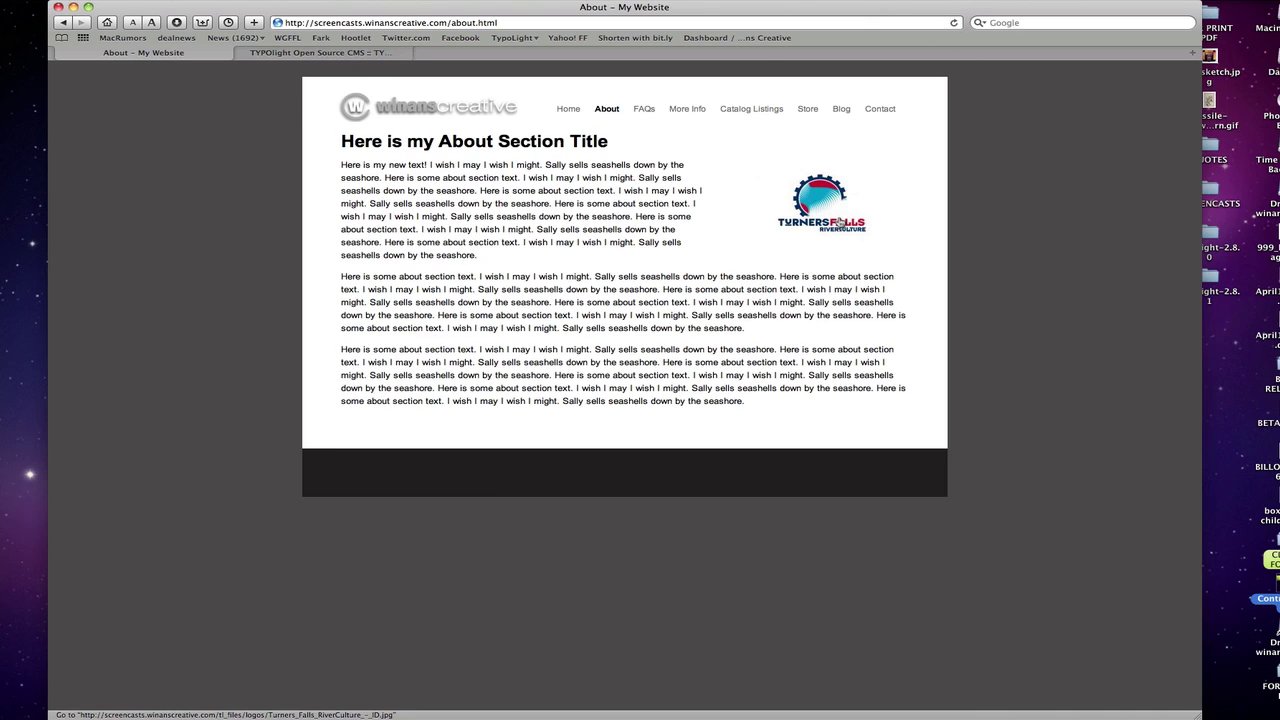
click(821, 205)
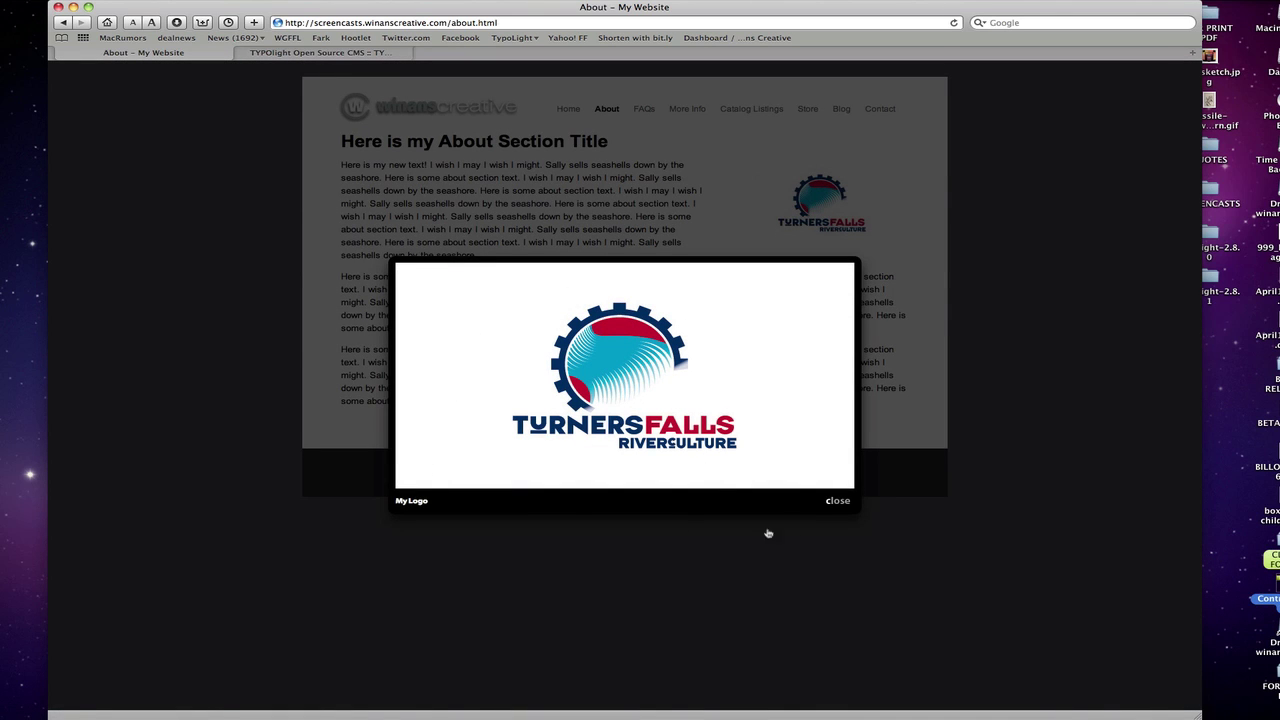
click(829, 502)
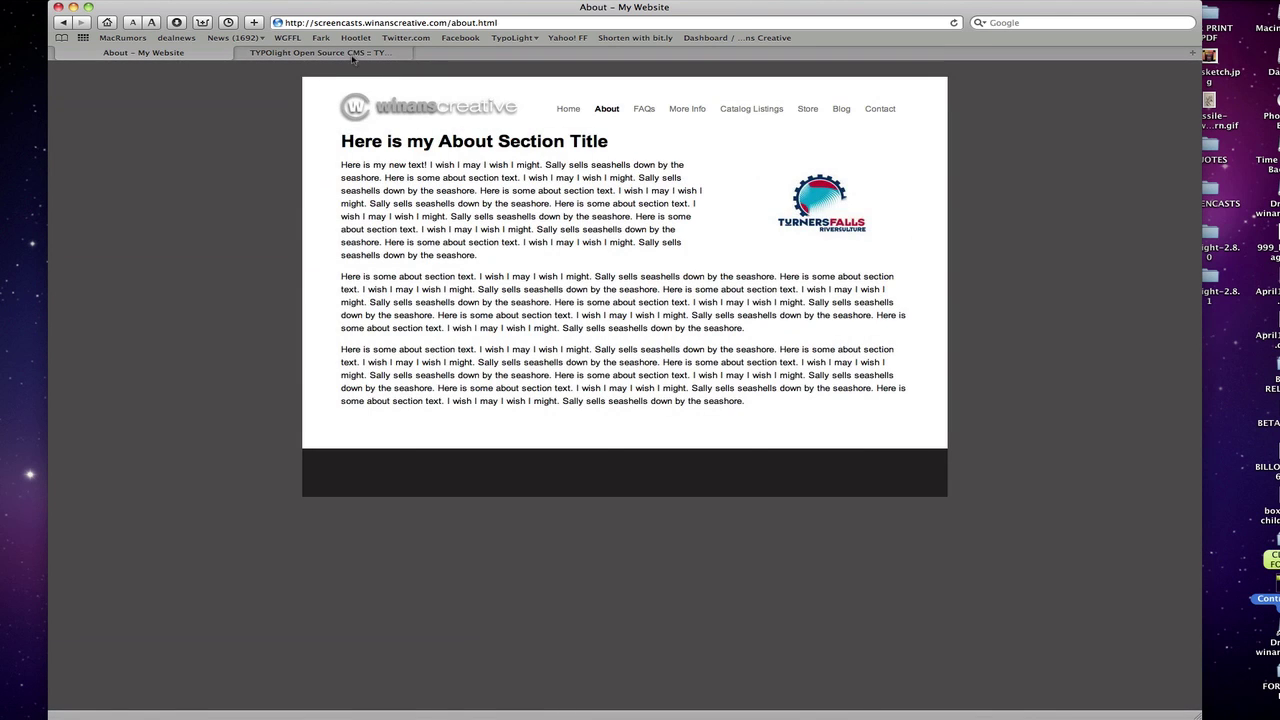
click(352, 55)
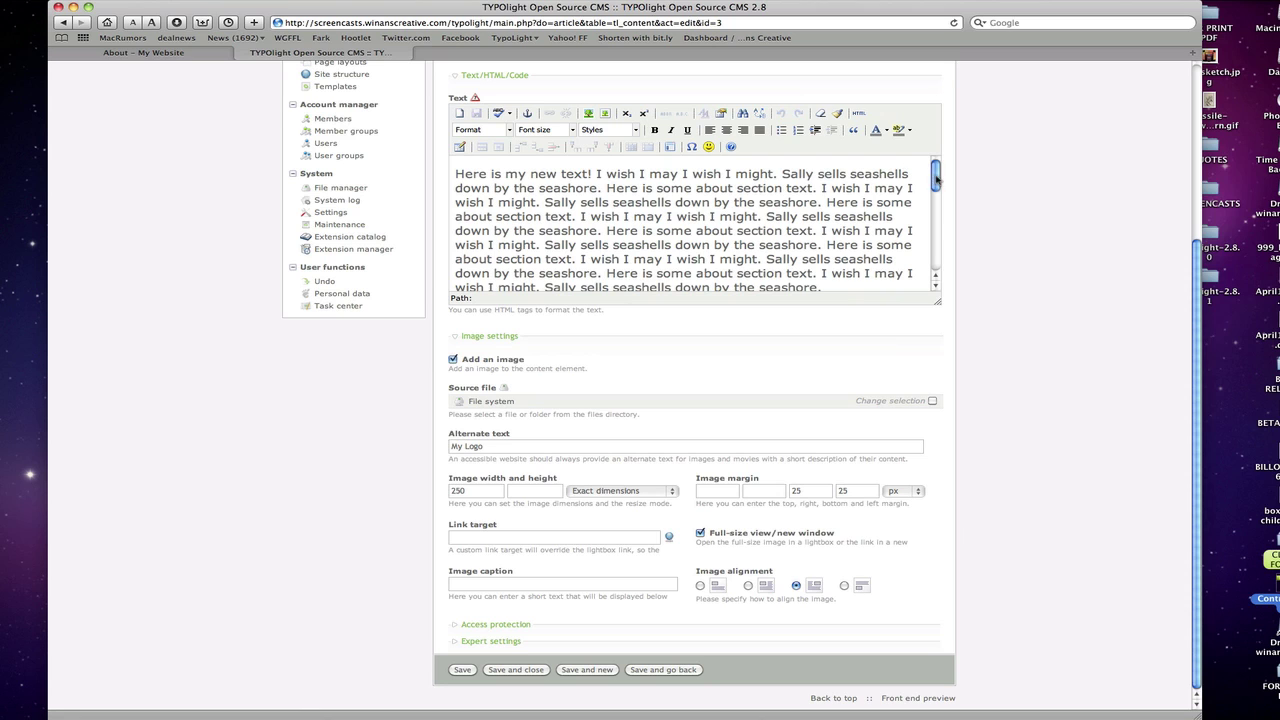
Make the word 'text!' subscript, then remove the subscript again via the Path bar
scroll(900, 300, up, 3)
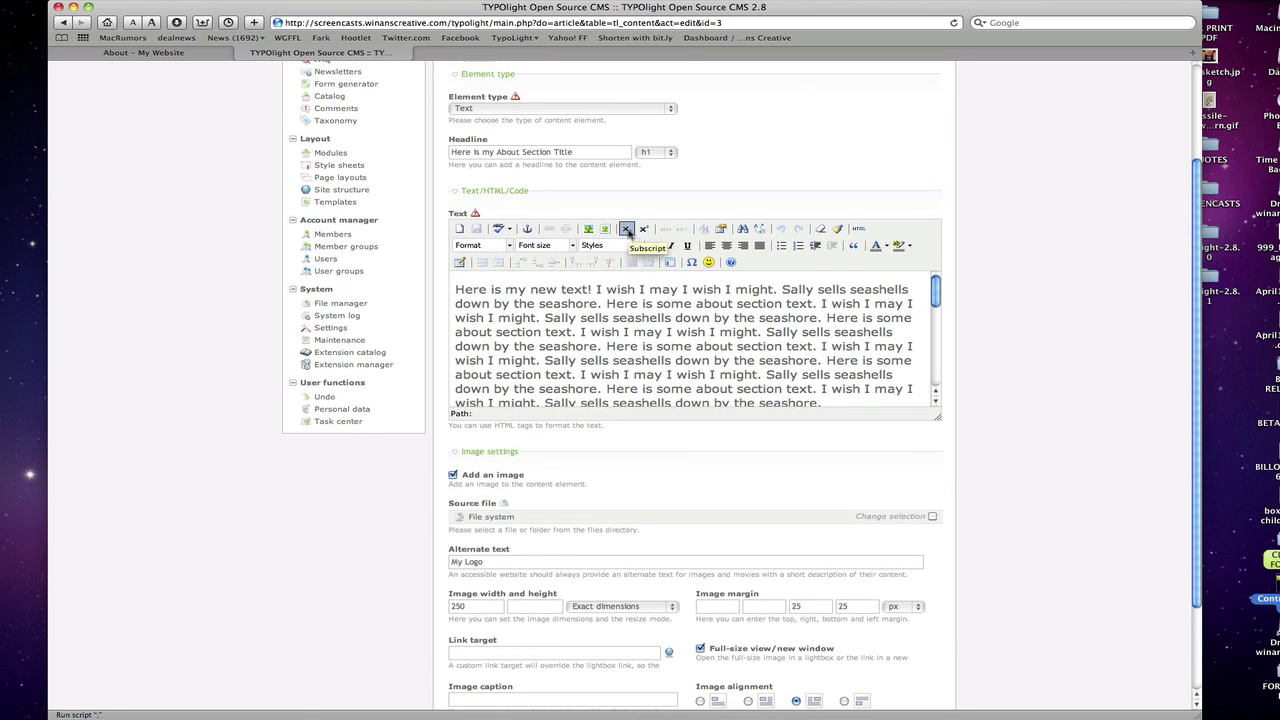
drag(597, 289, 561, 289)
click(626, 229)
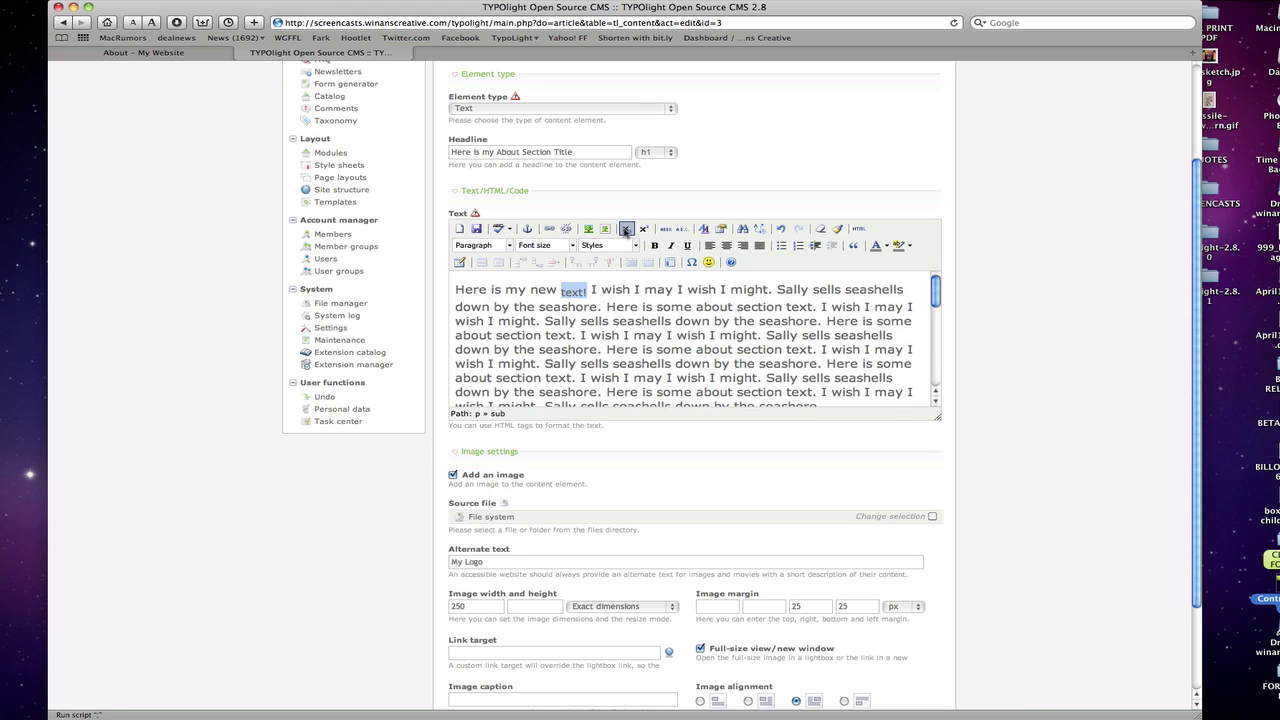
click(587, 292)
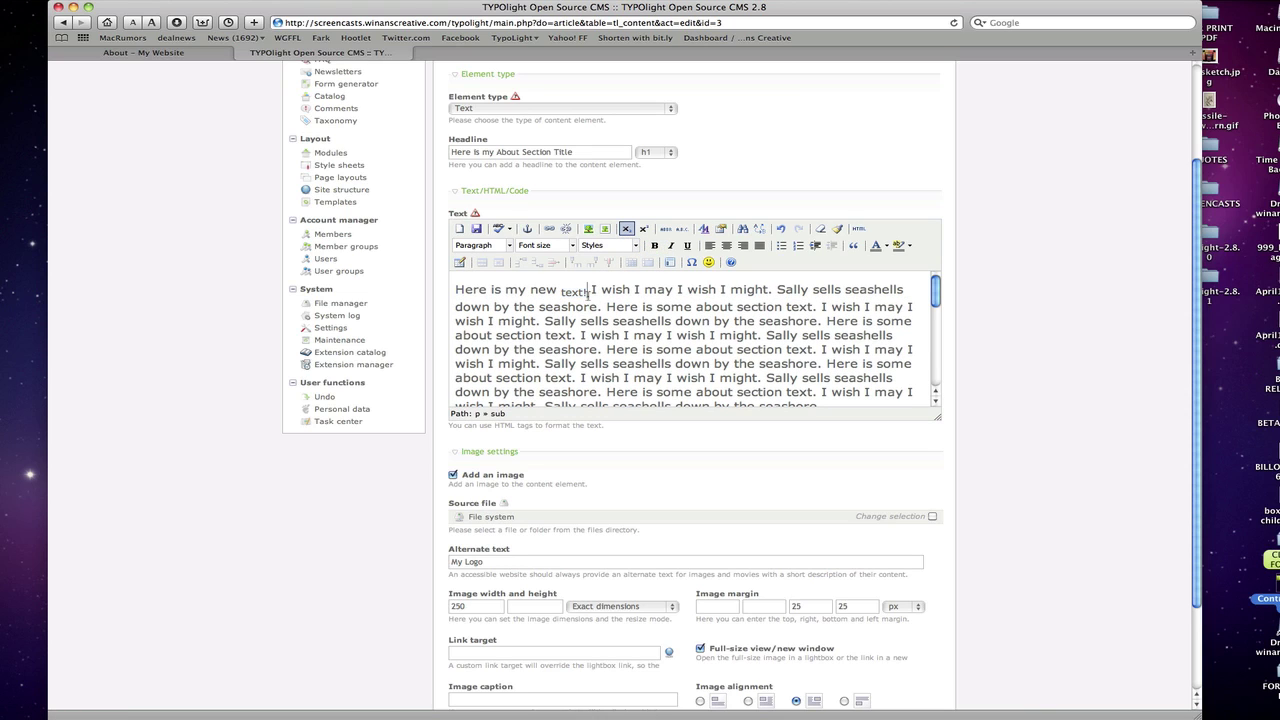
click(498, 413)
click(626, 228)
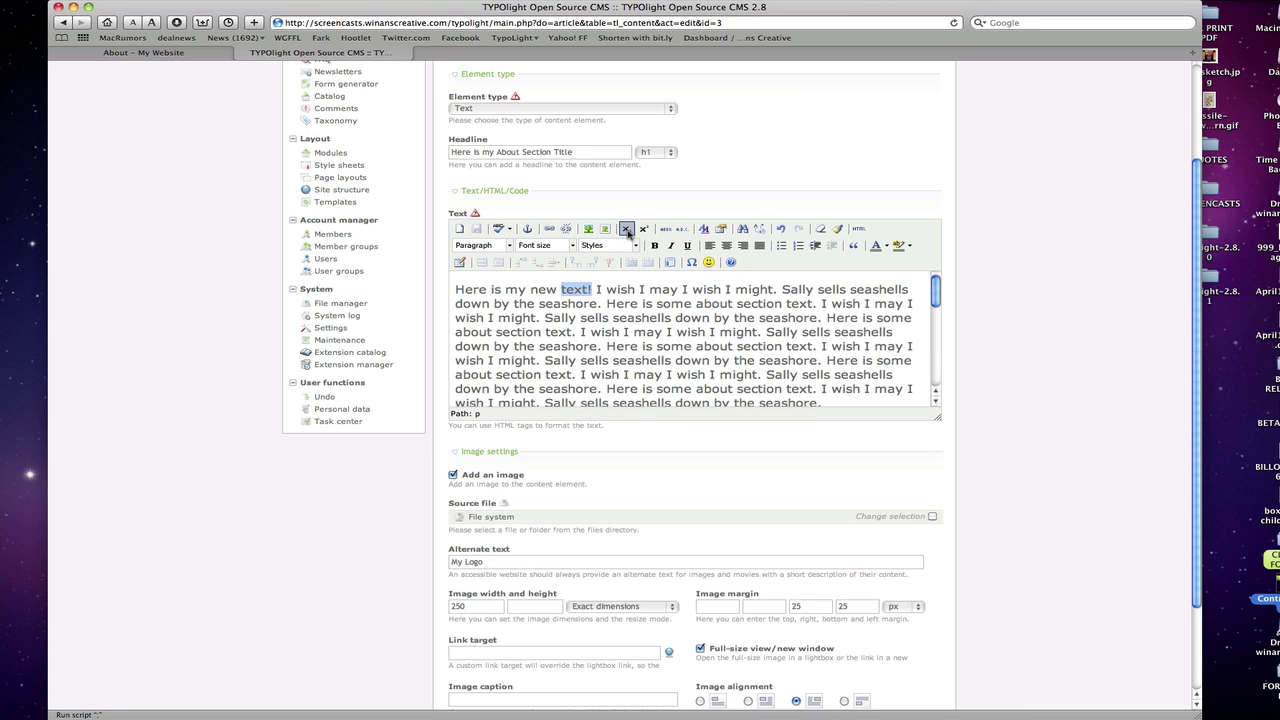
click(621, 290)
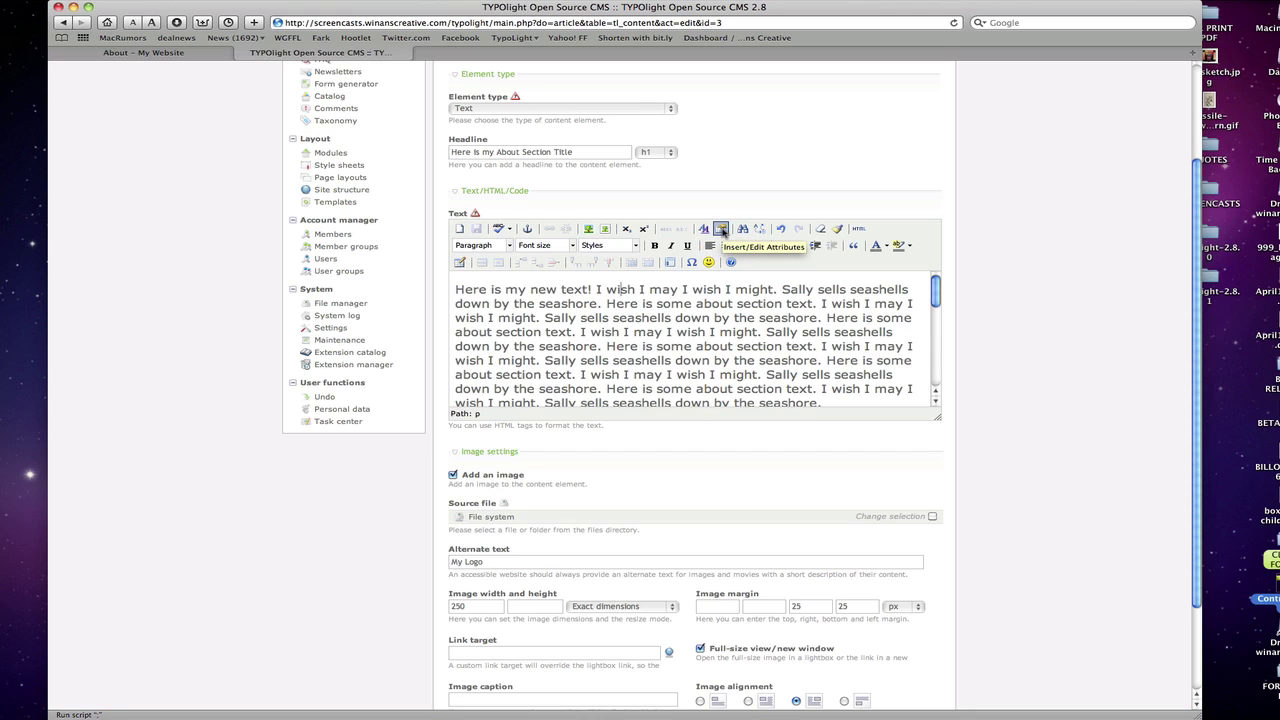
Select the sentence 'Here is my new text!' and undo the recent formatting with Cmd+Z
drag(595, 292, 453, 290)
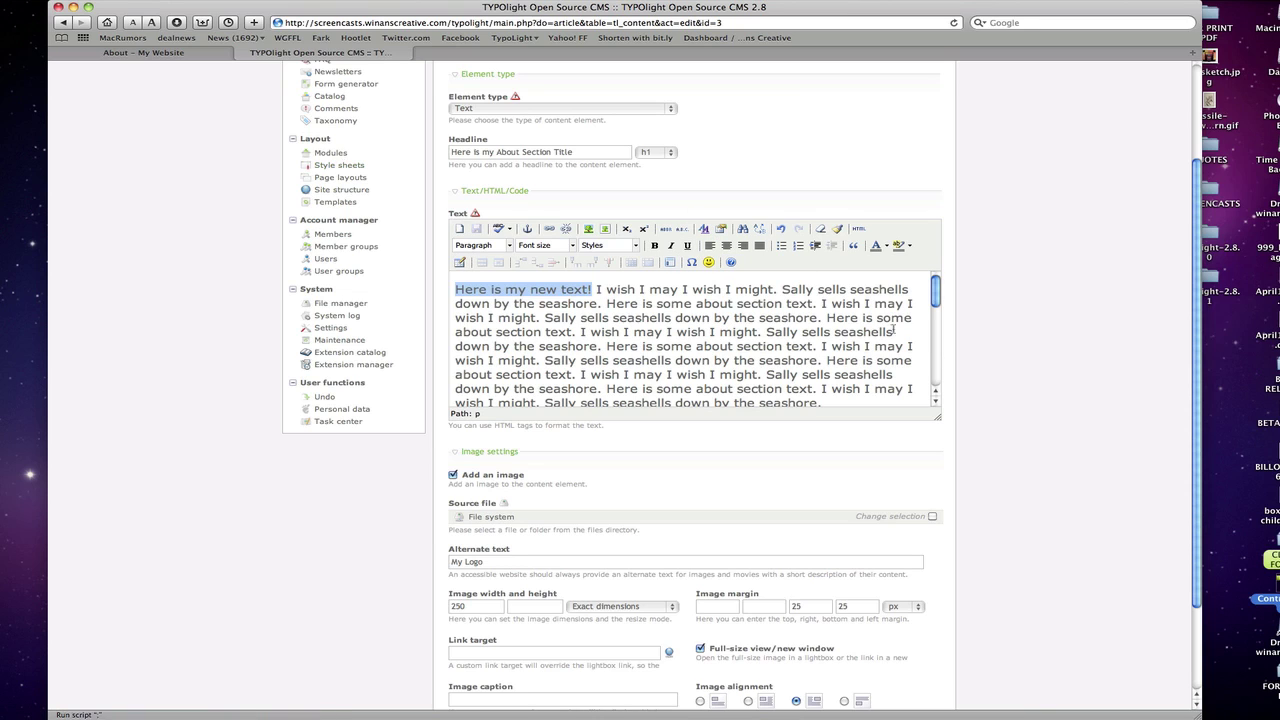
click(722, 292)
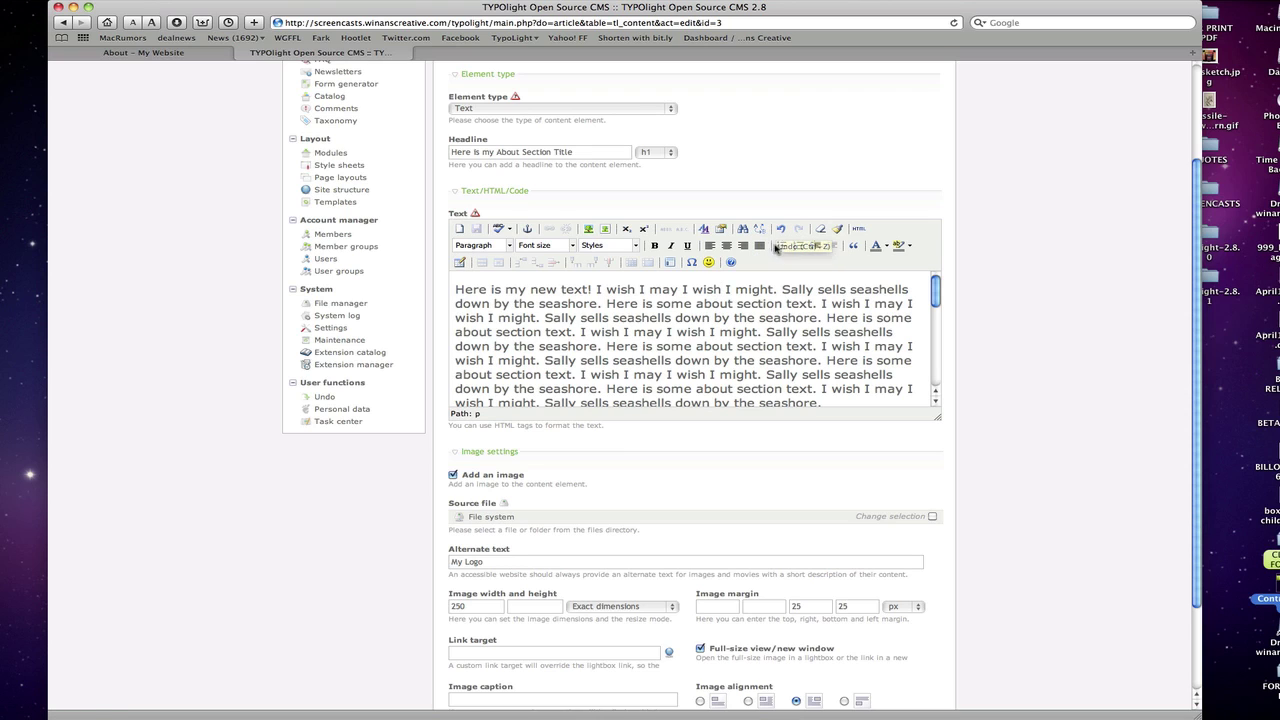
key(super+z)
key(super+z)
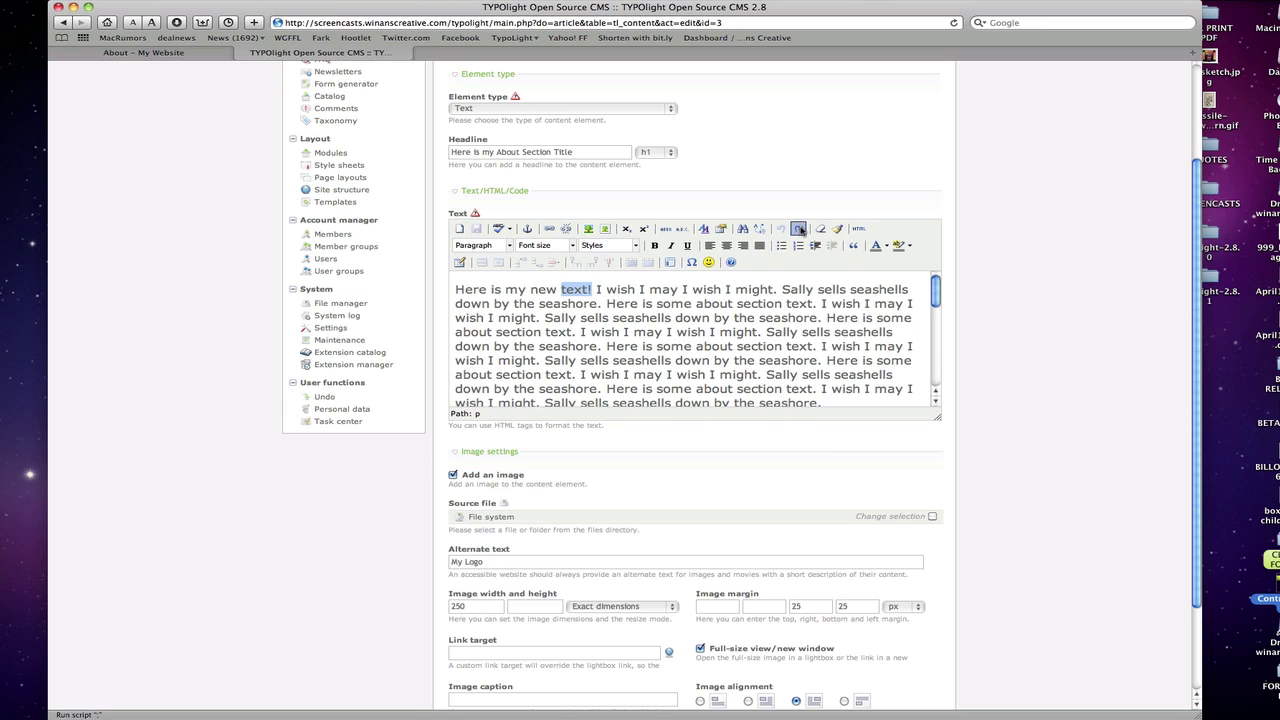
click(800, 229)
click(800, 229)
click(820, 229)
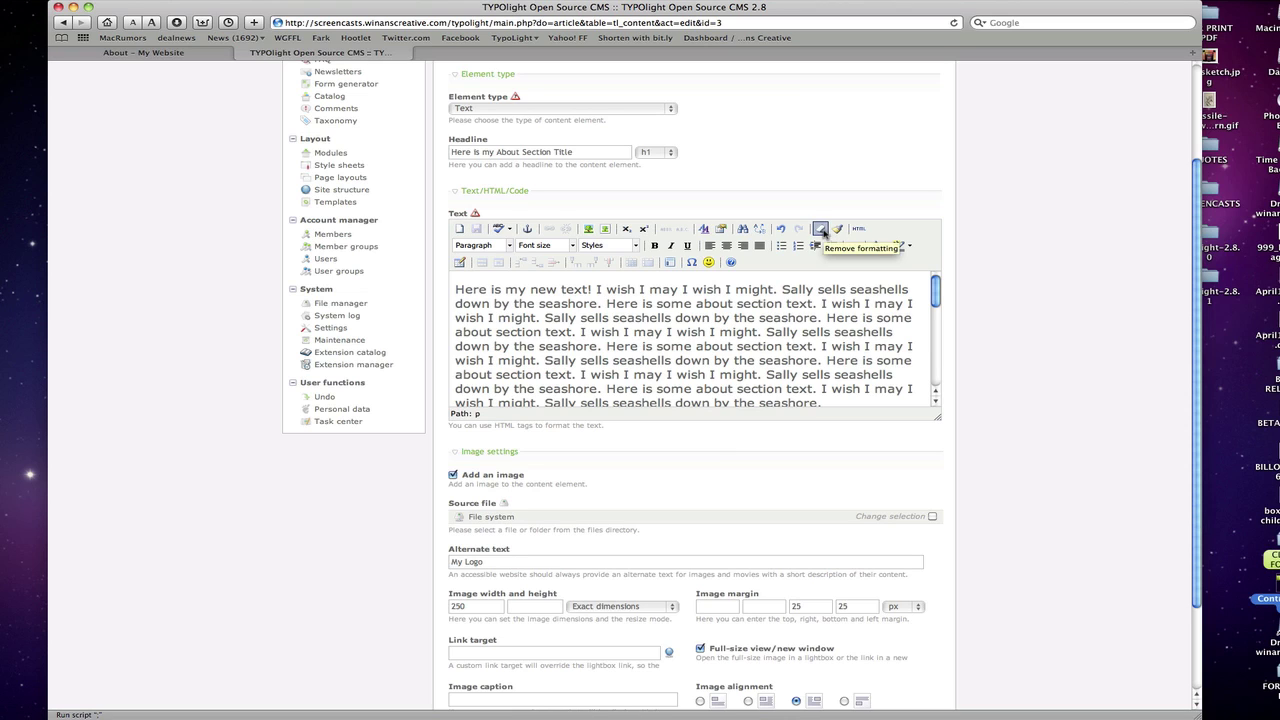
click(837, 229)
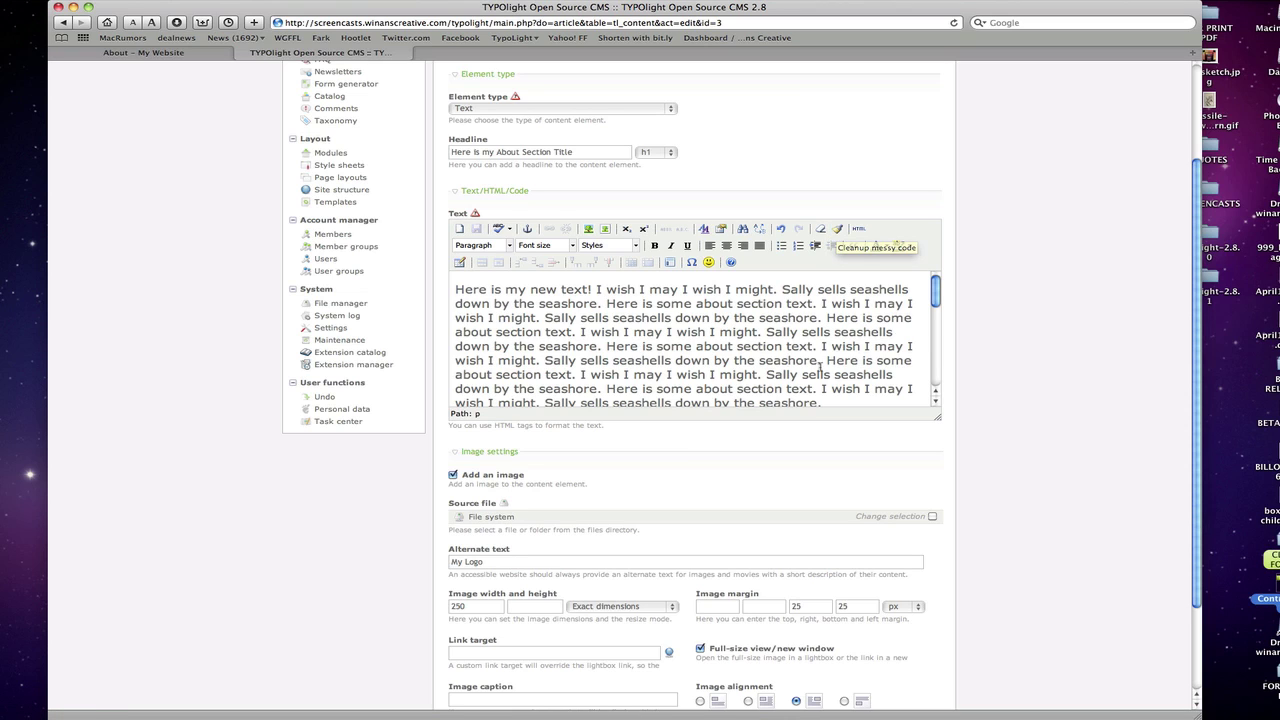
drag(938, 322, 936, 278)
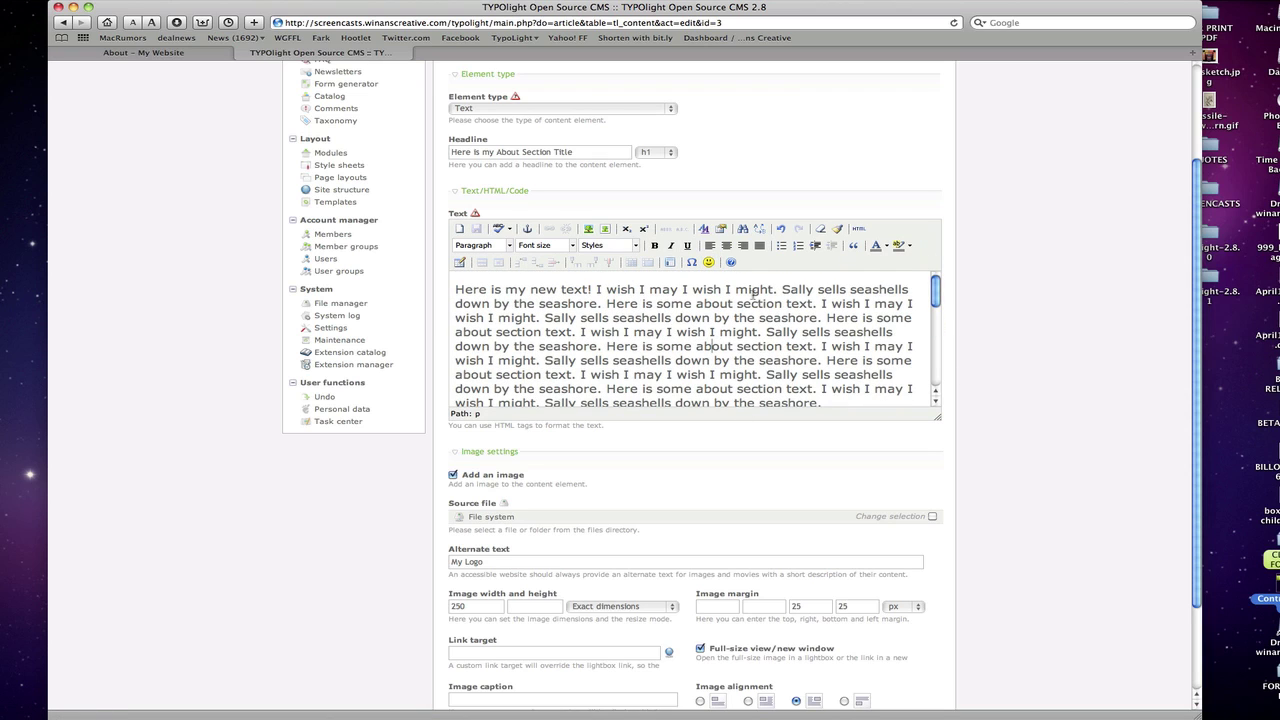
mouse_move(748, 712)
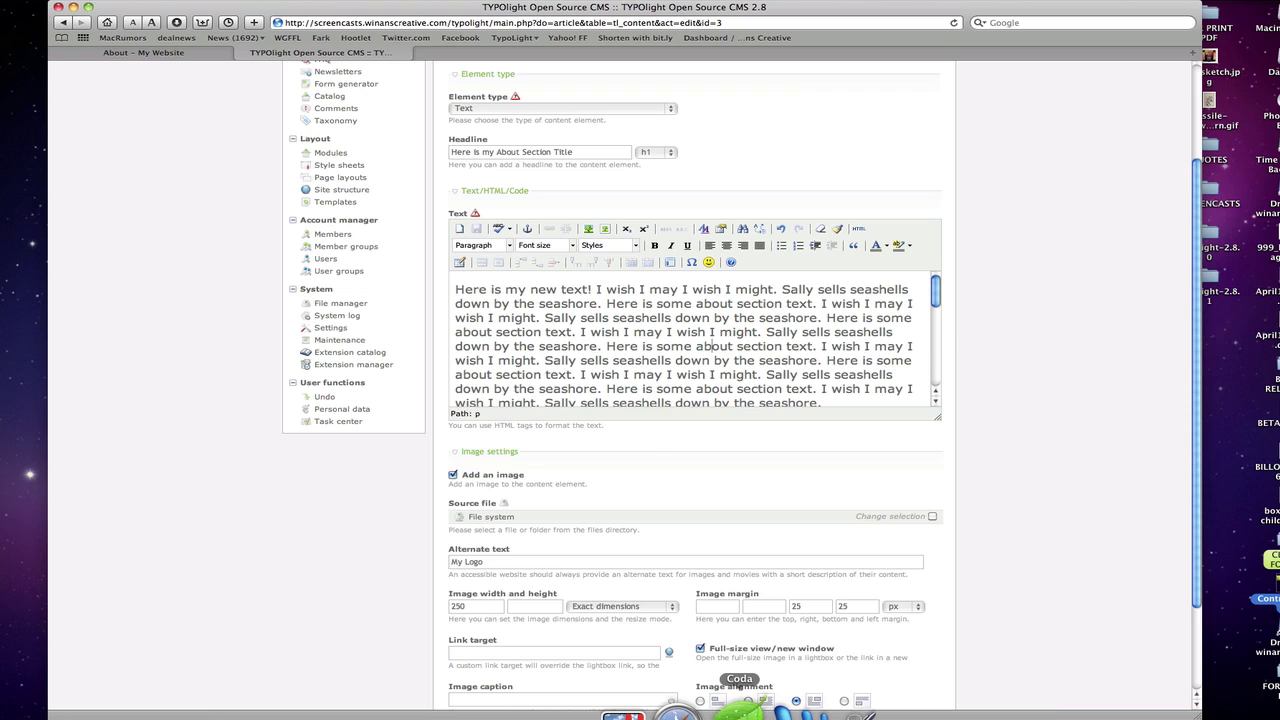
In Coda, open the WC - SCREENCASTS site's remote files and expand system > config
click(740, 712)
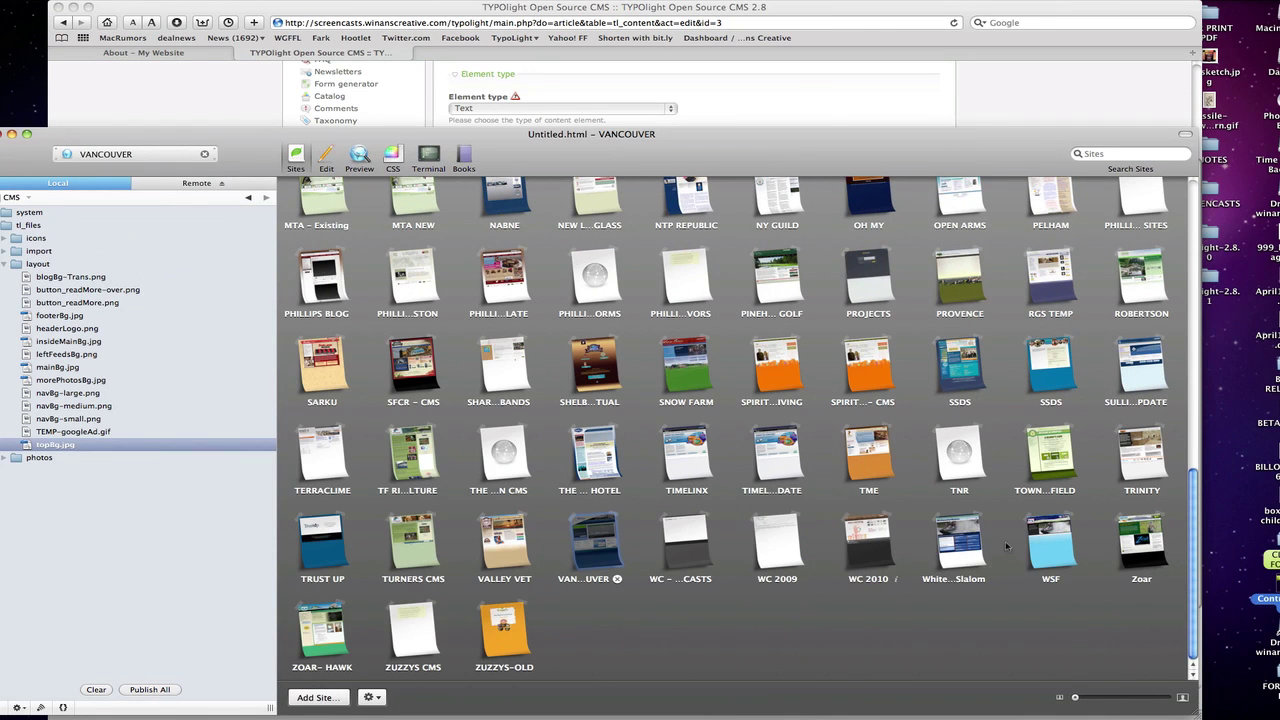
double_click(690, 546)
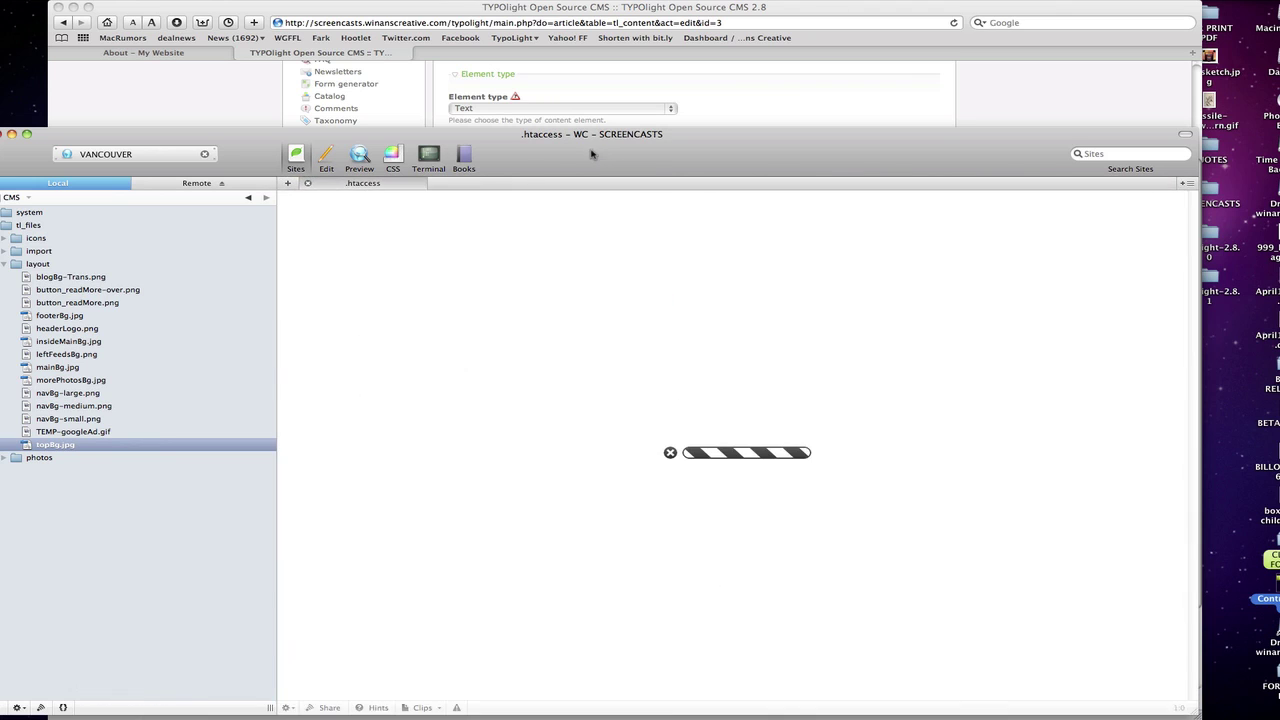
mouse_move(591, 153)
mouse_down()
mouse_move(598, 440)
mouse_move(609, 148)
mouse_up()
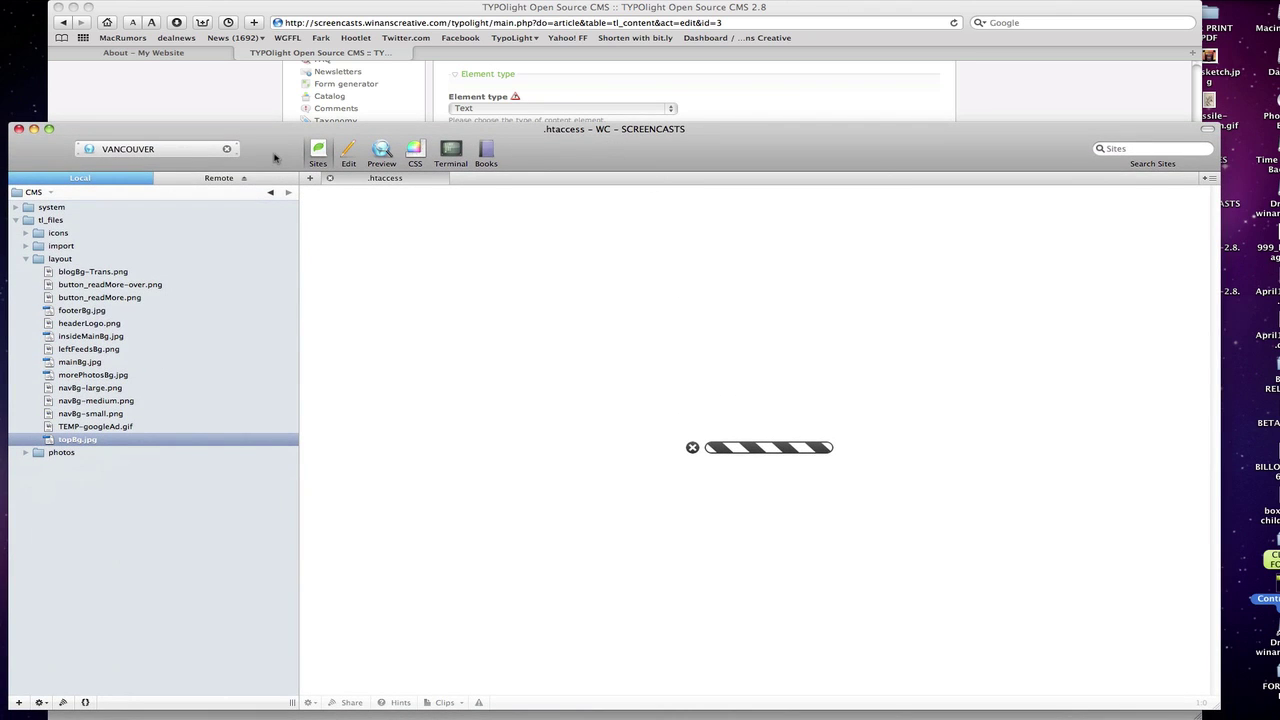
click(204, 183)
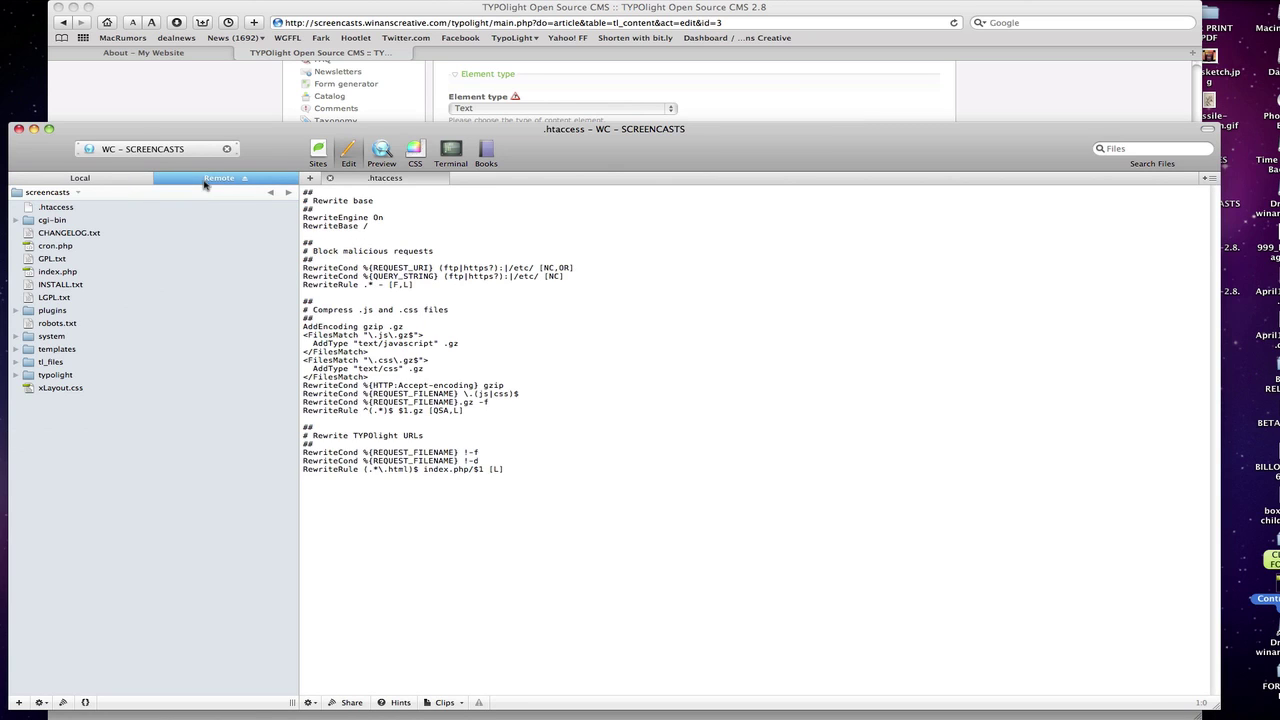
double_click(36, 337)
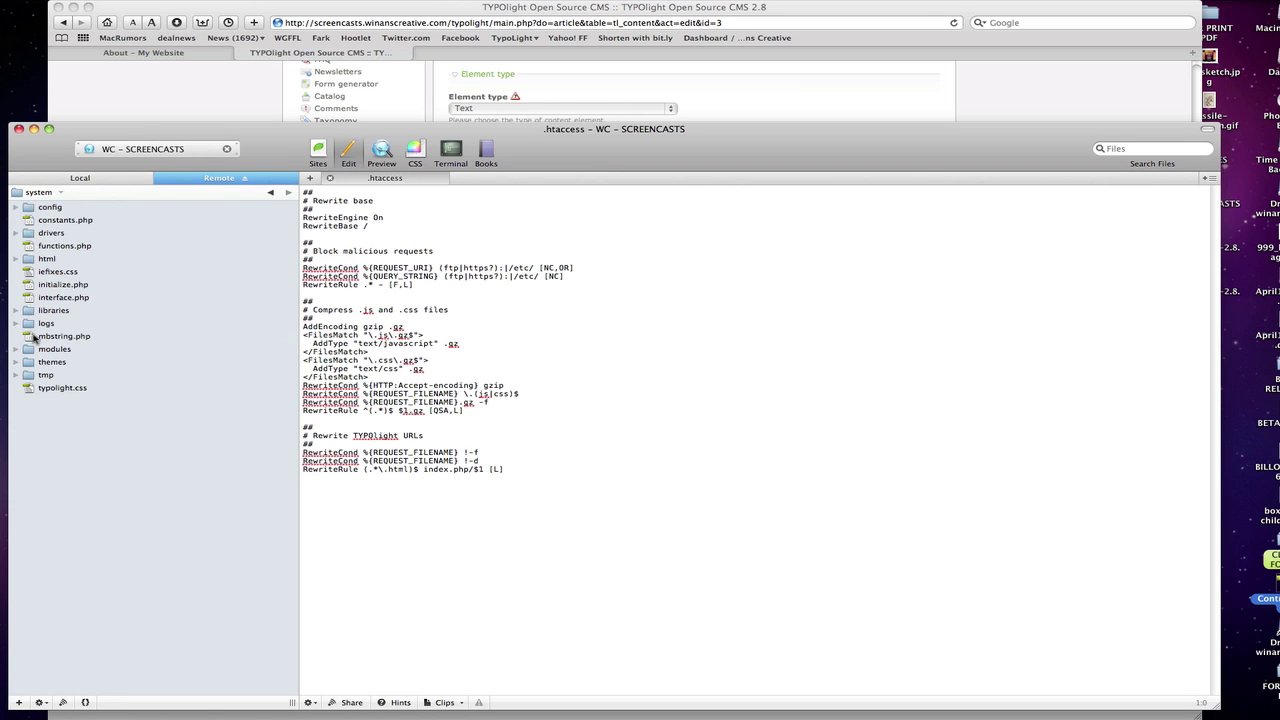
click(15, 208)
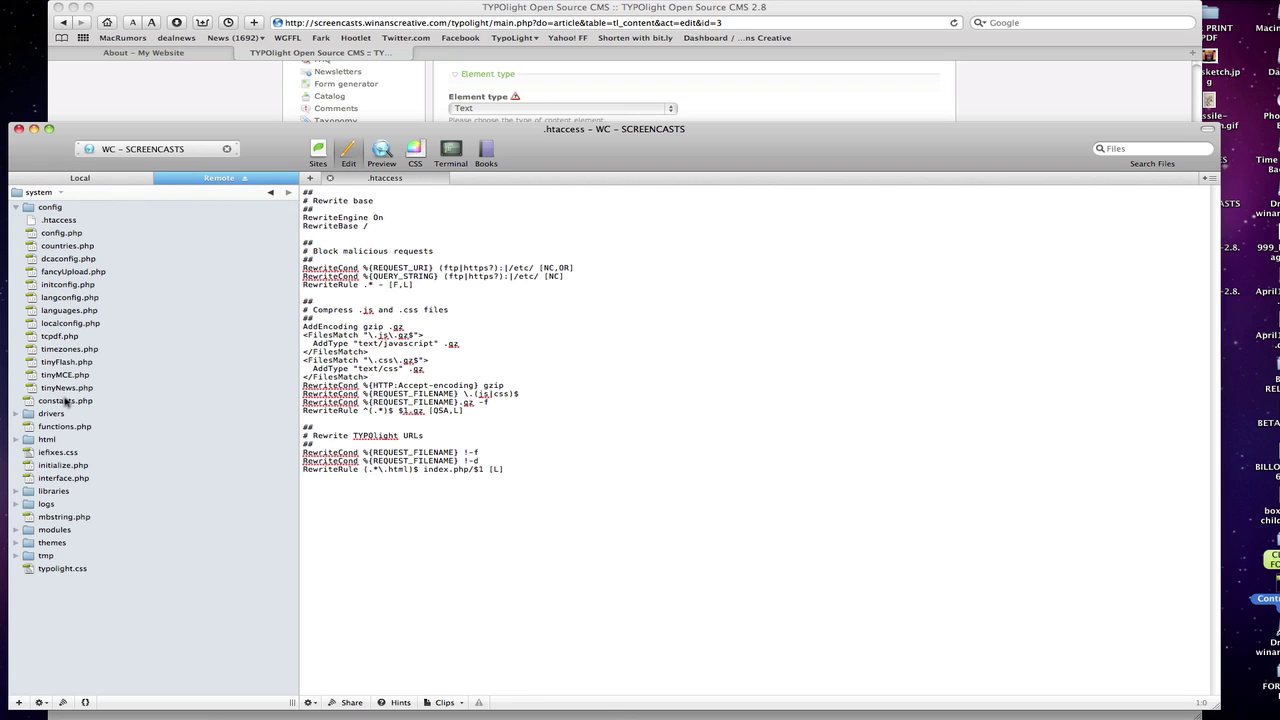
drag(276, 148, 320, 141)
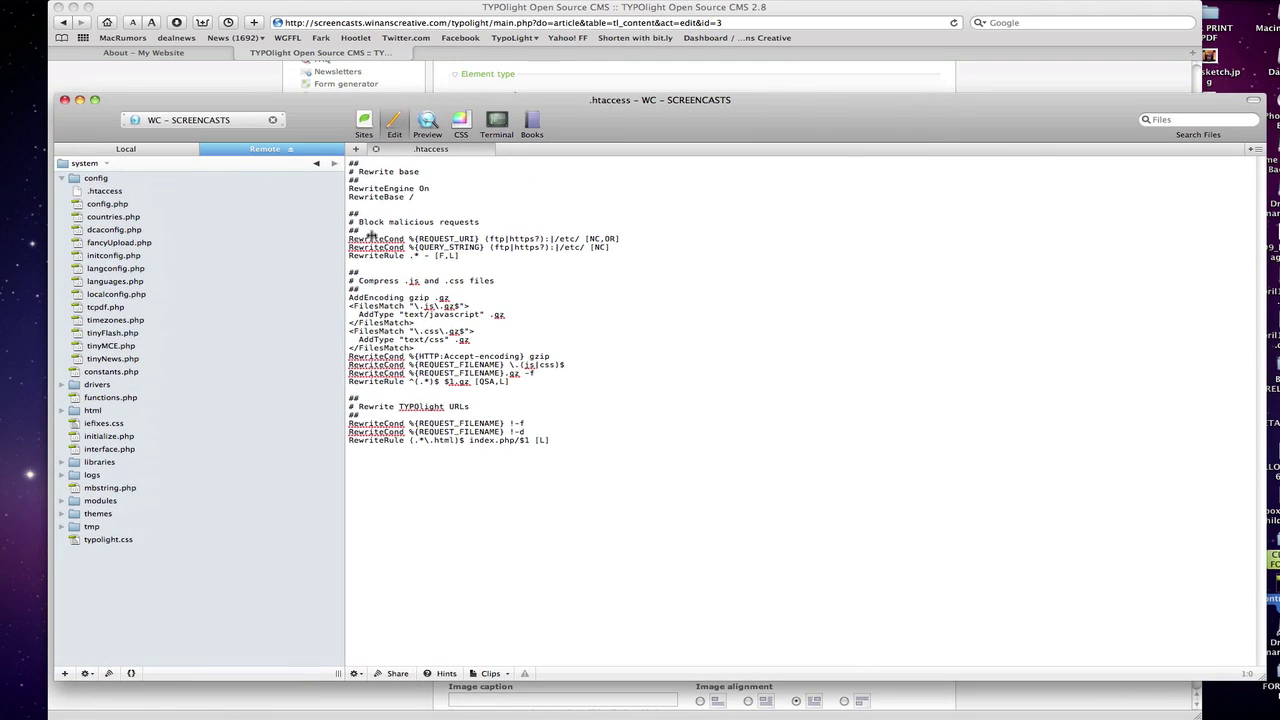
Open tinyMCE.php, scroll to its toolbar button lists, and return to the TYPOlight page
click(106, 347)
drag(650, 153, 609, 146)
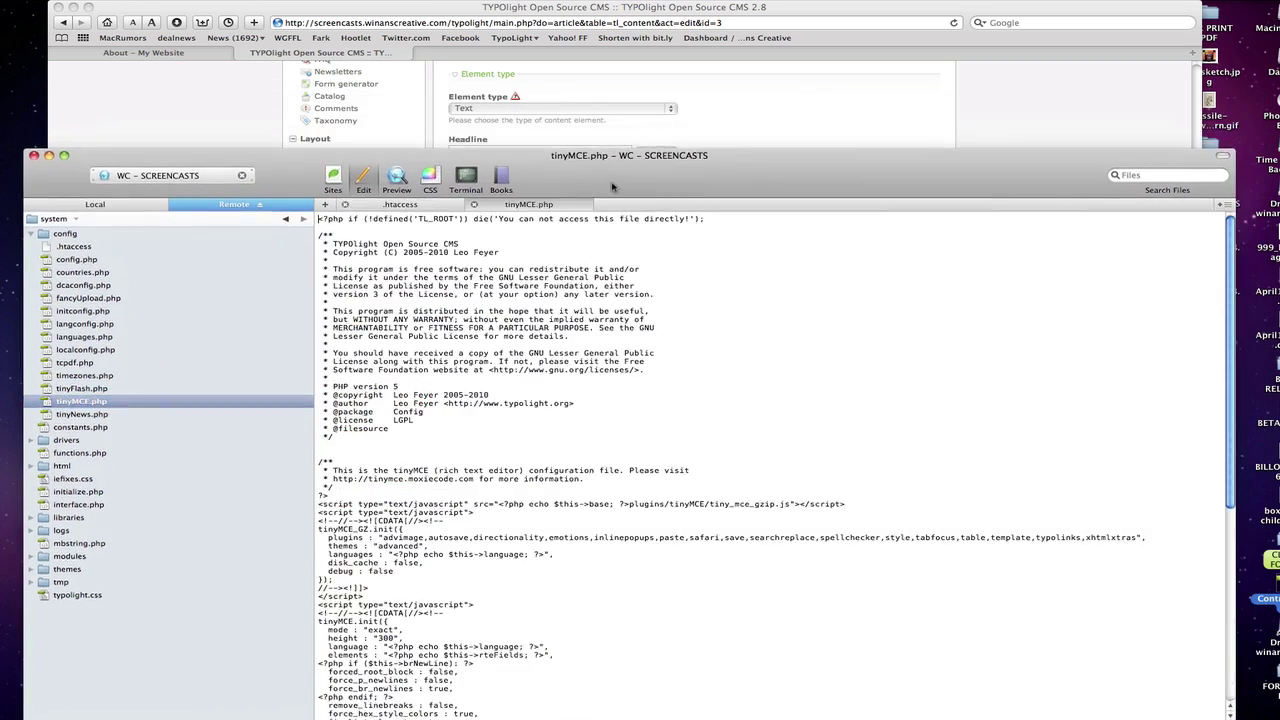
scroll(635, 452, down, 5)
scroll(635, 452, down, 4)
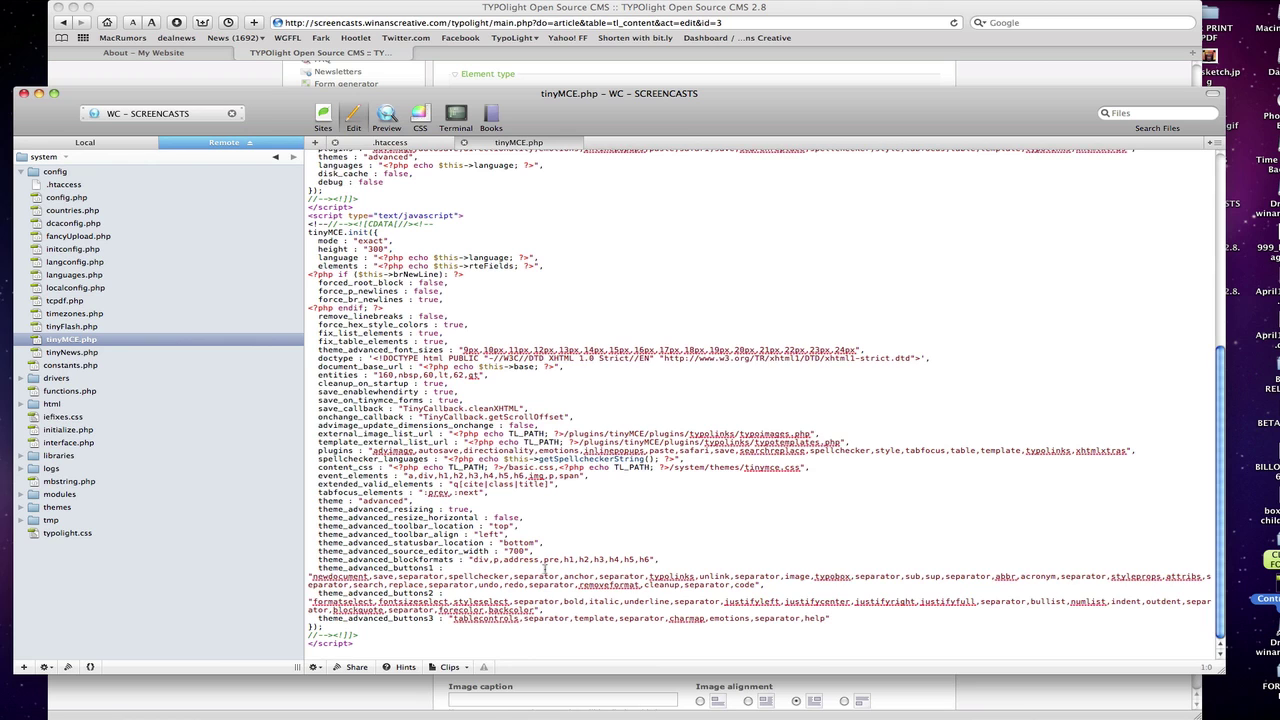
drag(692, 98, 680, 168)
click(700, 130)
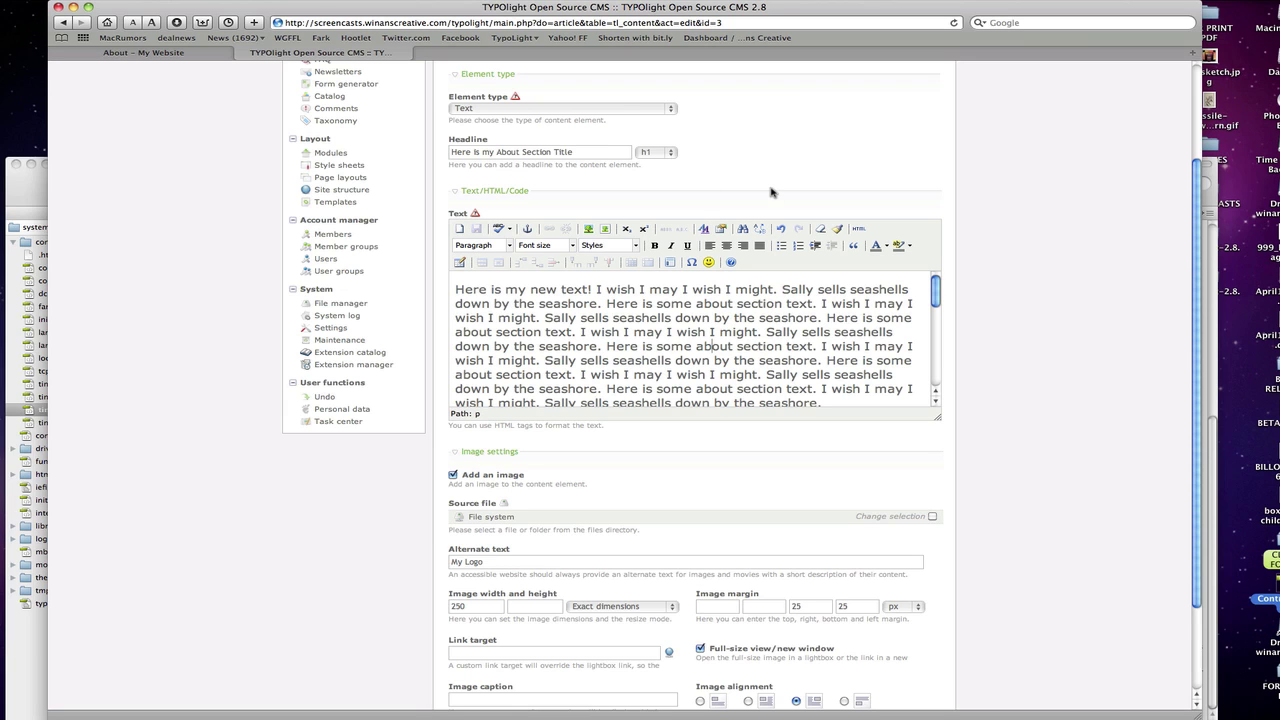
In a new tab, open the TinyMCE:Plugins/paste bookmark and select its pastetext,pasteword,selectall button list
double_click(667, 55)
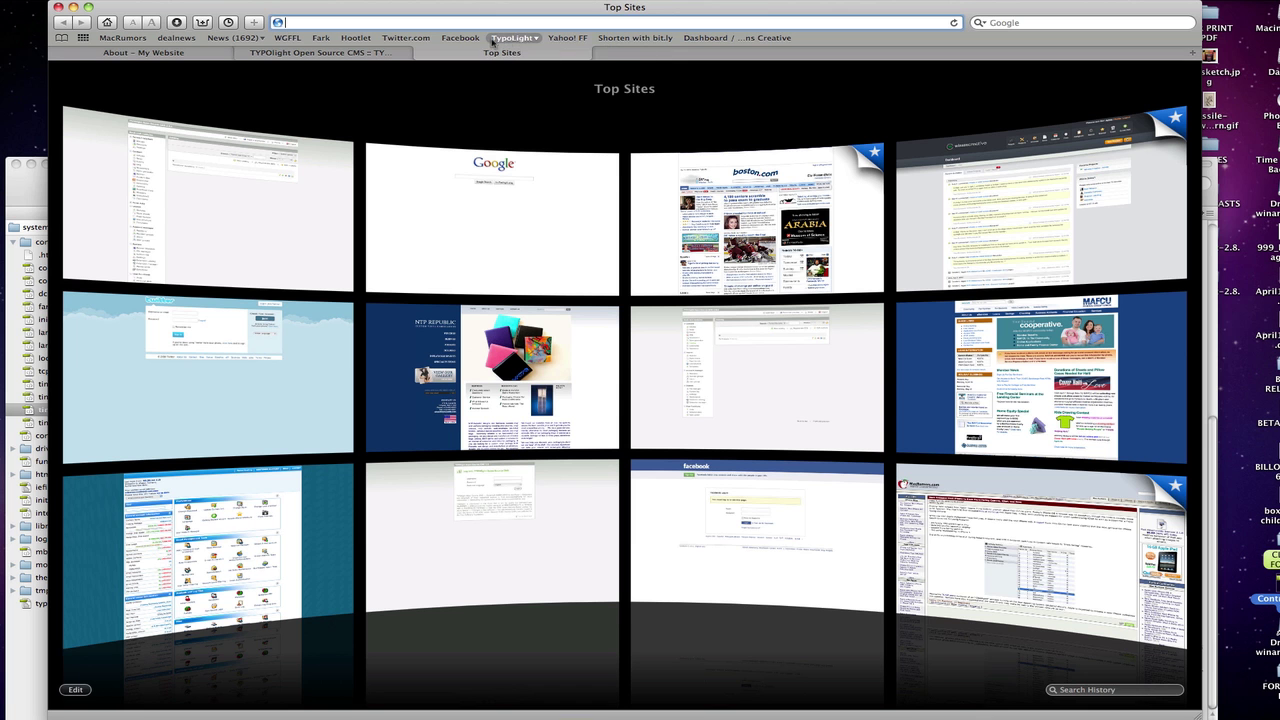
click(512, 37)
click(512, 53)
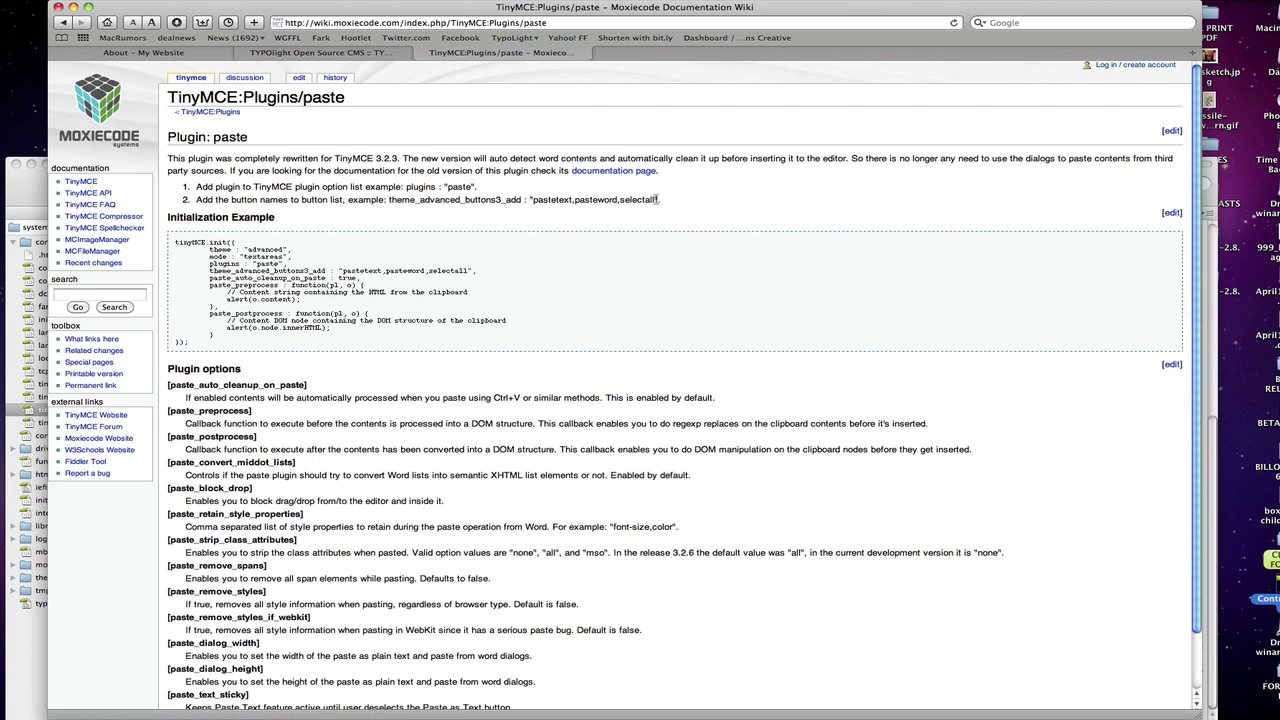
drag(657, 200, 541, 201)
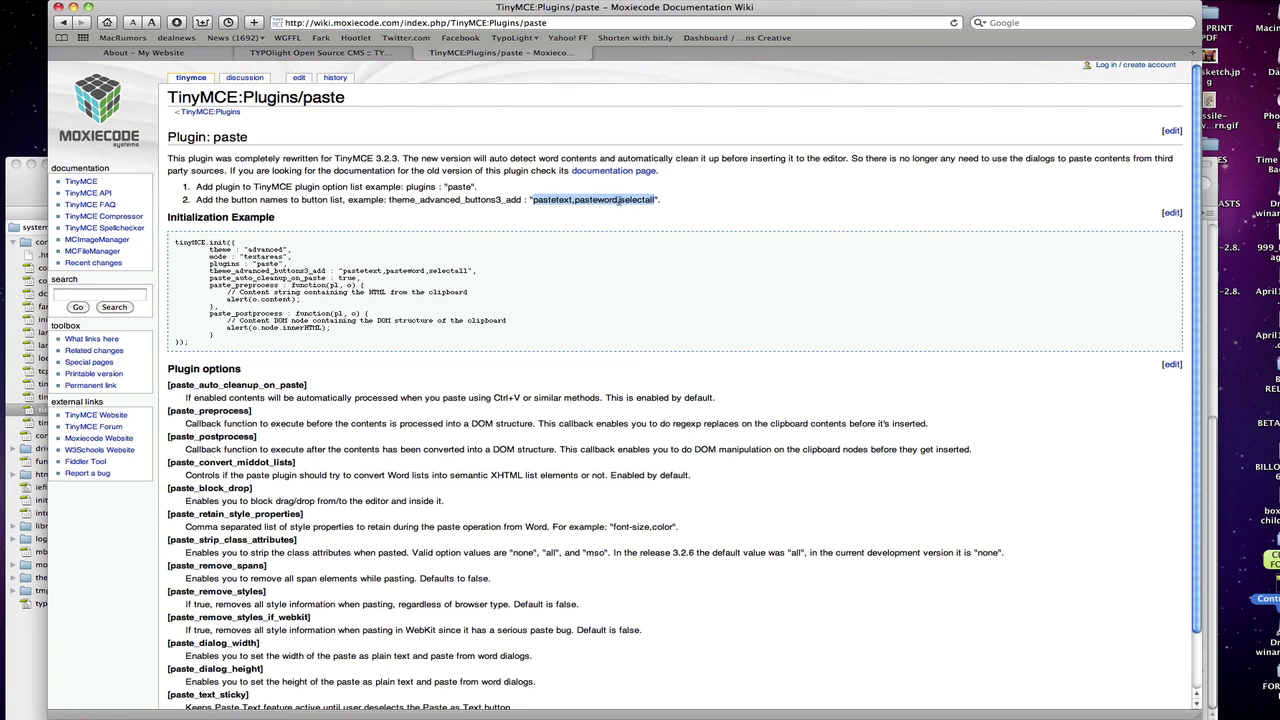
Append ',pastetext,pasteword,selectall' after help on tinyMCE.php's theme_advanced_buttons3 line
click(32, 192)
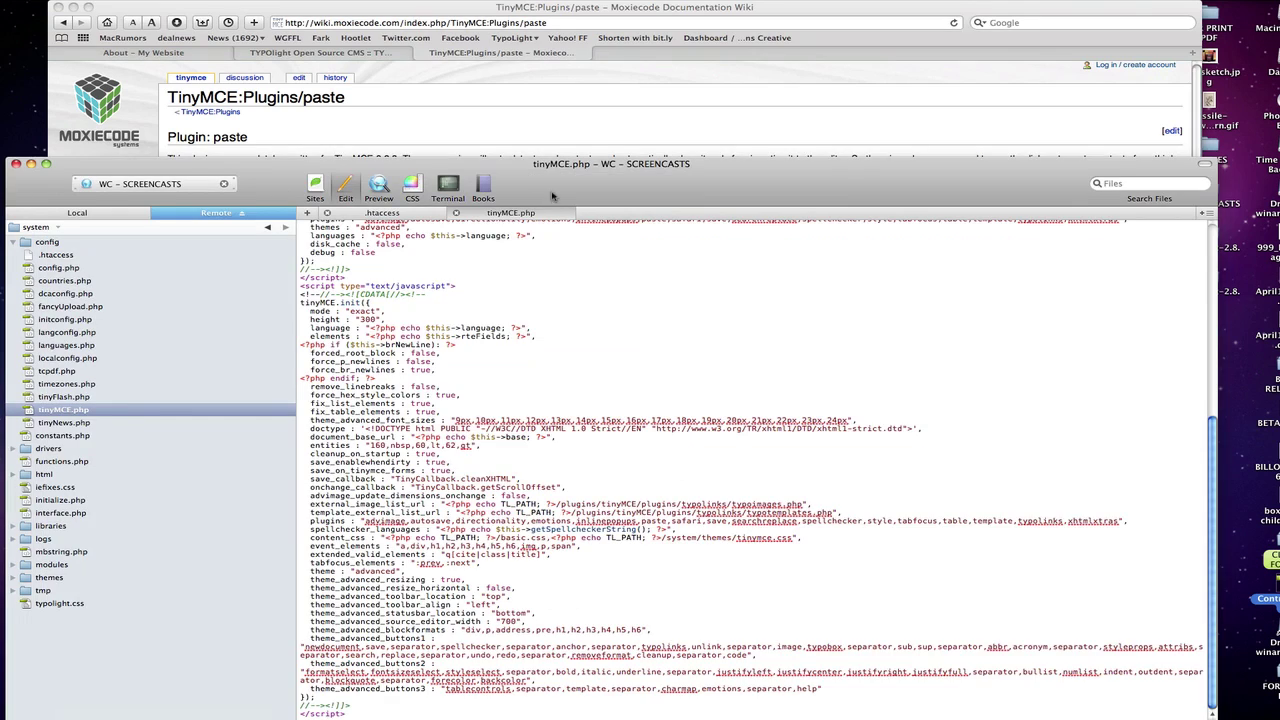
drag(552, 196, 544, 141)
click(808, 636)
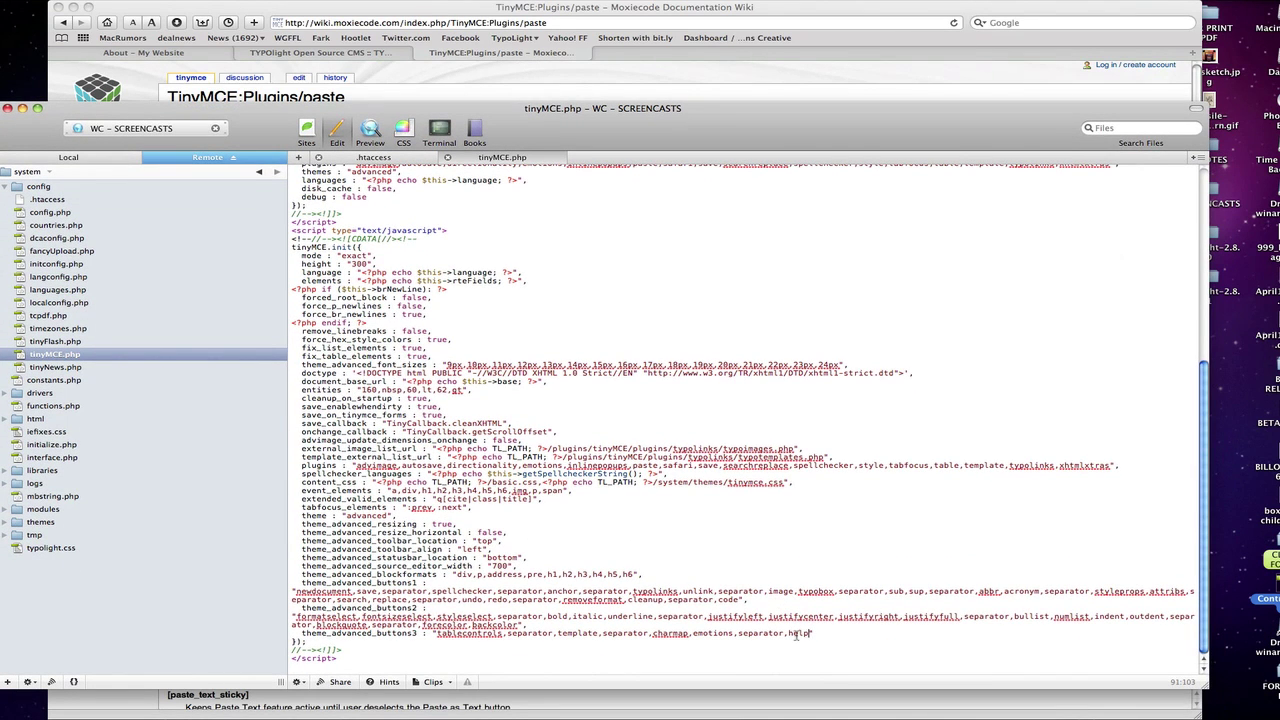
text(,pastetext,pasteword,selectall)
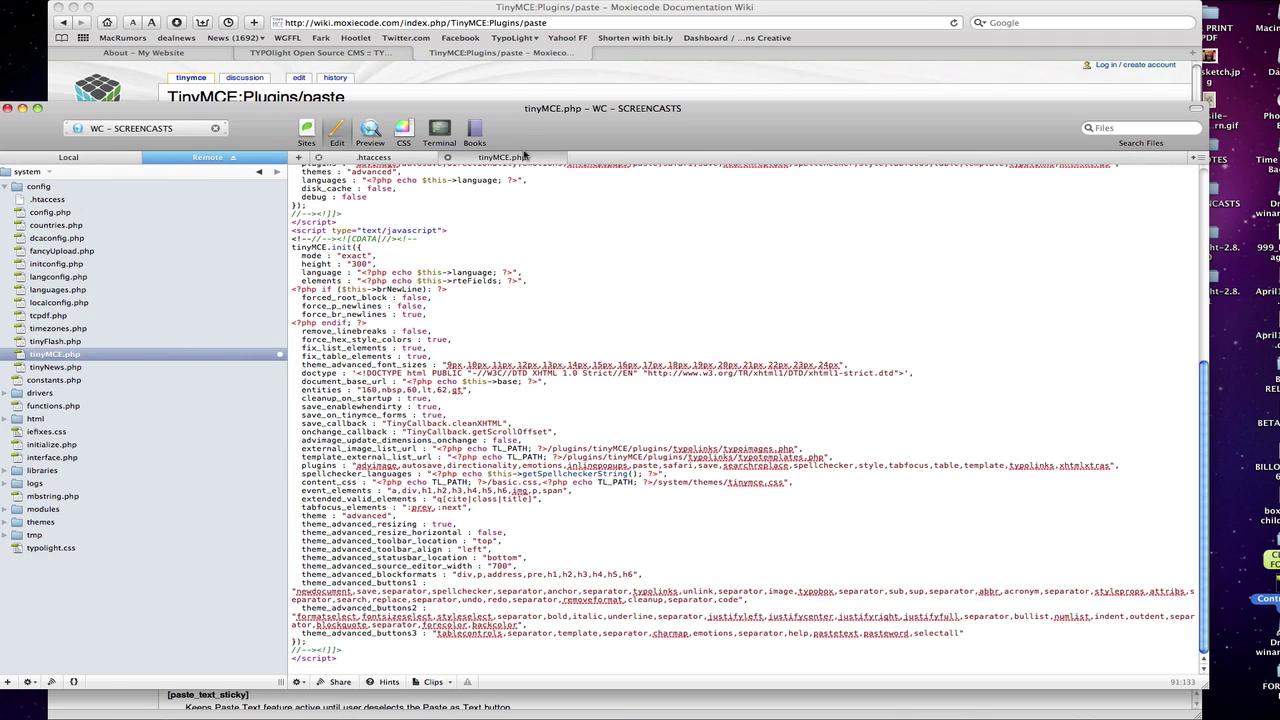
click(550, 90)
Reload the TYPOlight editor and try the new Select All and Paste from Word tools
click(322, 52)
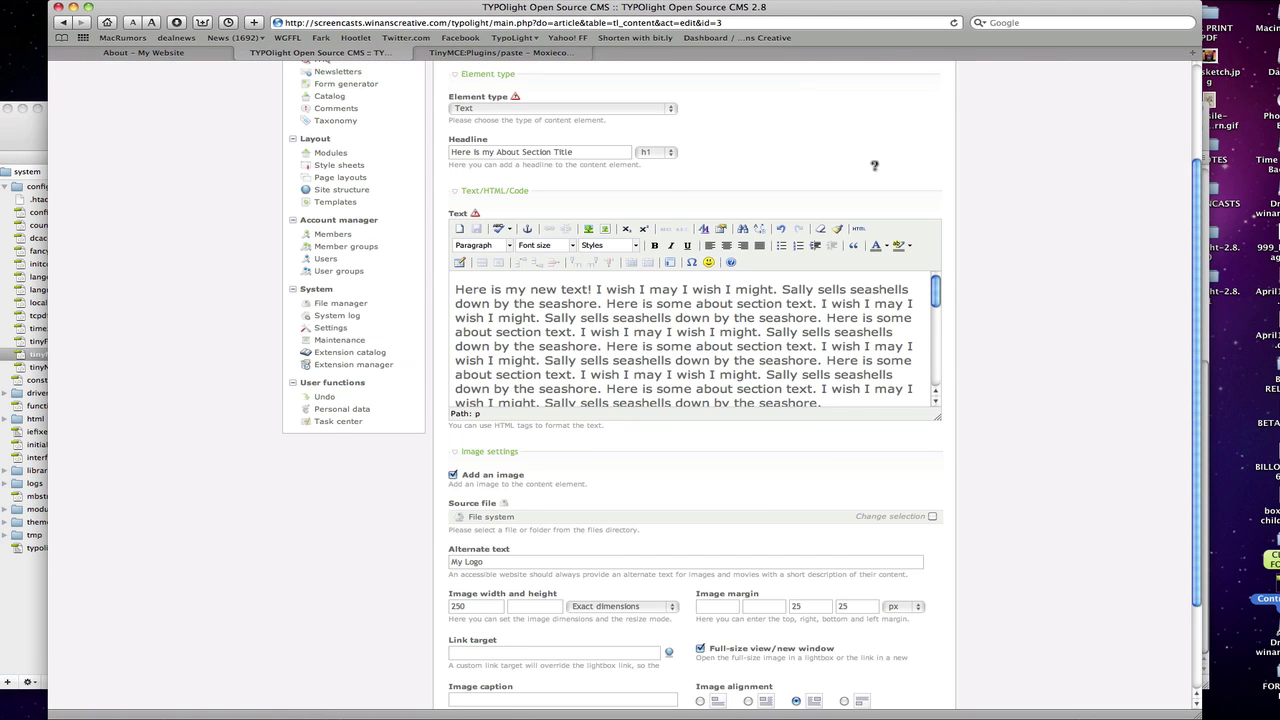
click(953, 22)
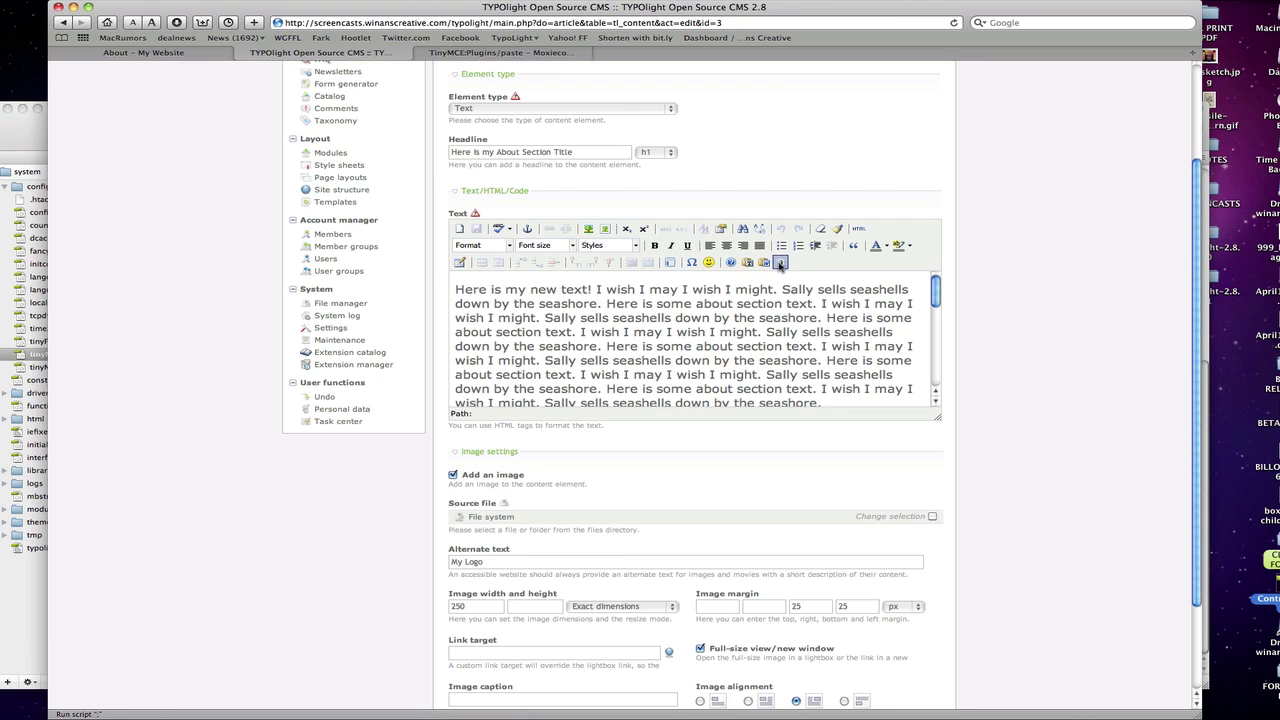
click(780, 262)
scroll(940, 316, down, 5)
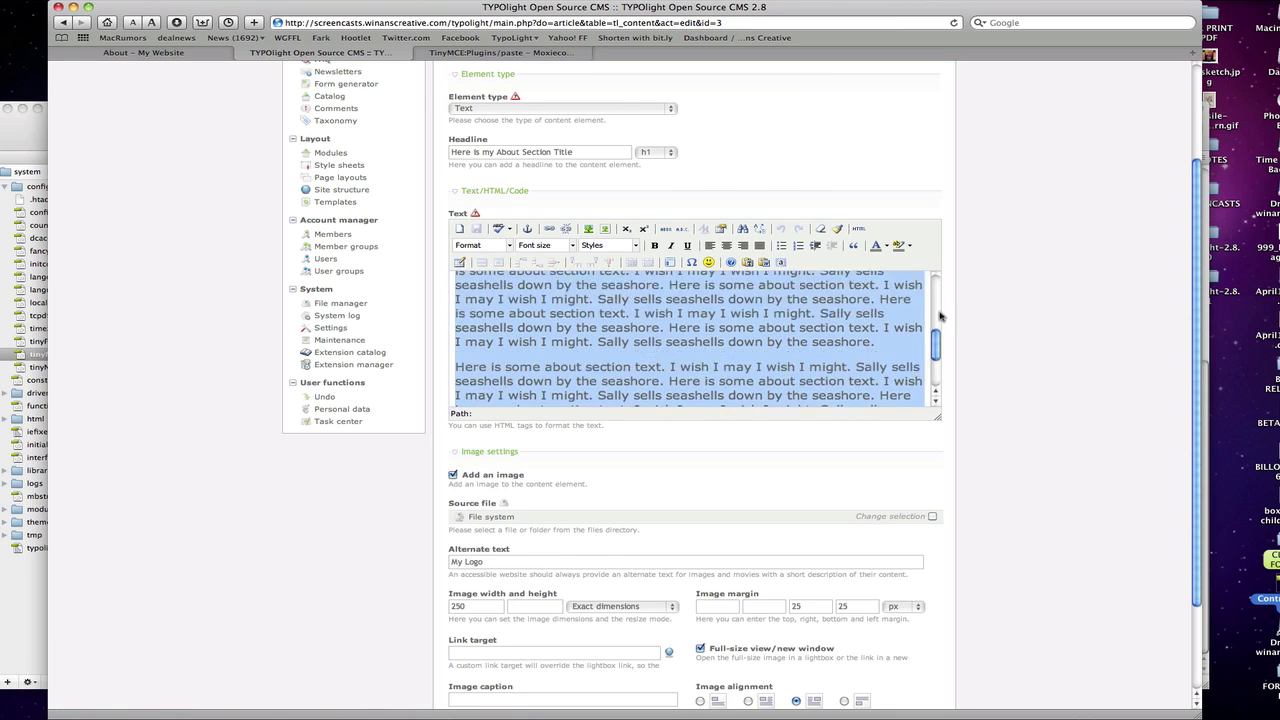
scroll(940, 316, up, 5)
click(820, 310)
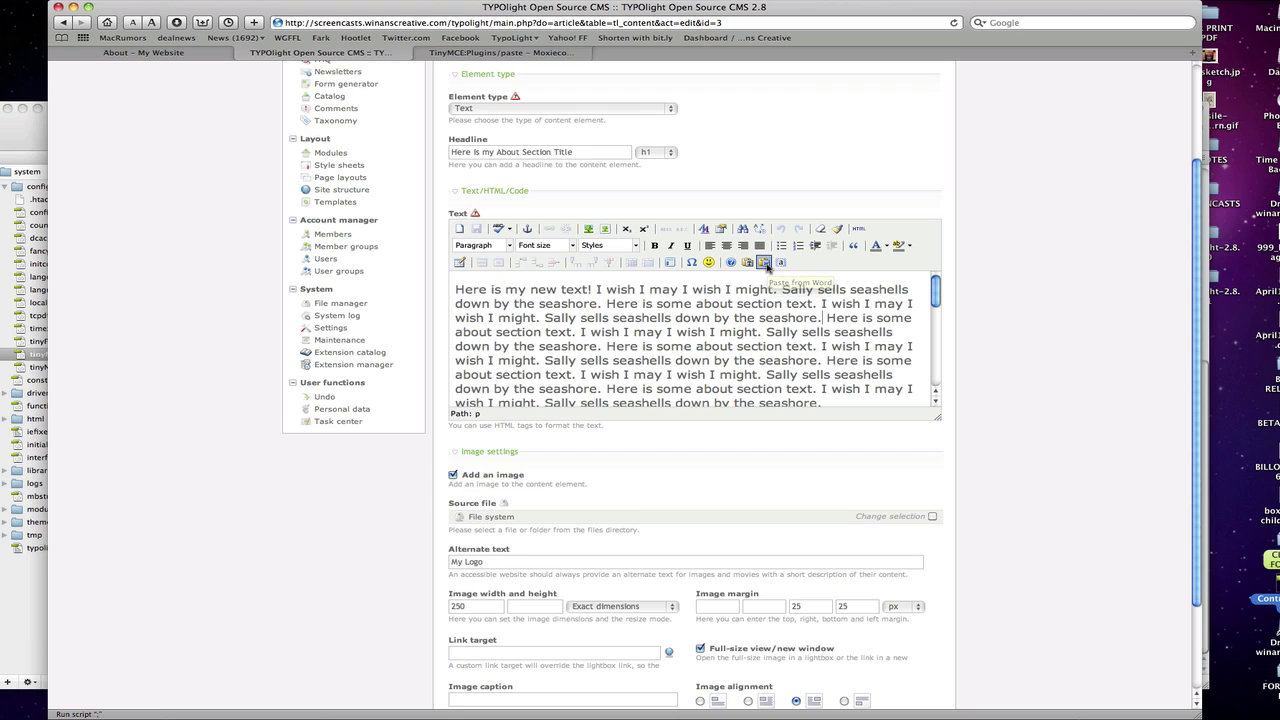
click(764, 262)
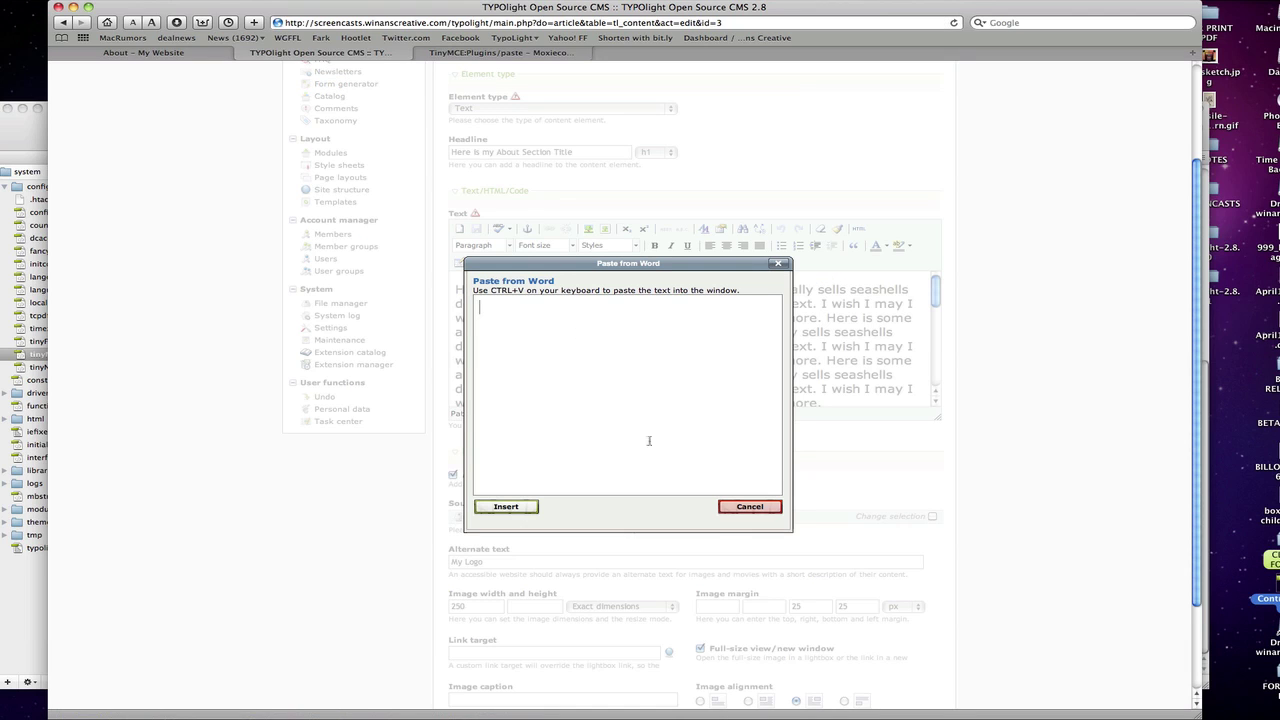
click(500, 508)
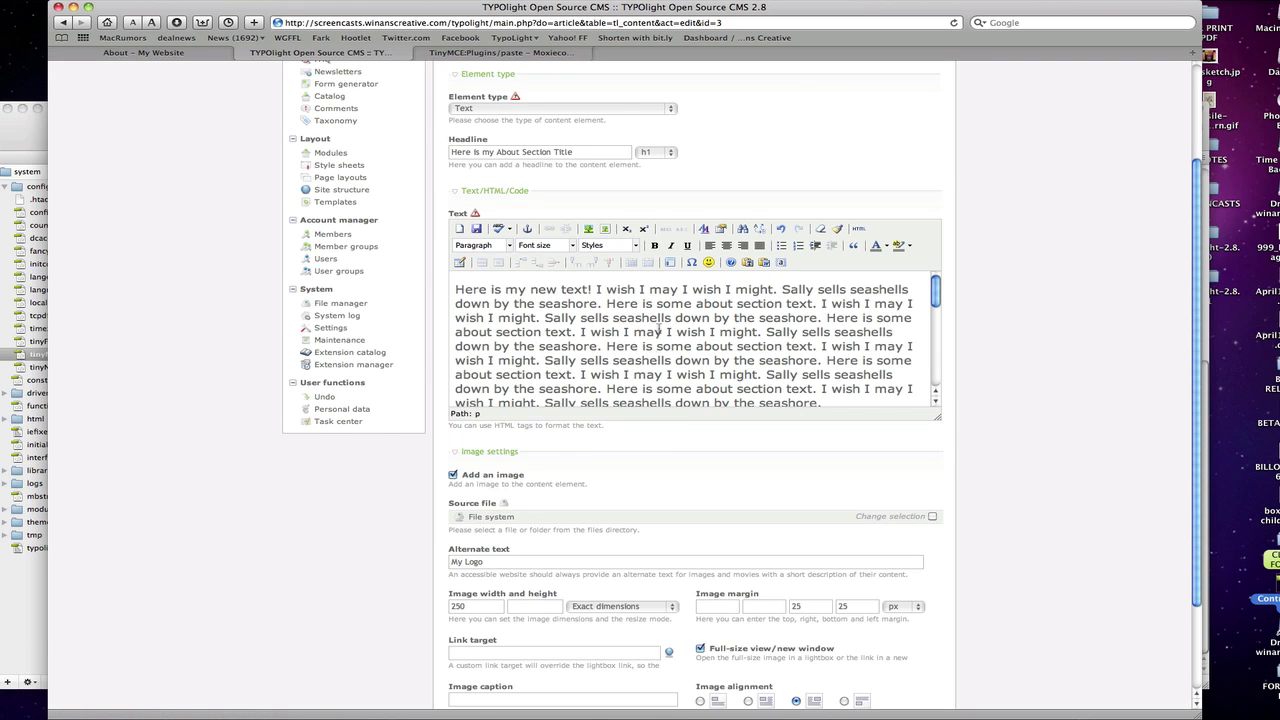
click(858, 229)
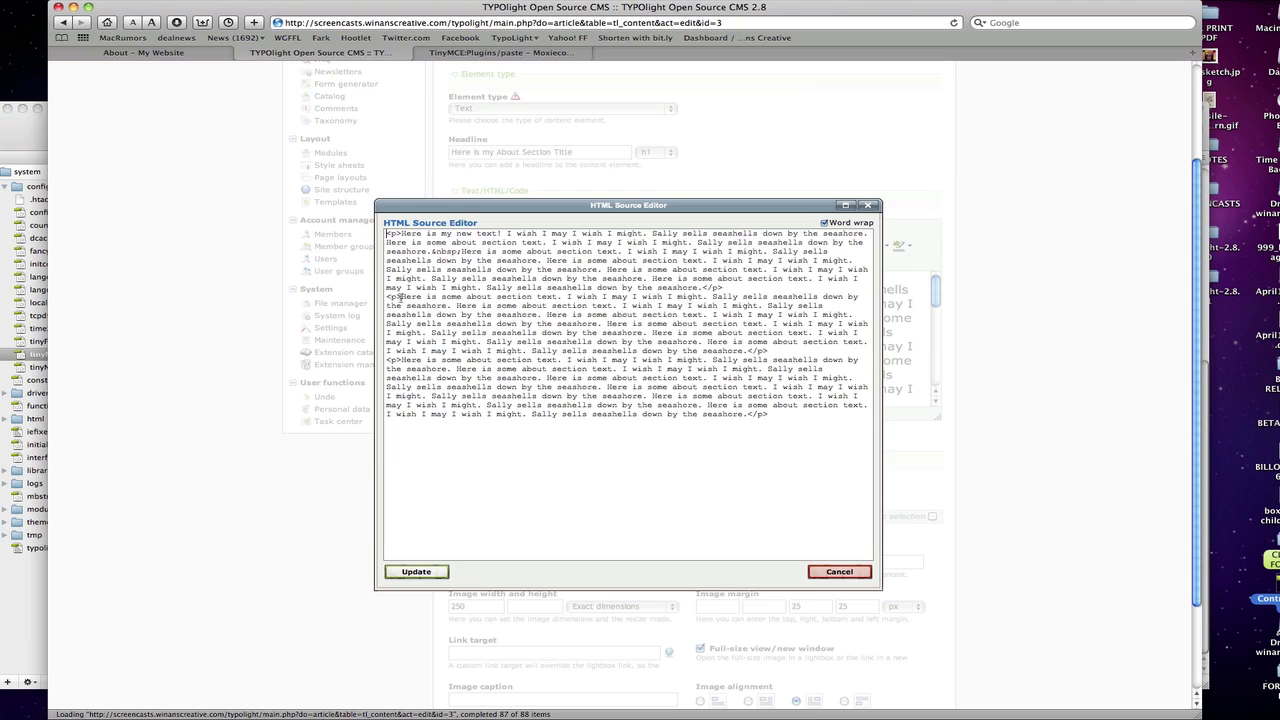
drag(401, 297, 386, 297)
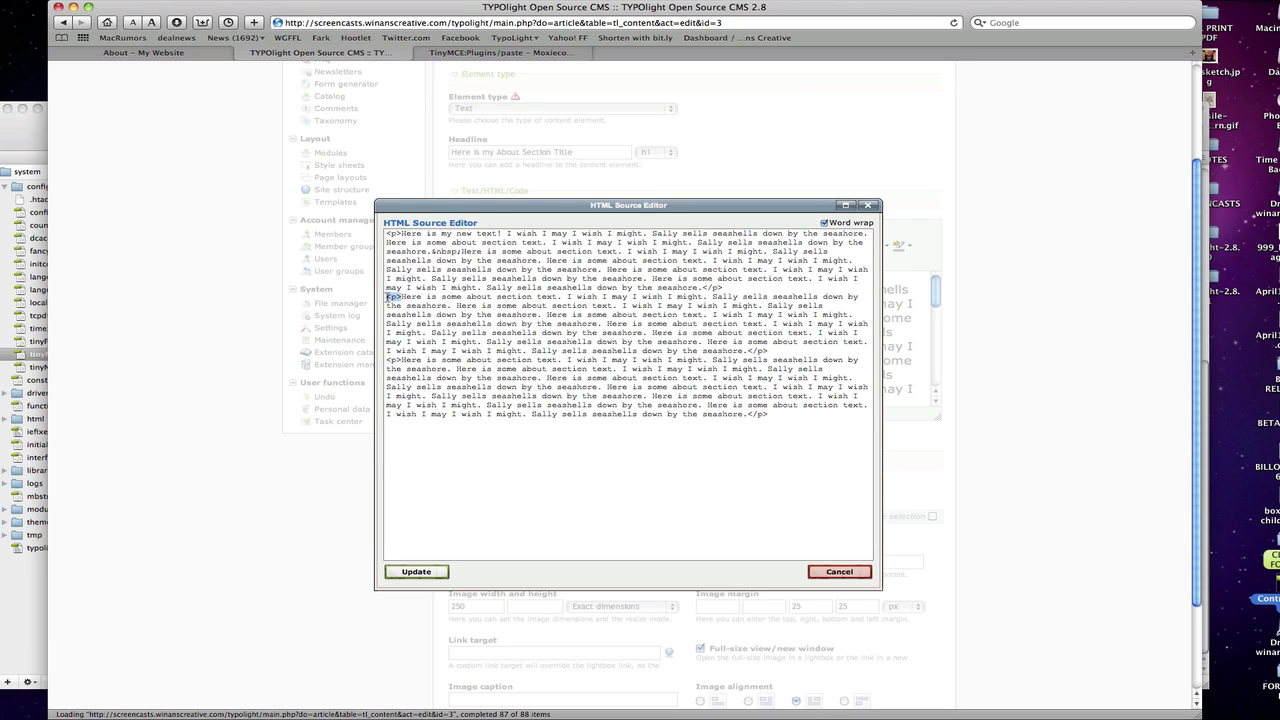
click(845, 577)
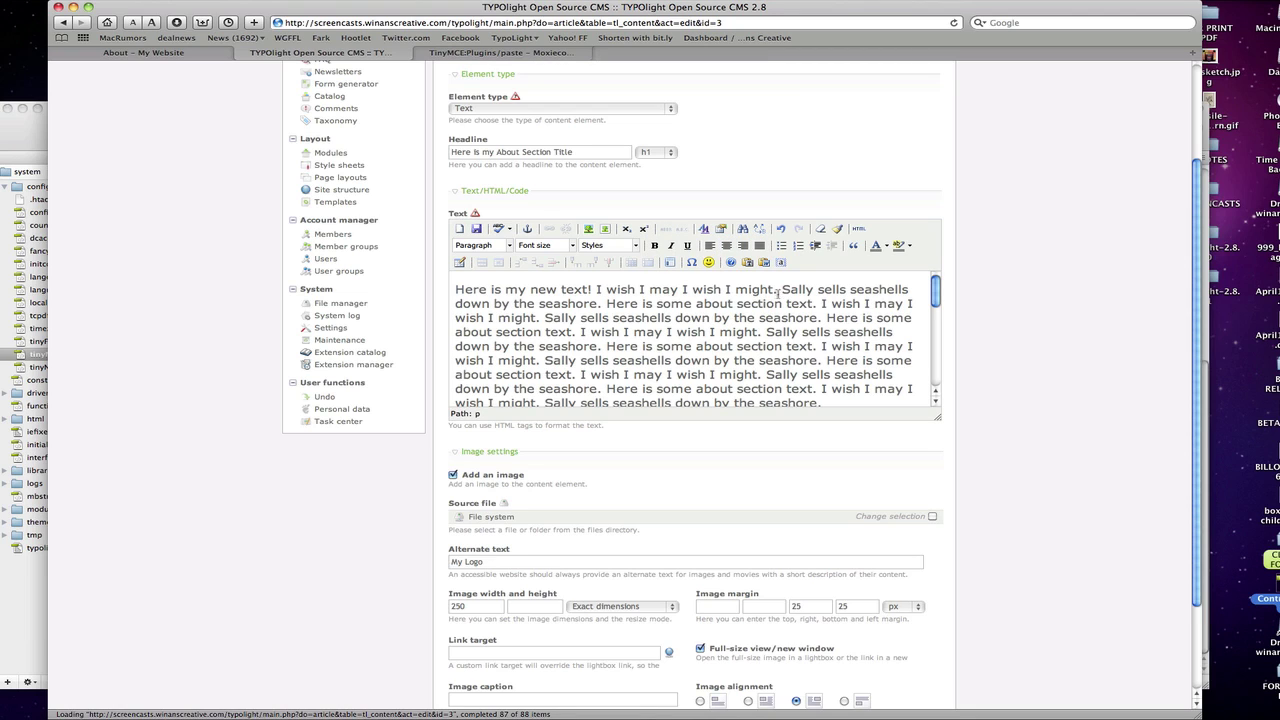
Make the sentence 'Here is my new text! I wish I may I wish I might.' bold, italic and underlined
drag(777, 293, 455, 290)
click(654, 245)
click(671, 245)
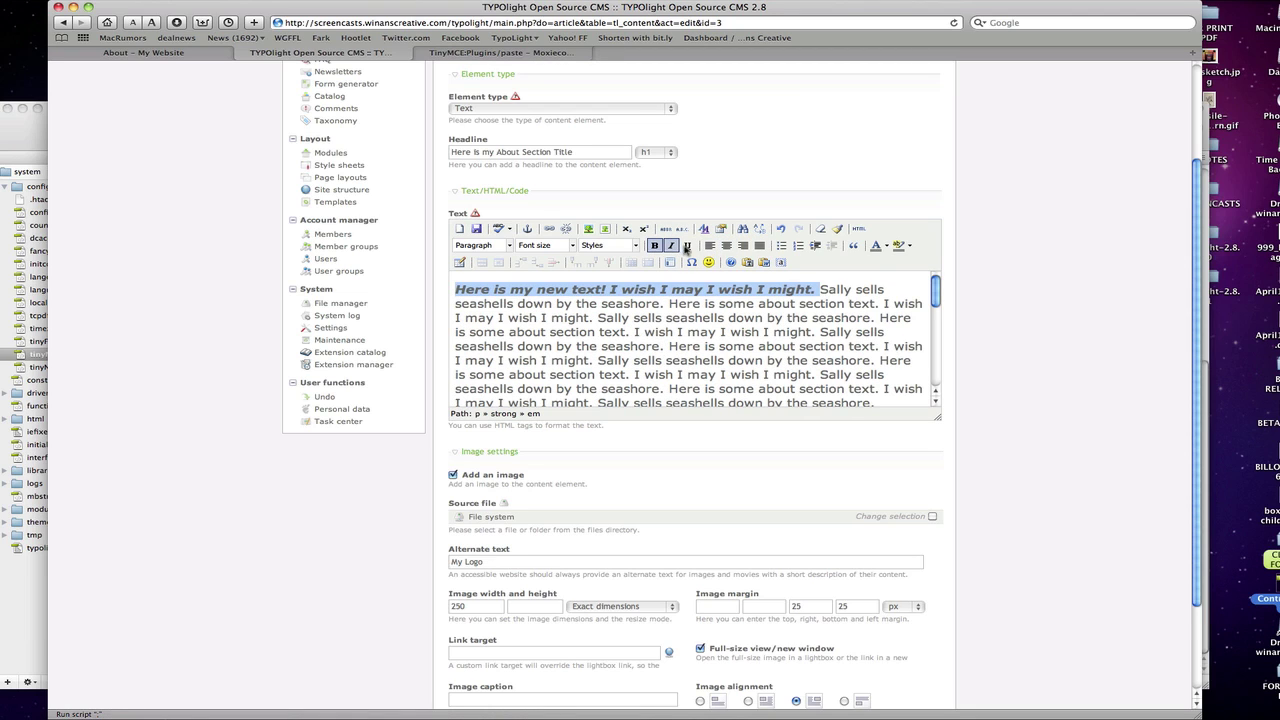
click(687, 245)
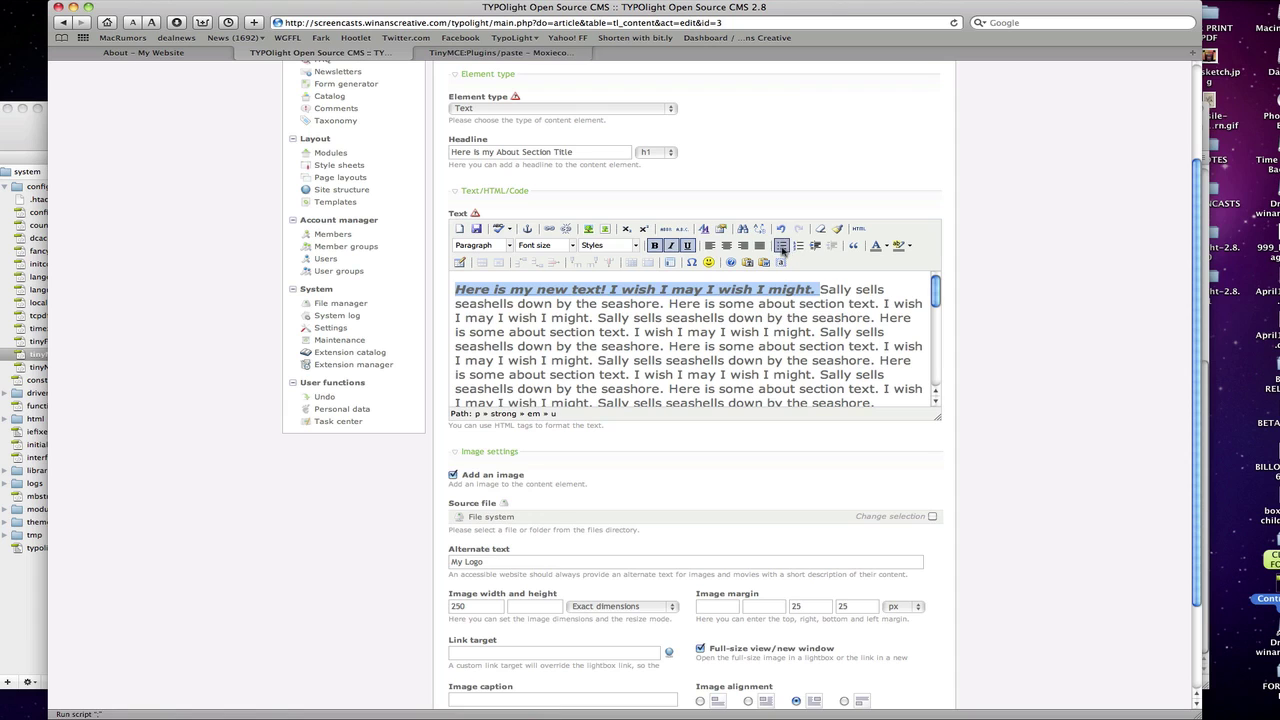
click(790, 331)
scroll(849, 378, down, 2)
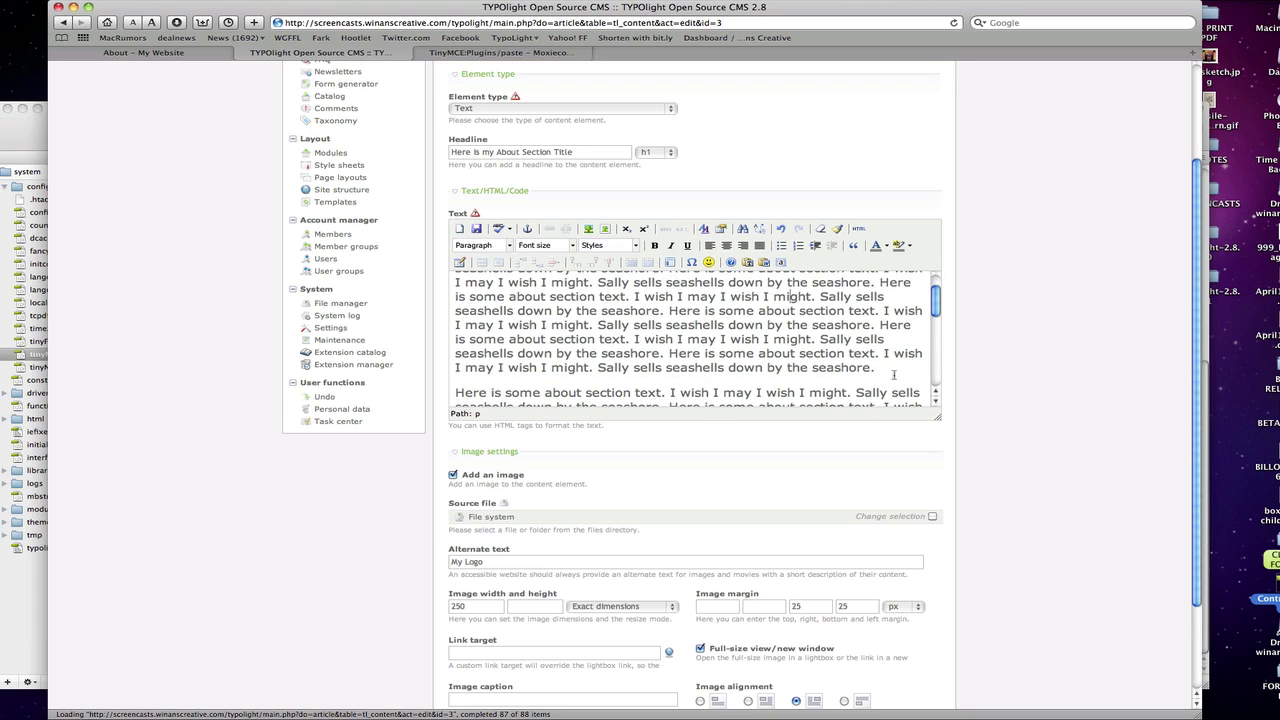
Select all text, try bulleted, indented and numbered lists, then remove the list formatting
key(super+a)
click(781, 246)
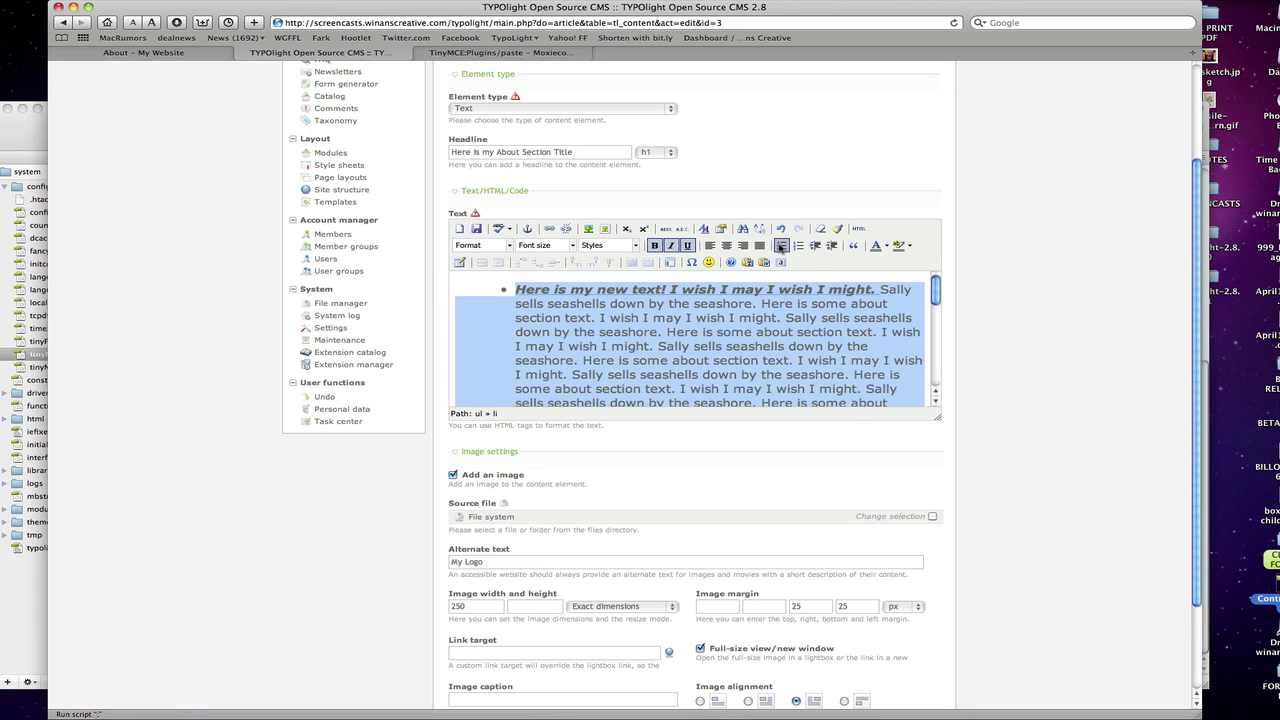
click(817, 248)
click(818, 249)
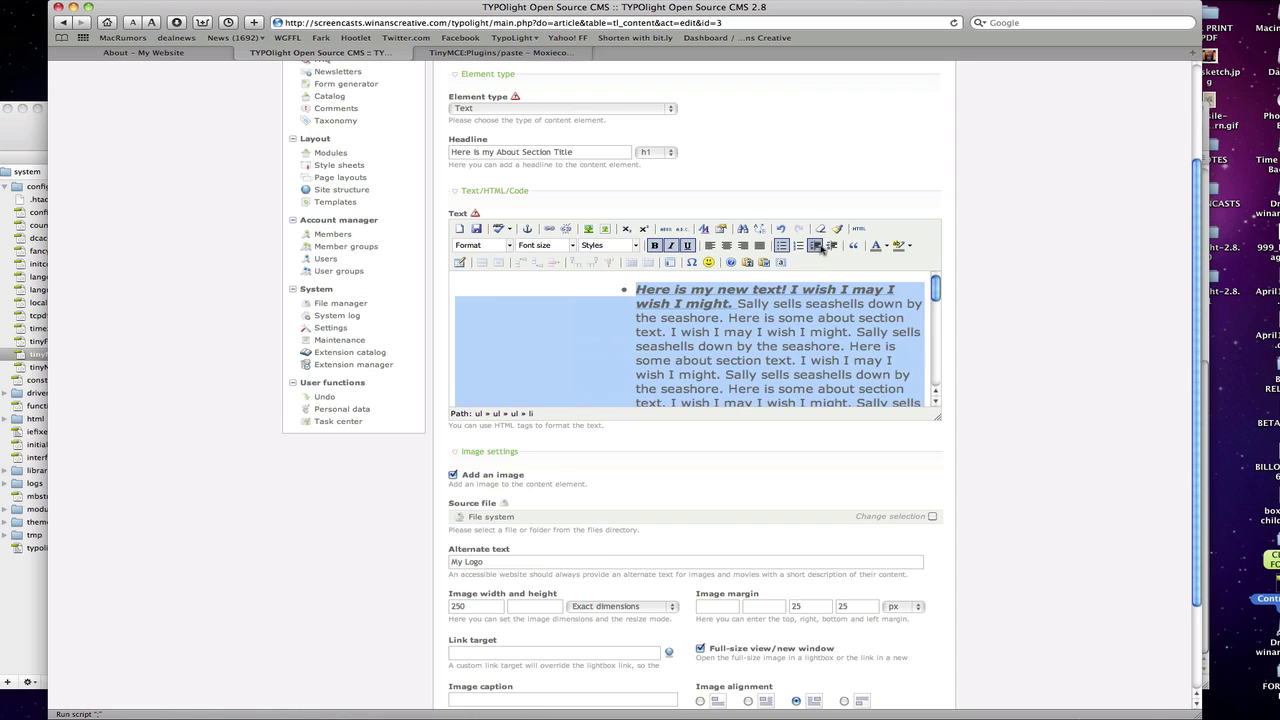
click(837, 247)
click(837, 247)
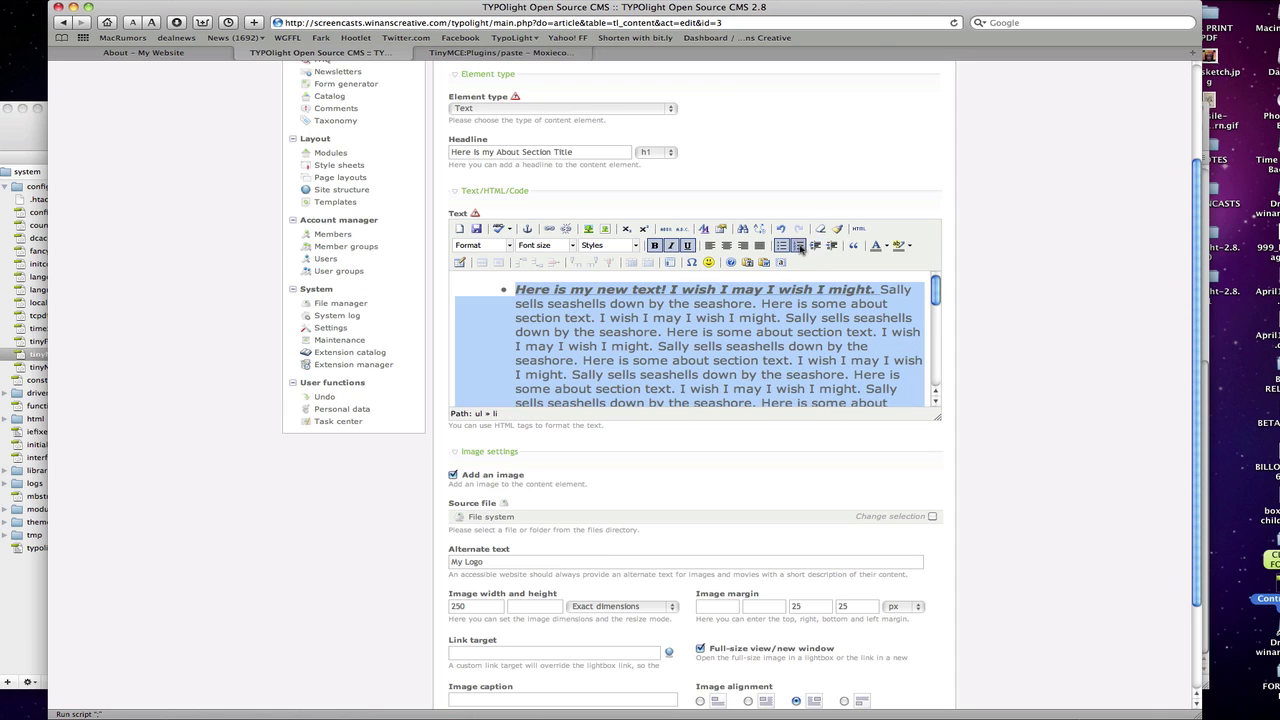
click(798, 247)
click(798, 247)
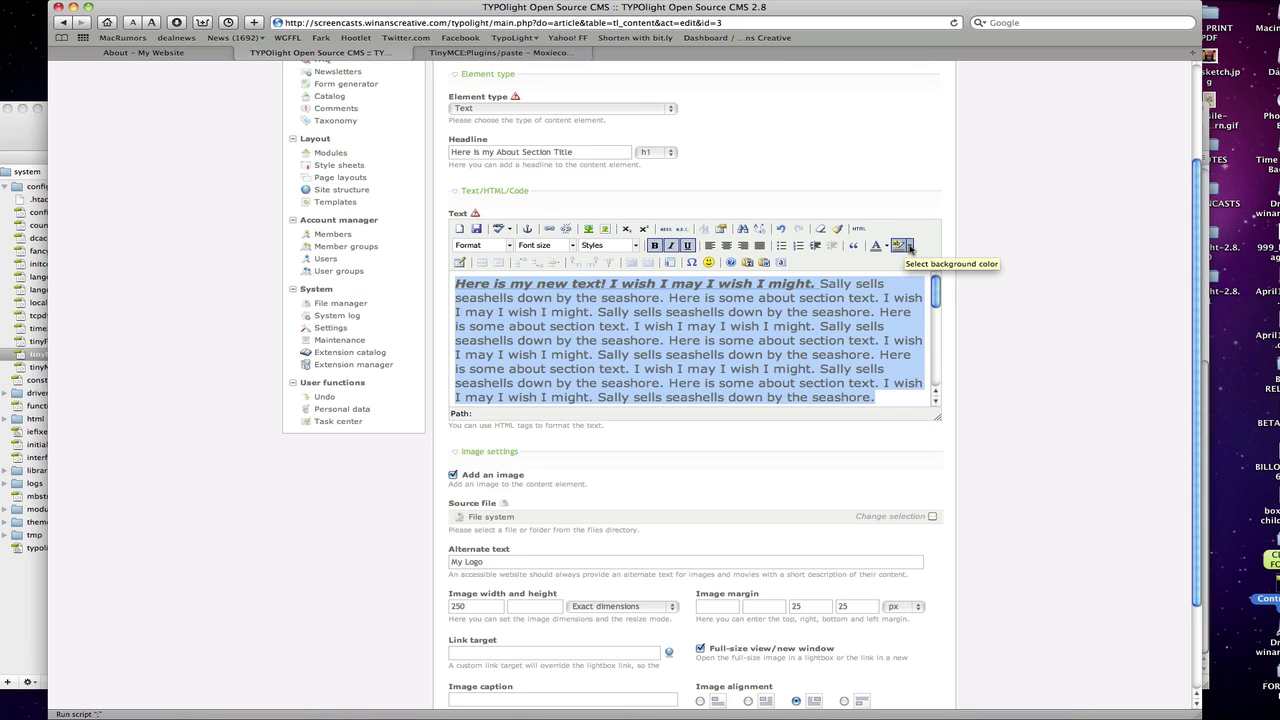
click(758, 340)
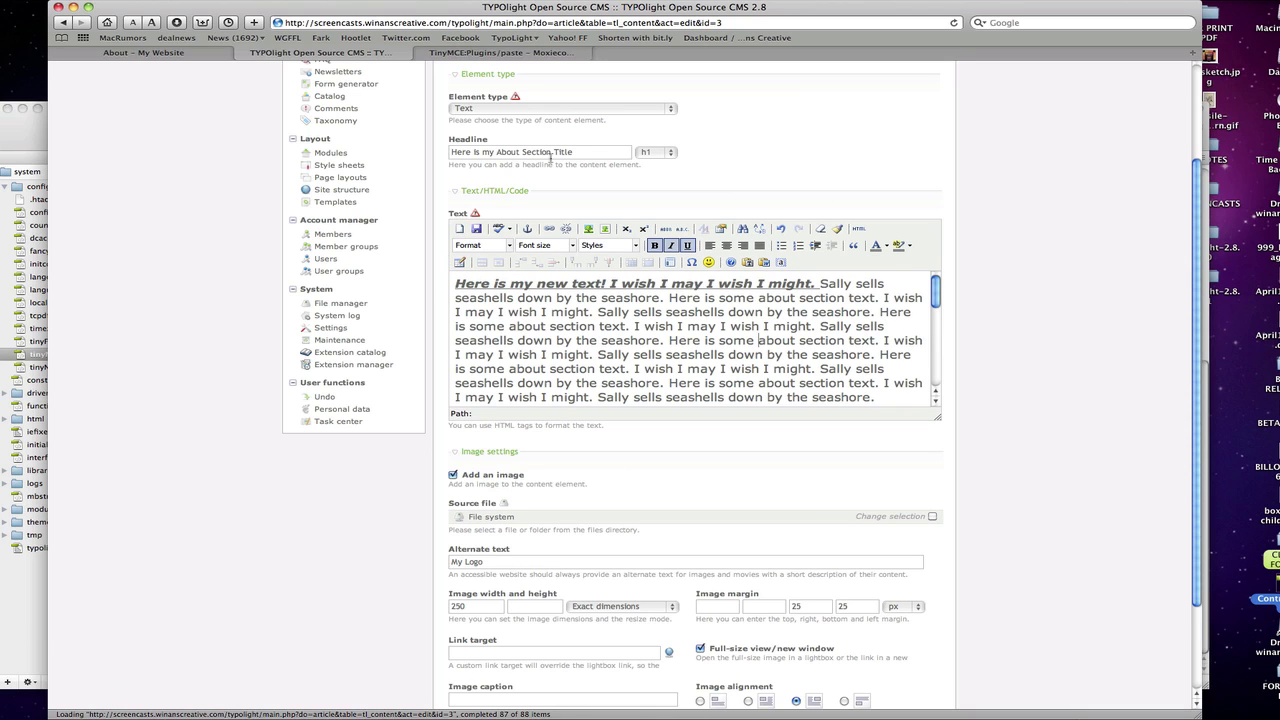
Save the text element and reload the live About page to check the formatted sentence
scroll(742, 505, down, 3)
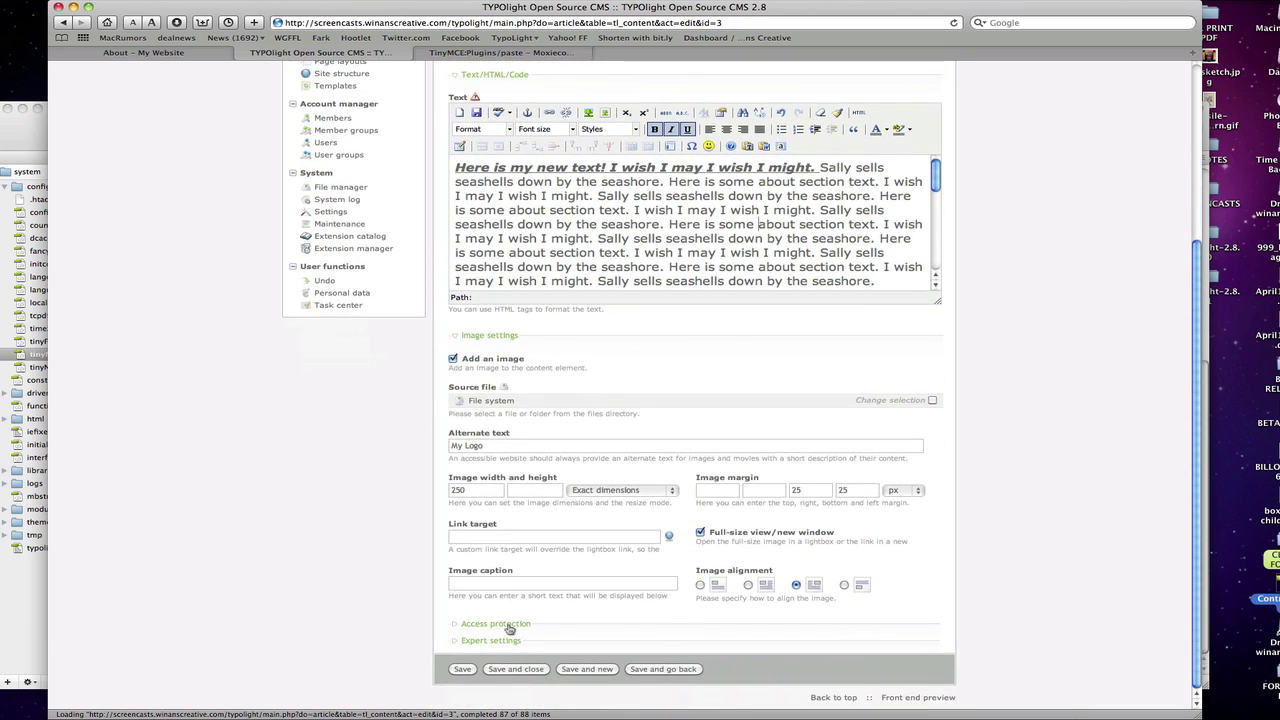
click(462, 669)
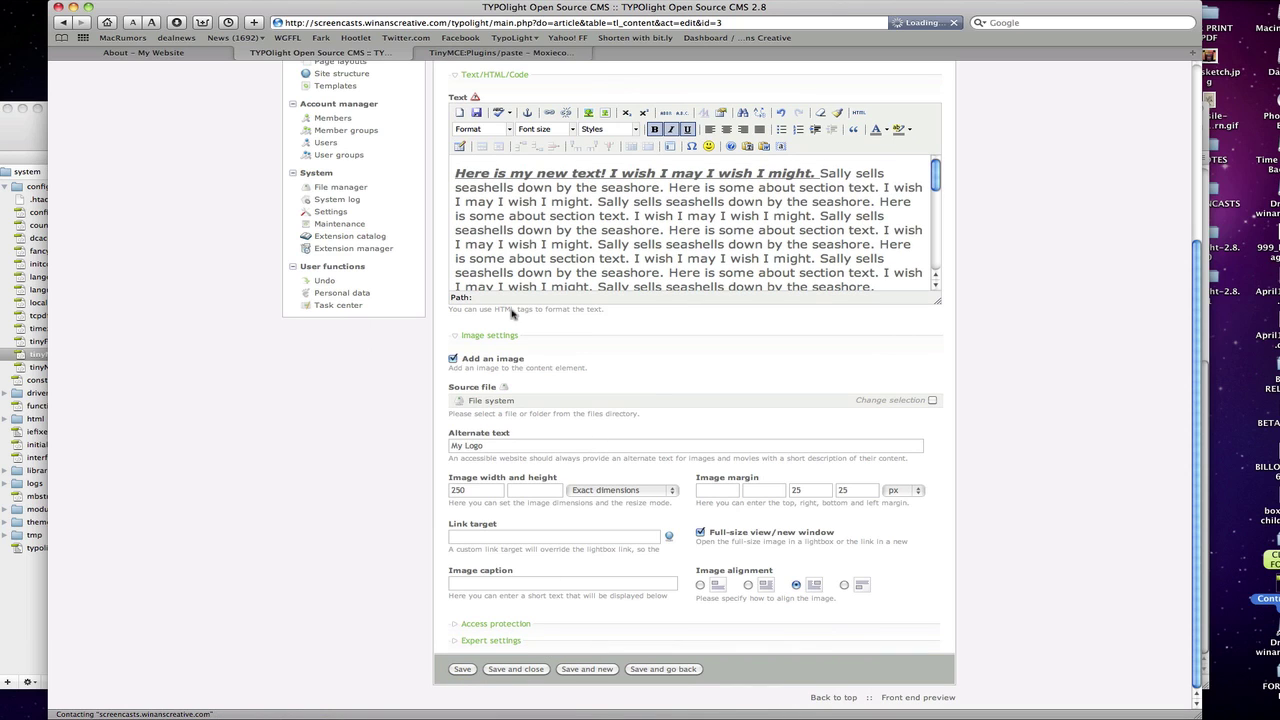
click(155, 53)
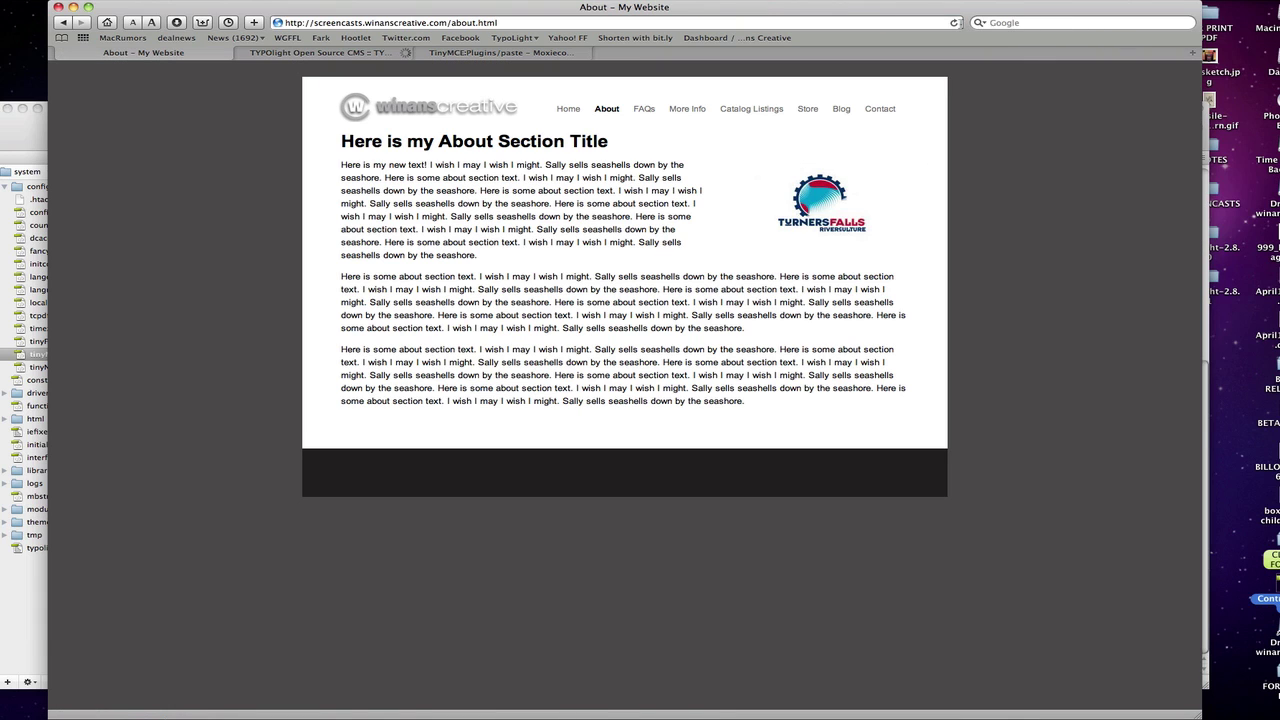
click(956, 22)
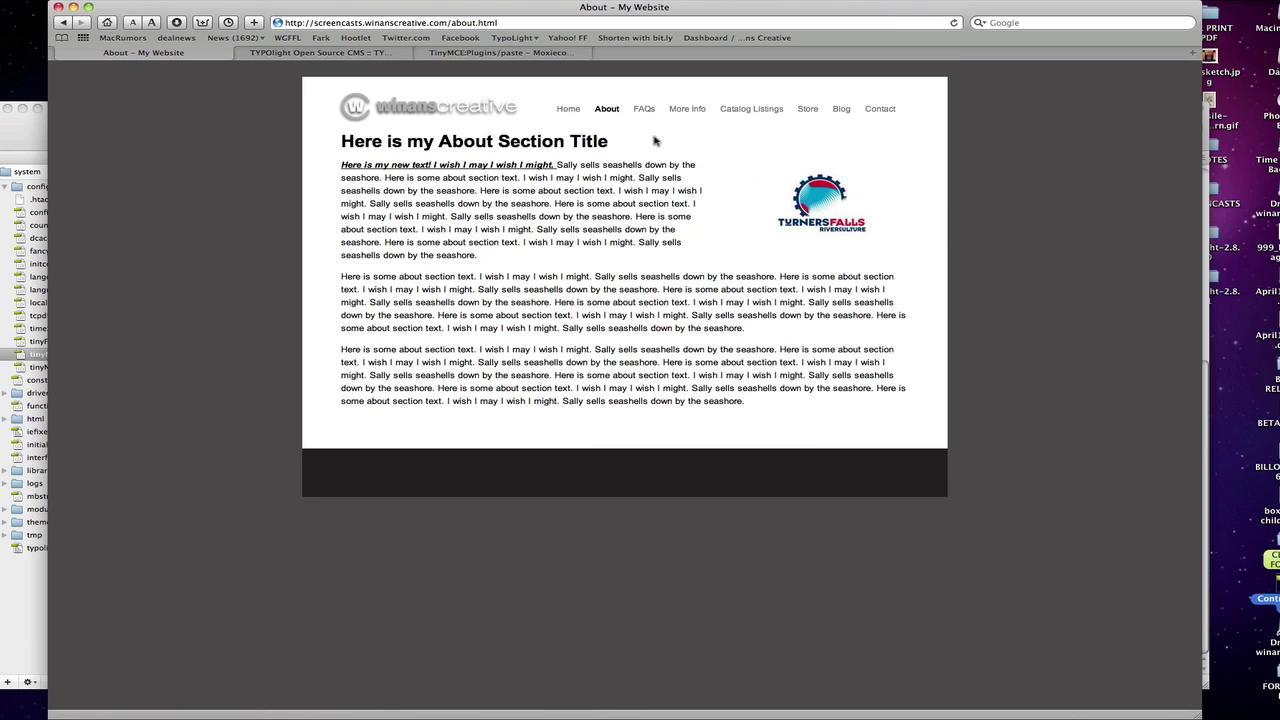
click(333, 53)
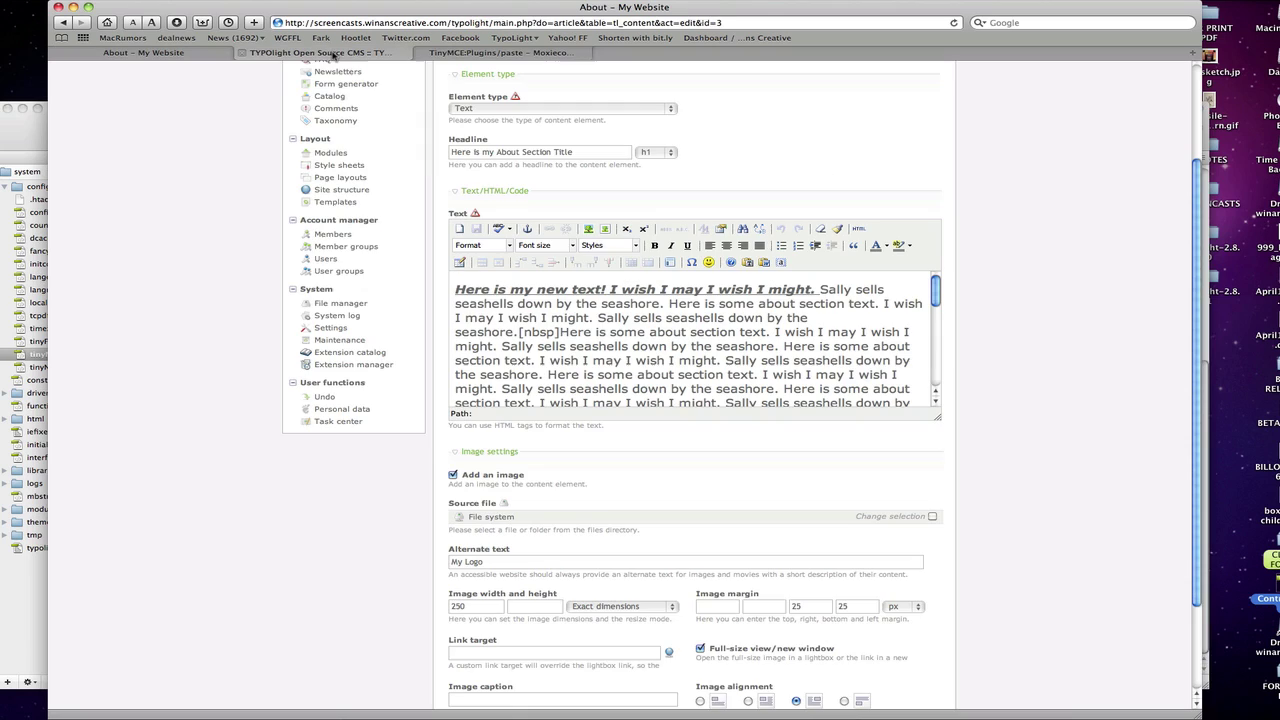
mouse_move(626, 163)
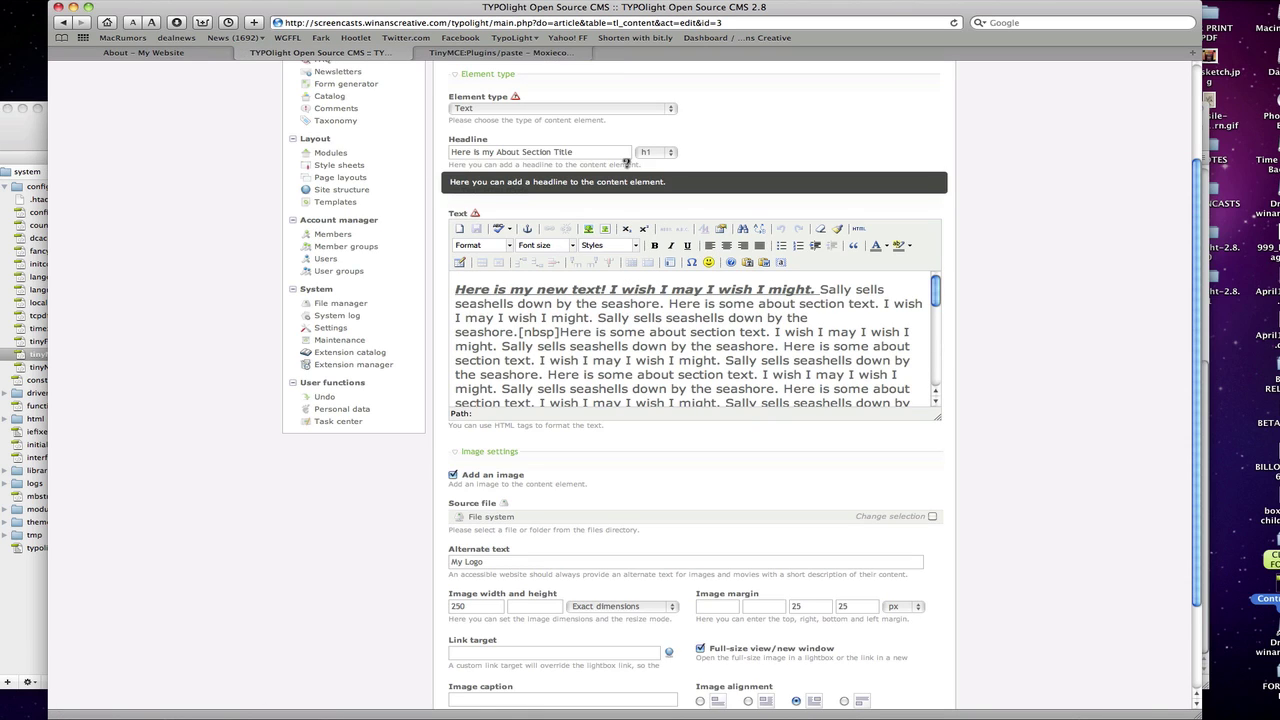